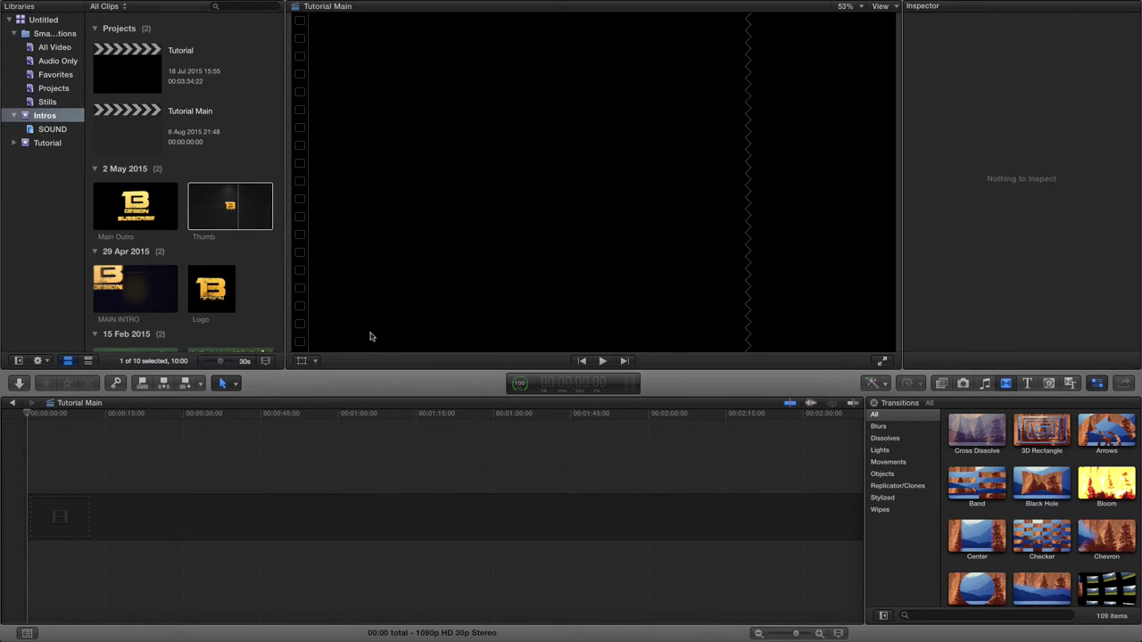
Place the Thumb logo image at the start of the Tutorial Main timeline and zoom to fit it.
left_click(340, 334)
left_click(218, 210)
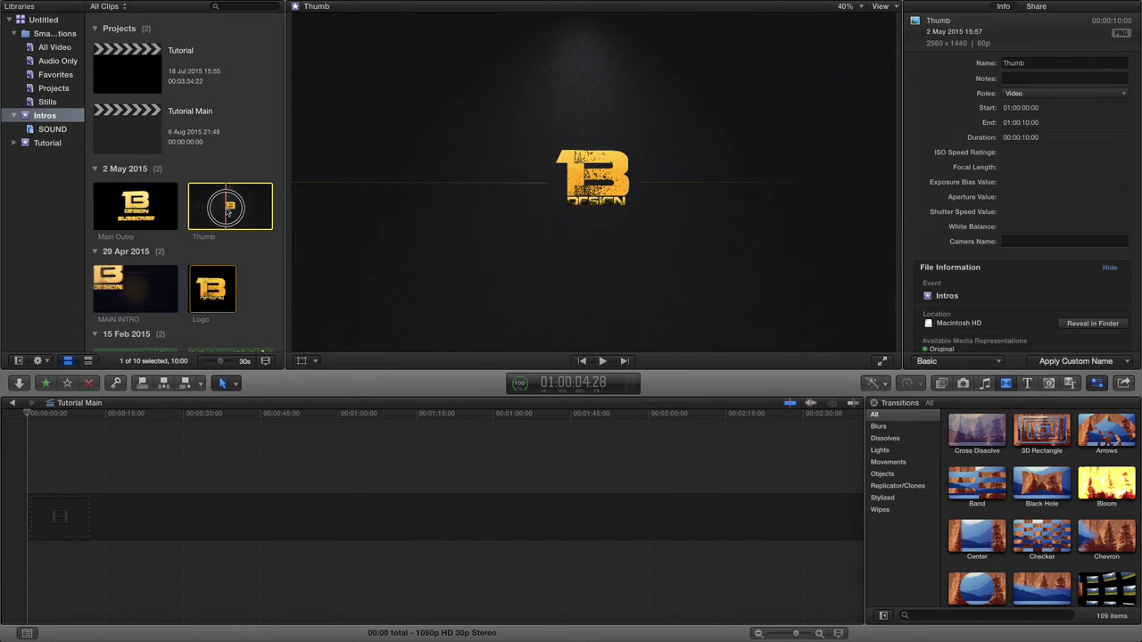
left_click(174, 542)
left_click_drag(174, 542, 339, 505)
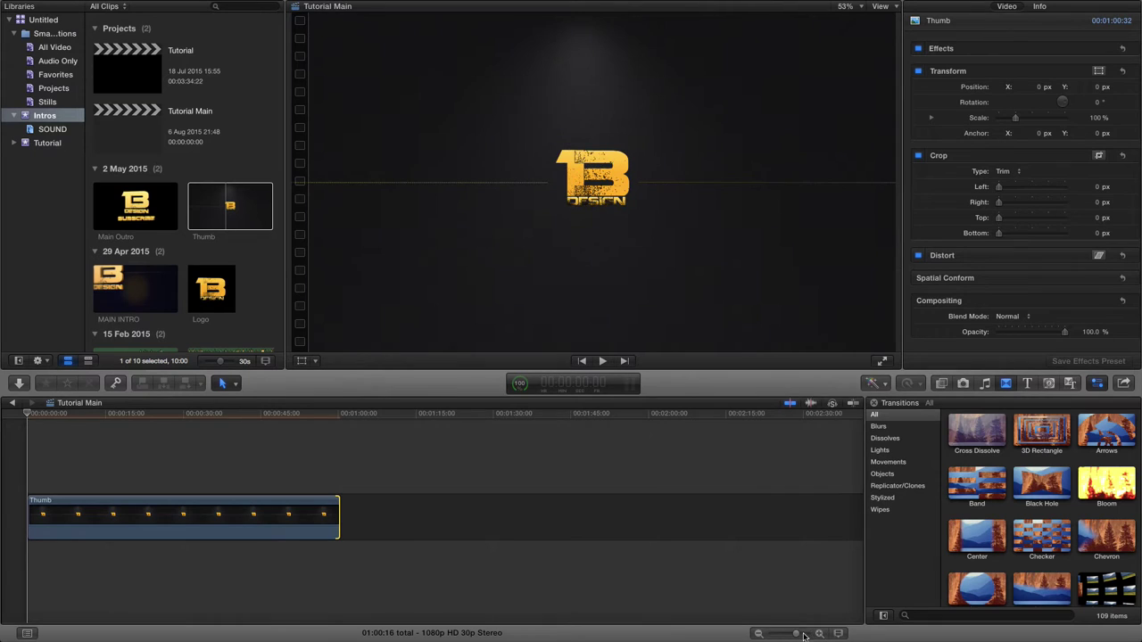
left_click_drag(804, 636, 790, 633)
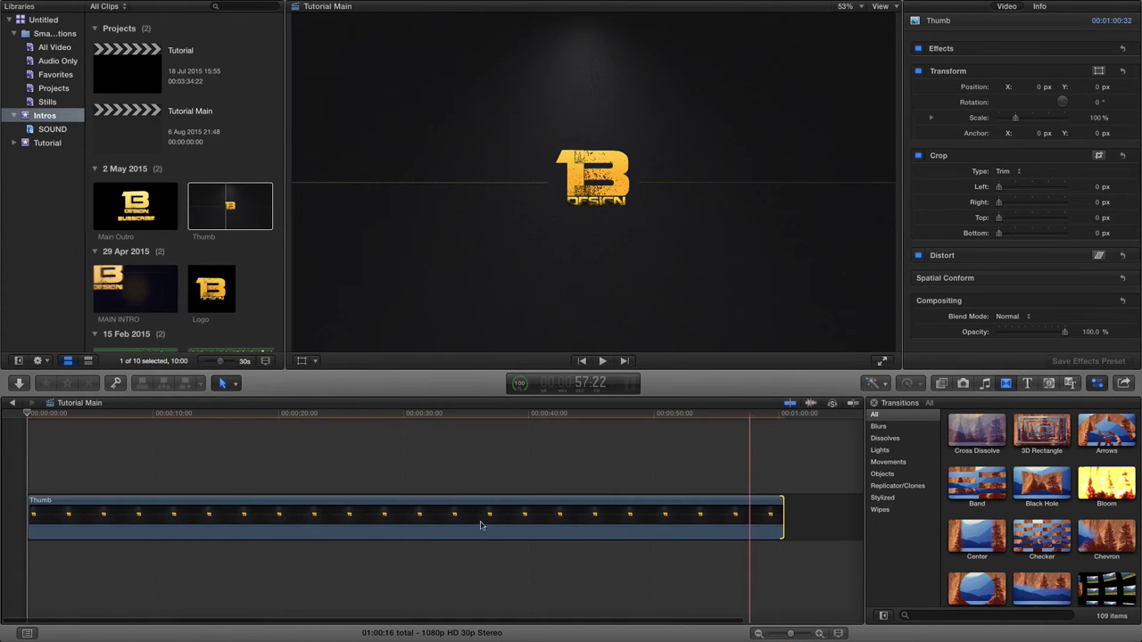
left_click(459, 522)
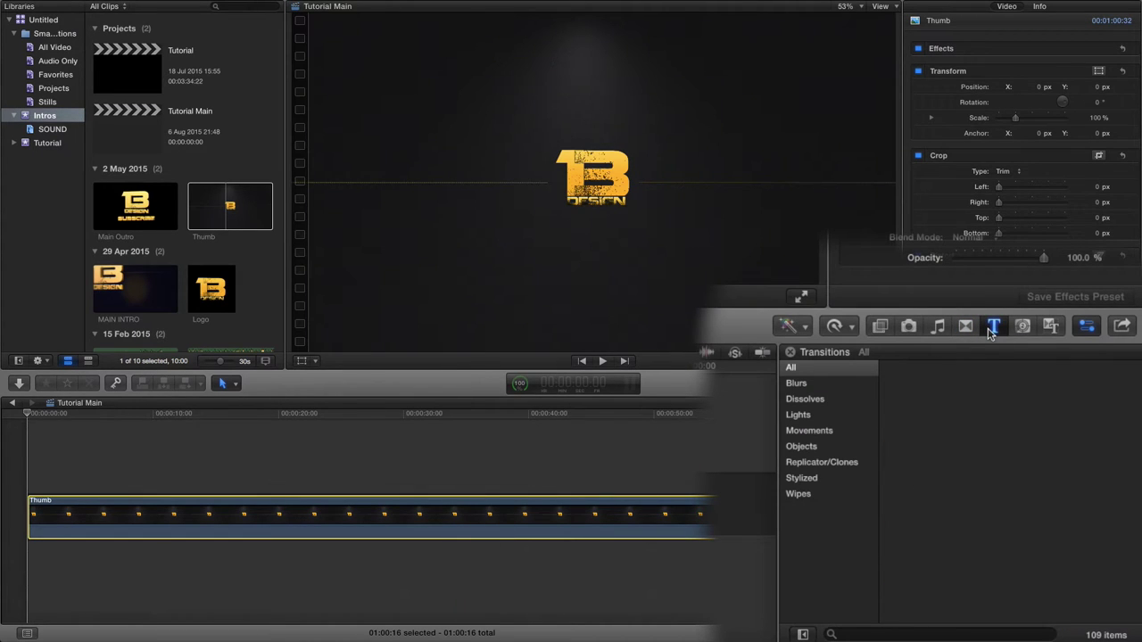
Browse the titles, preview Custom 3D, and add Basic 3D above the Thumb clip at the start.
left_click(989, 329)
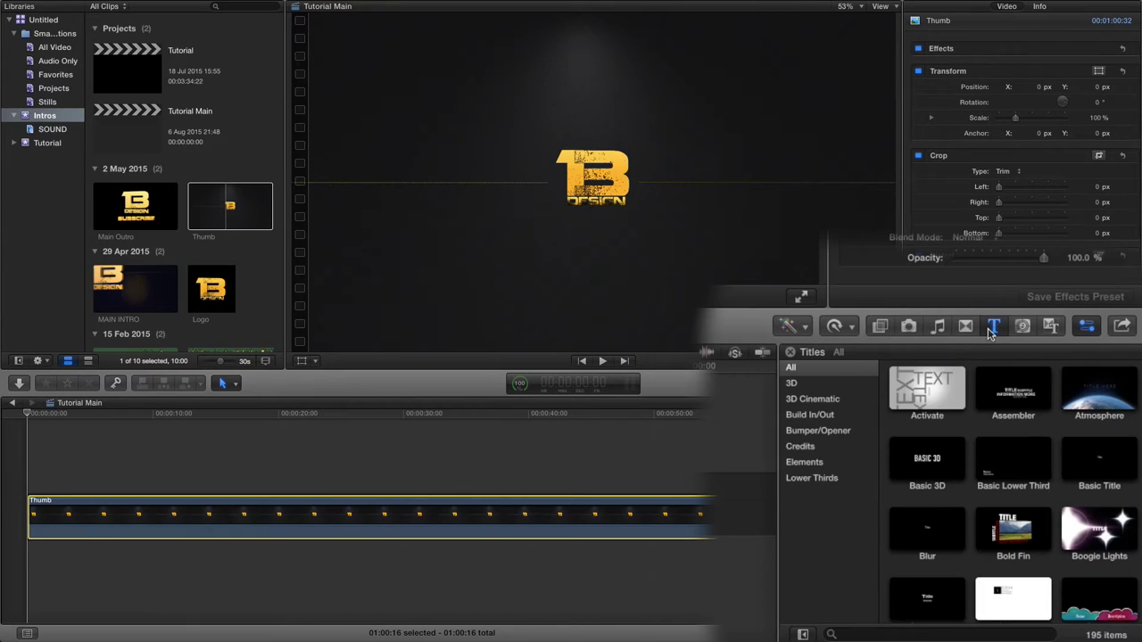
scroll(1110, 477, "down", 5)
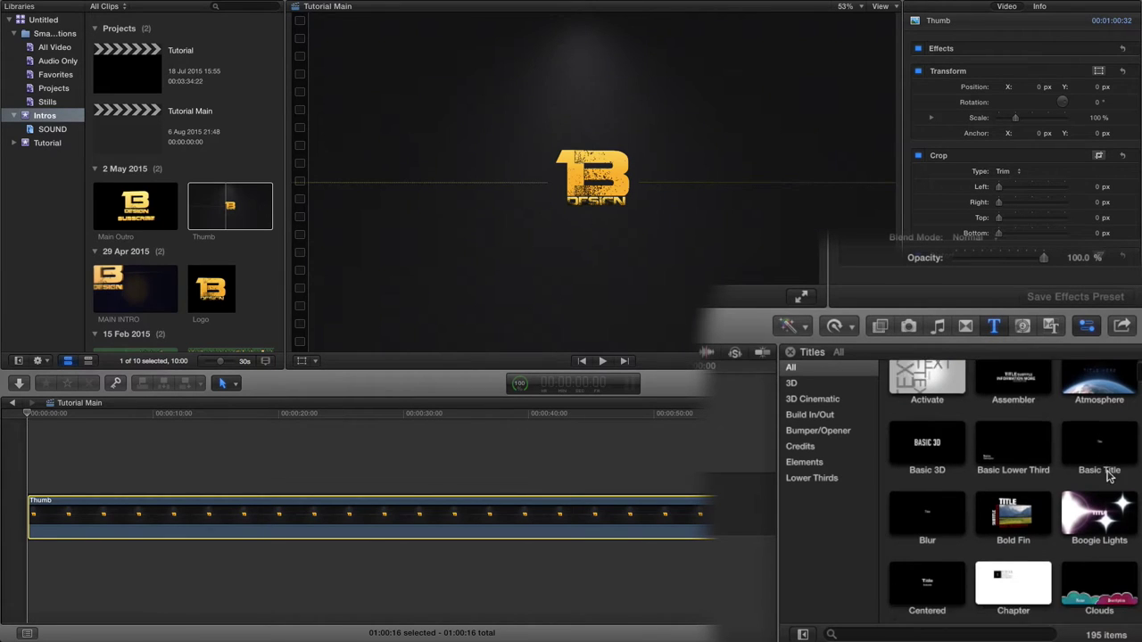
scroll(1110, 477, "down", 2)
left_click(1109, 489)
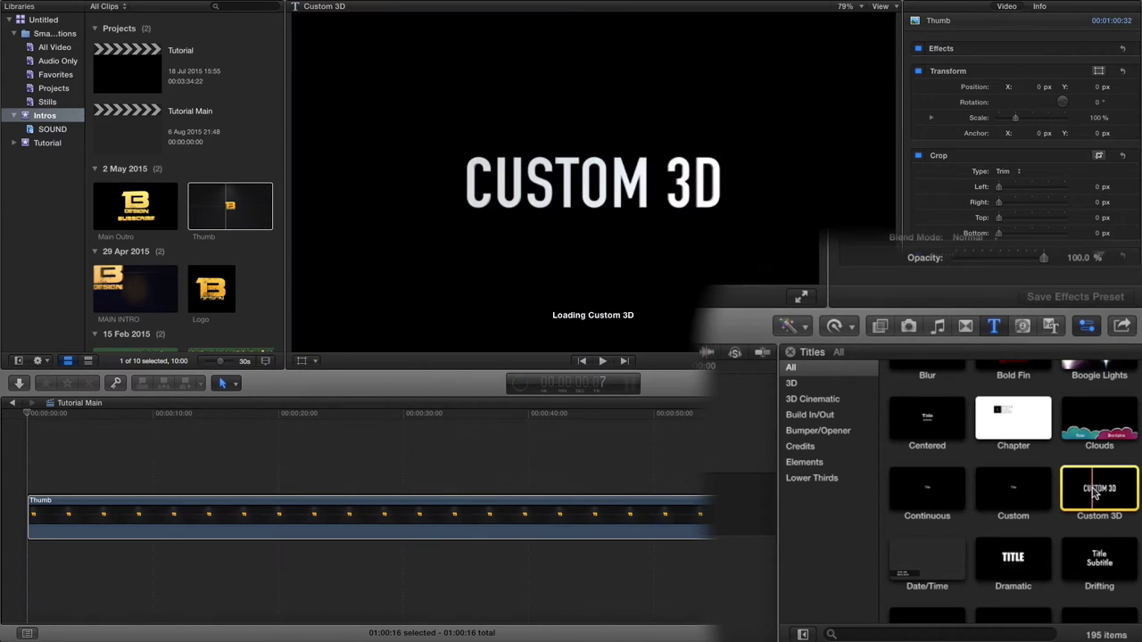
scroll(1089, 495, "up", 4)
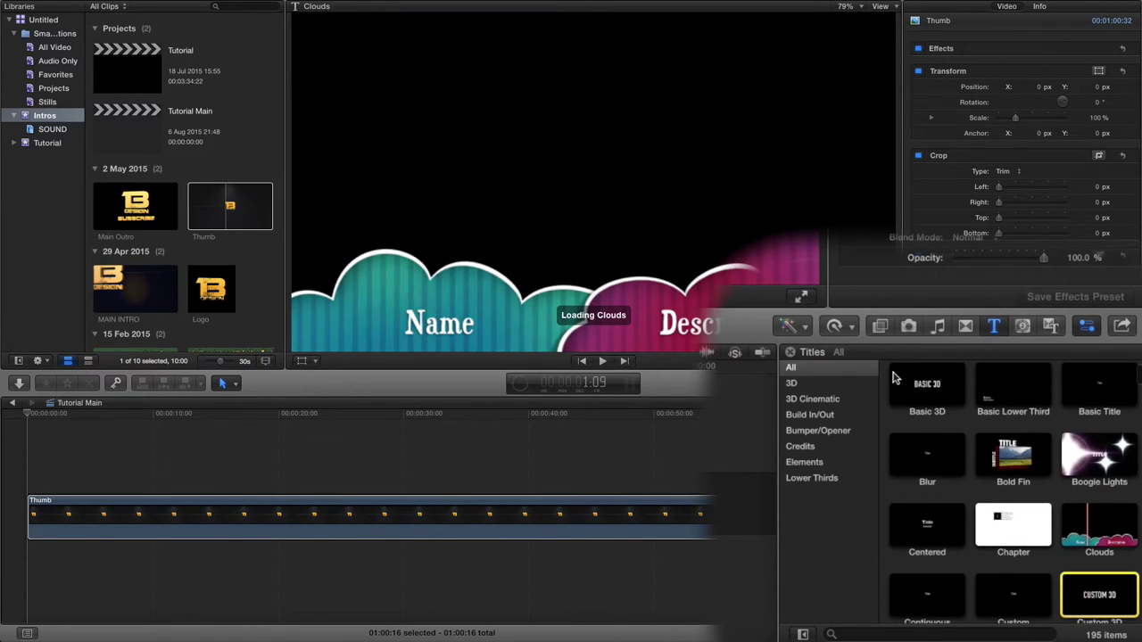
scroll(905, 386, "up", 1)
left_click(913, 412)
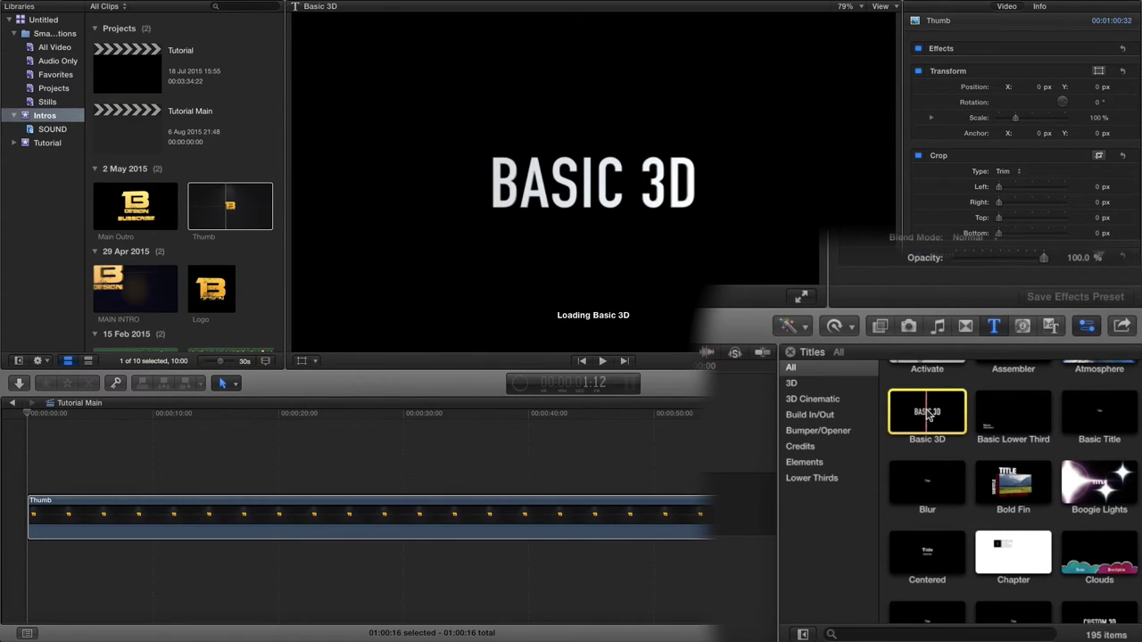
left_click_drag(928, 414, 22, 456)
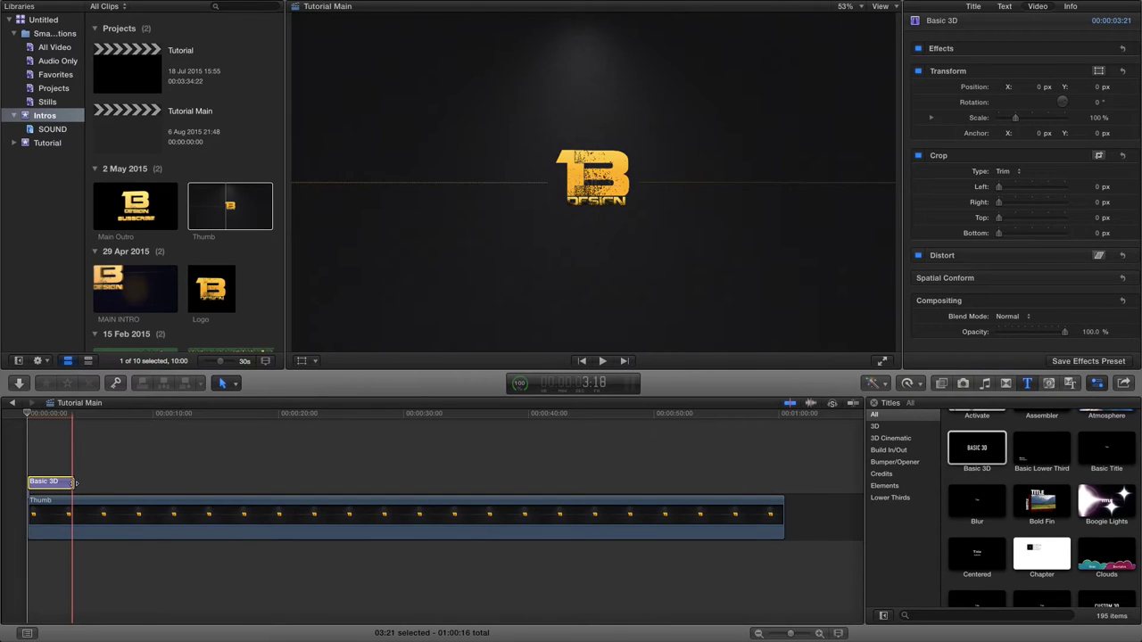
Stretch the Basic 3D title to about 01:01 so it covers the whole Thumb clip.
left_click_drag(76, 483, 782, 483)
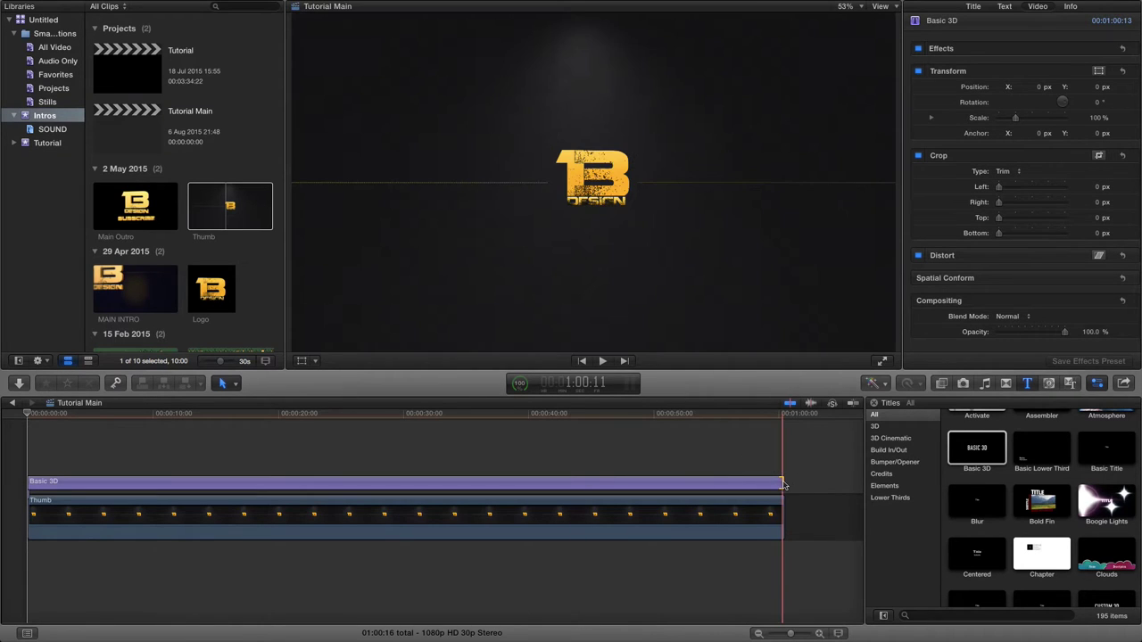
left_click(748, 510)
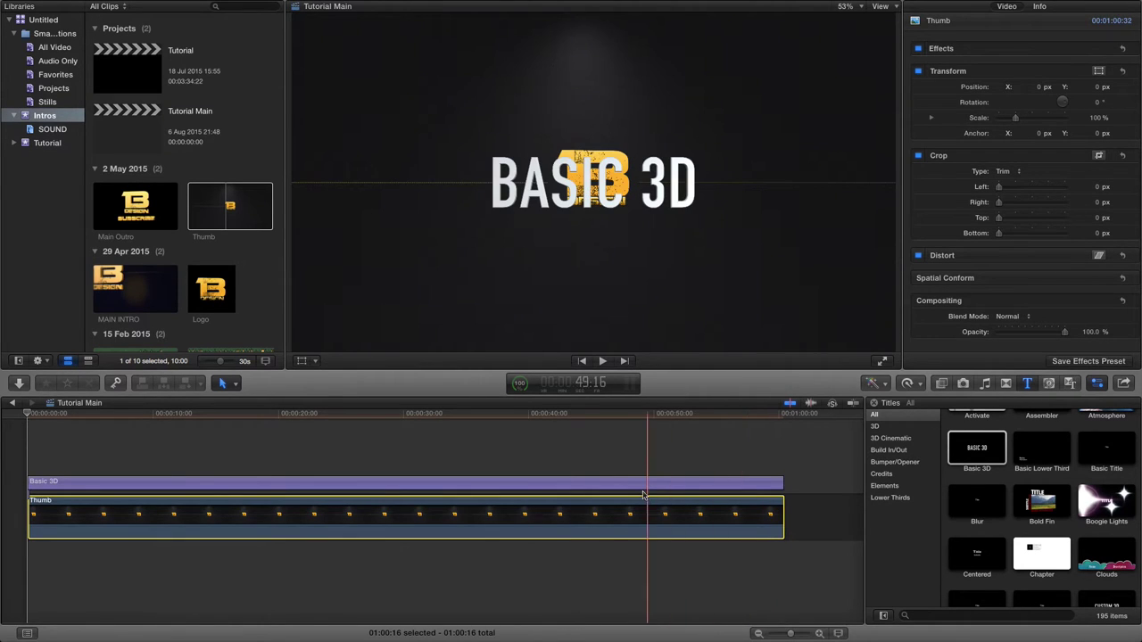
left_click(580, 485)
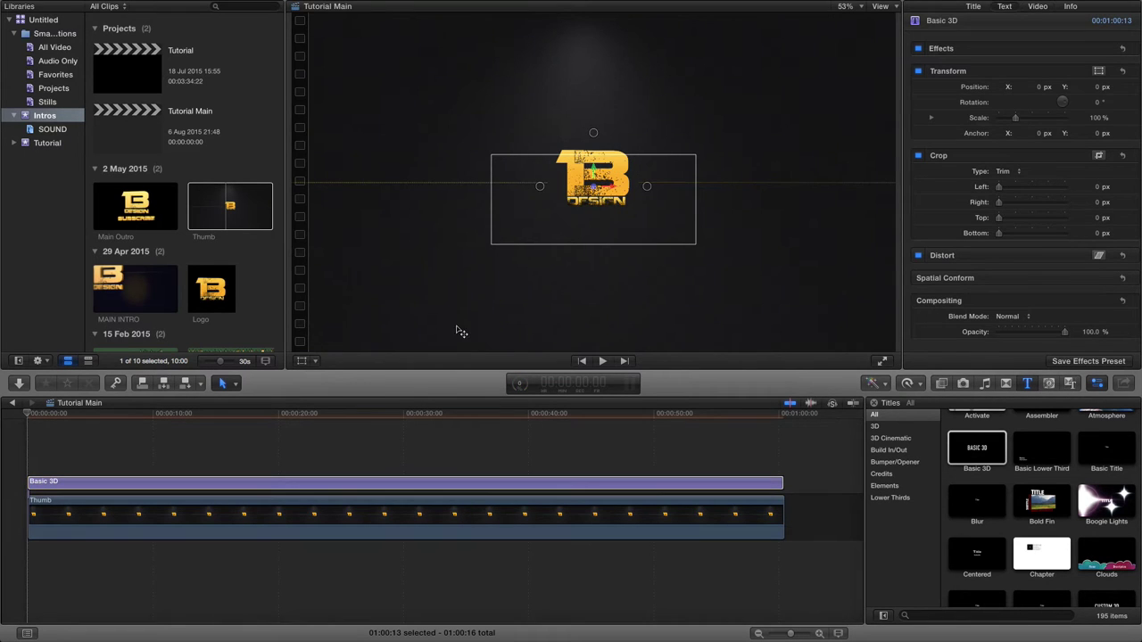
double_click(493, 483)
left_click(433, 484)
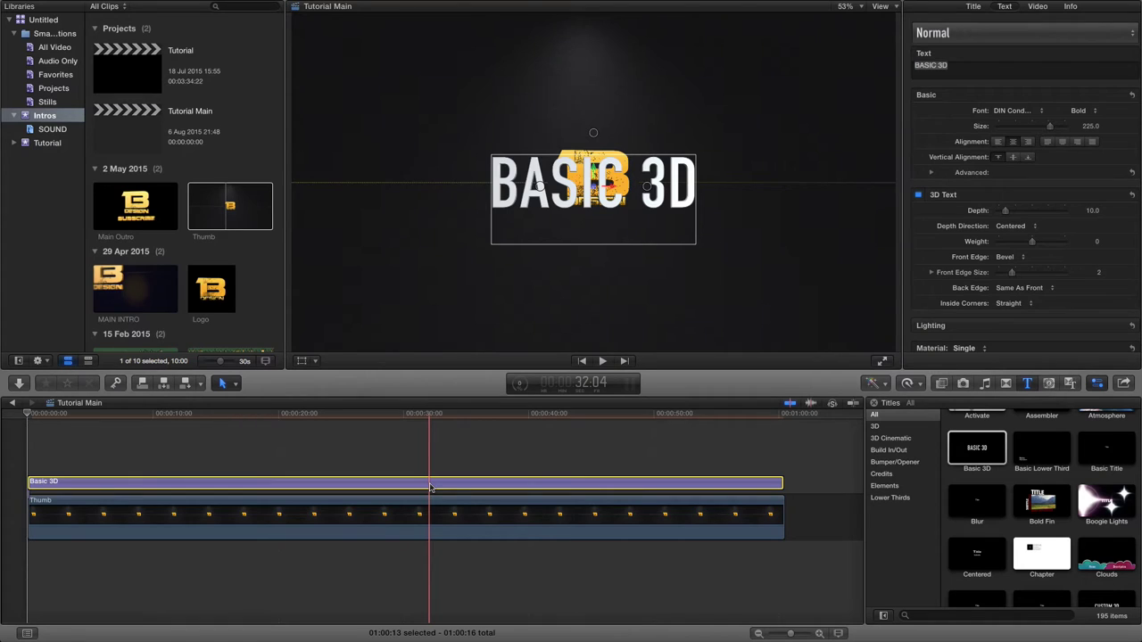
left_click(429, 514)
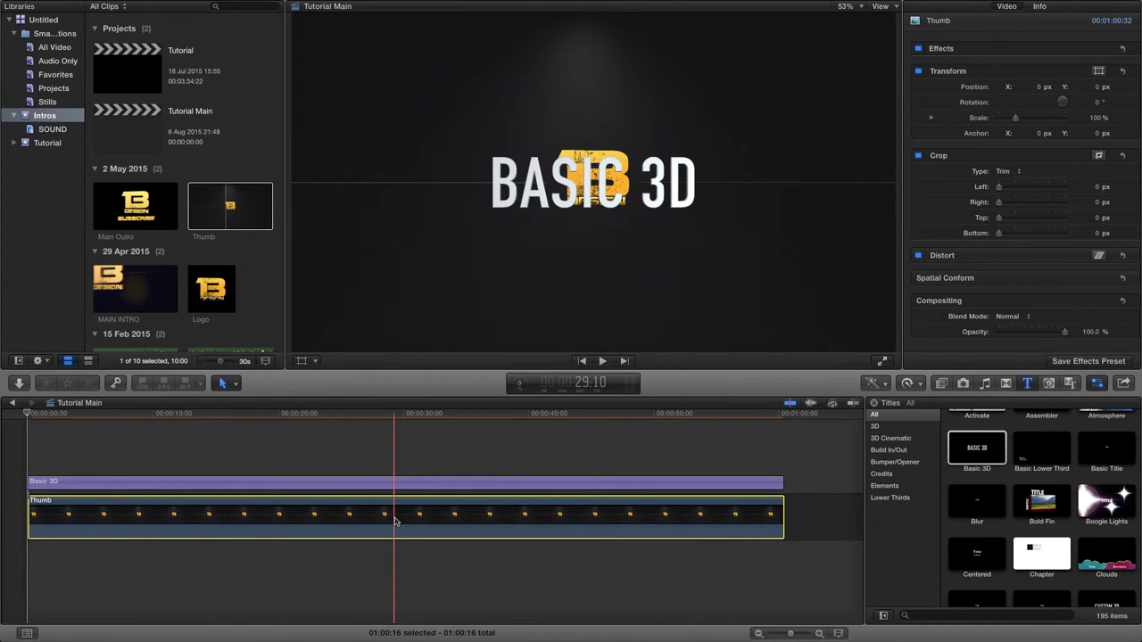
Disable the Thumb clip with V so BASIC 3D shows alone on black, then select the title.
key("v")
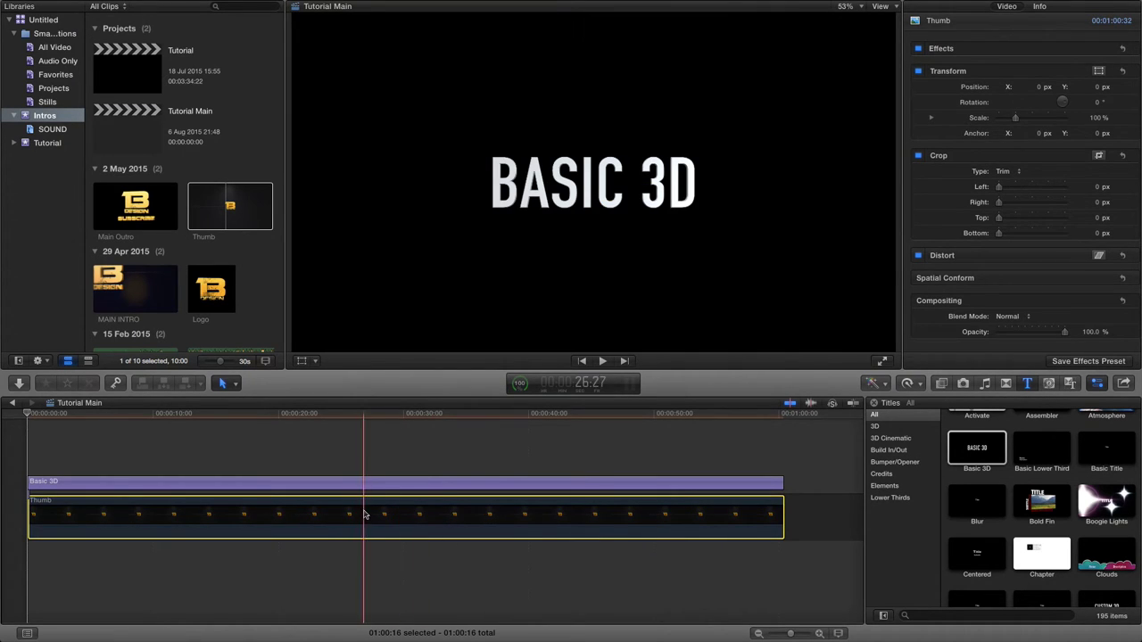
right_click(365, 519)
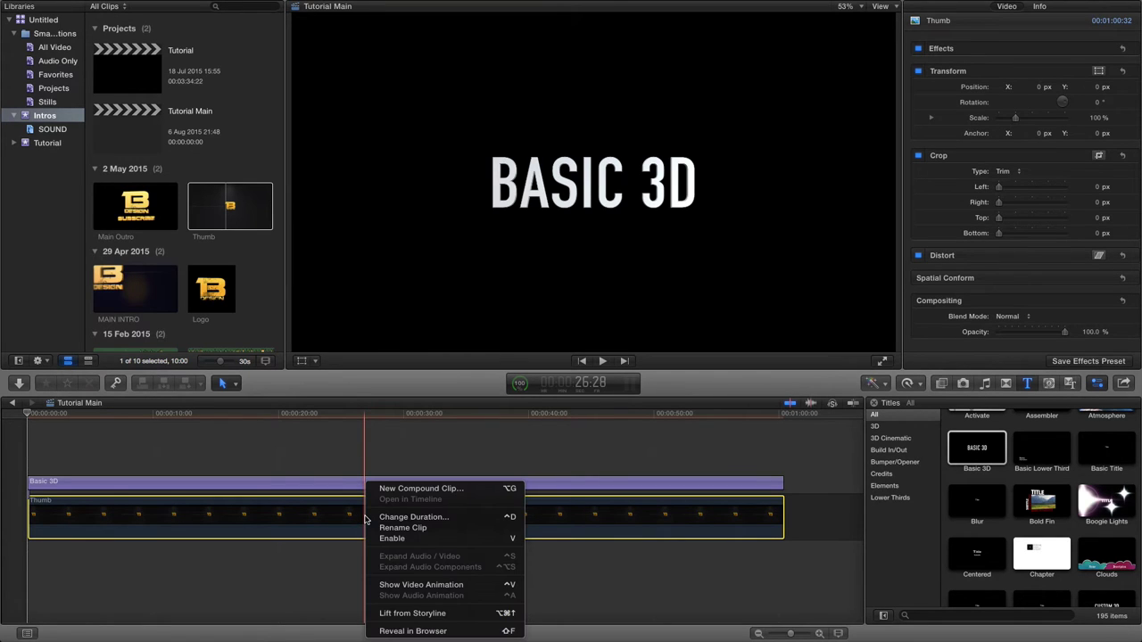
left_click(353, 516)
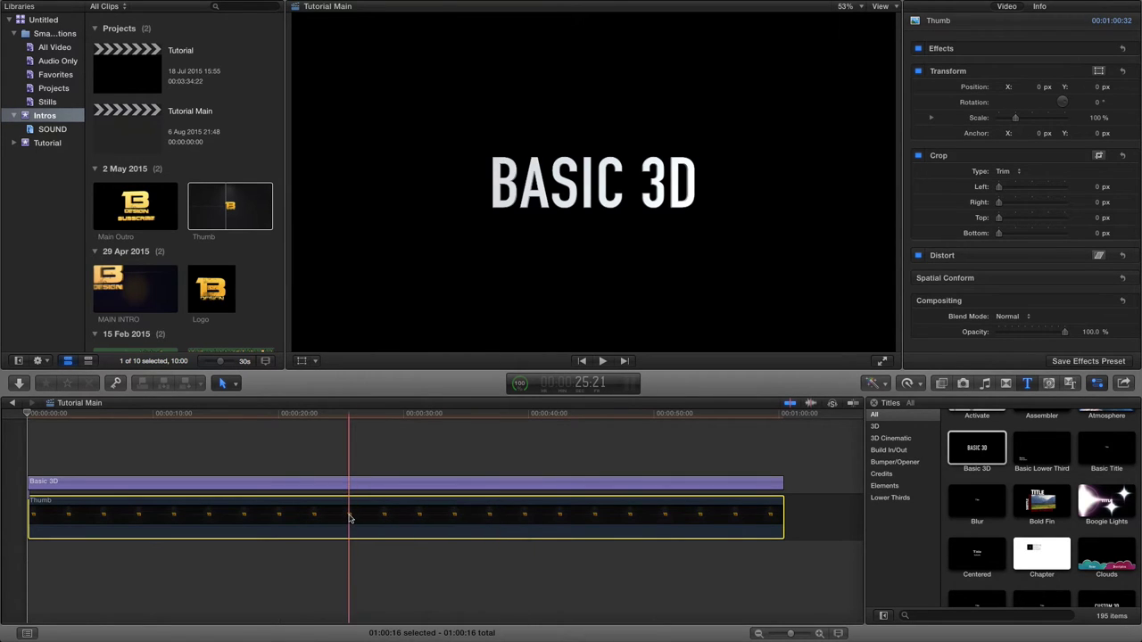
right_click(350, 519)
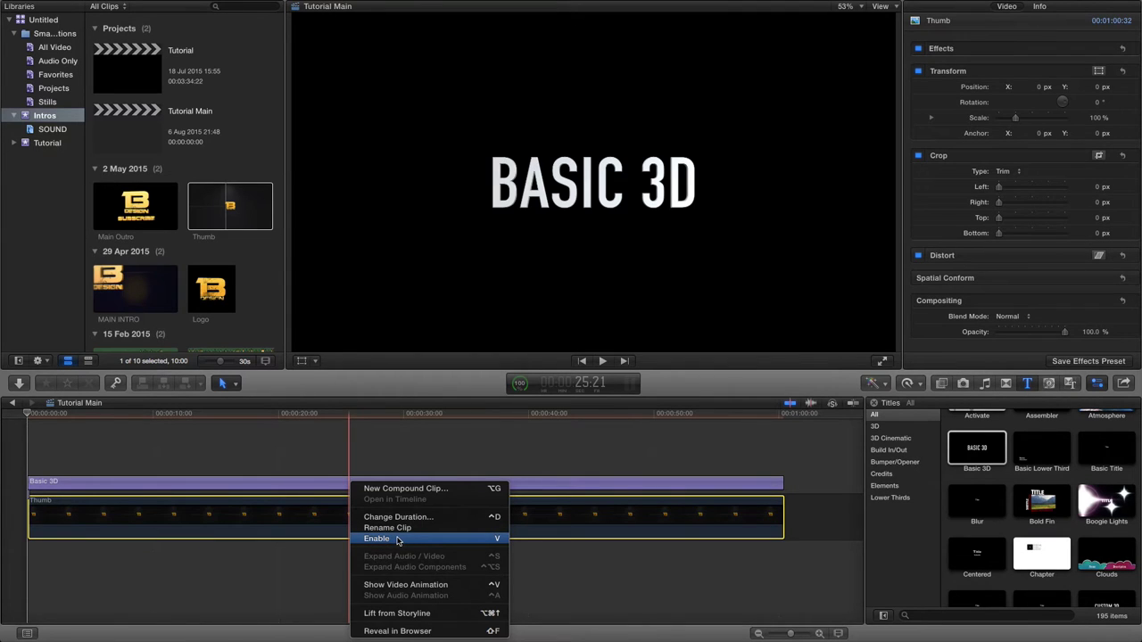
left_click(319, 535)
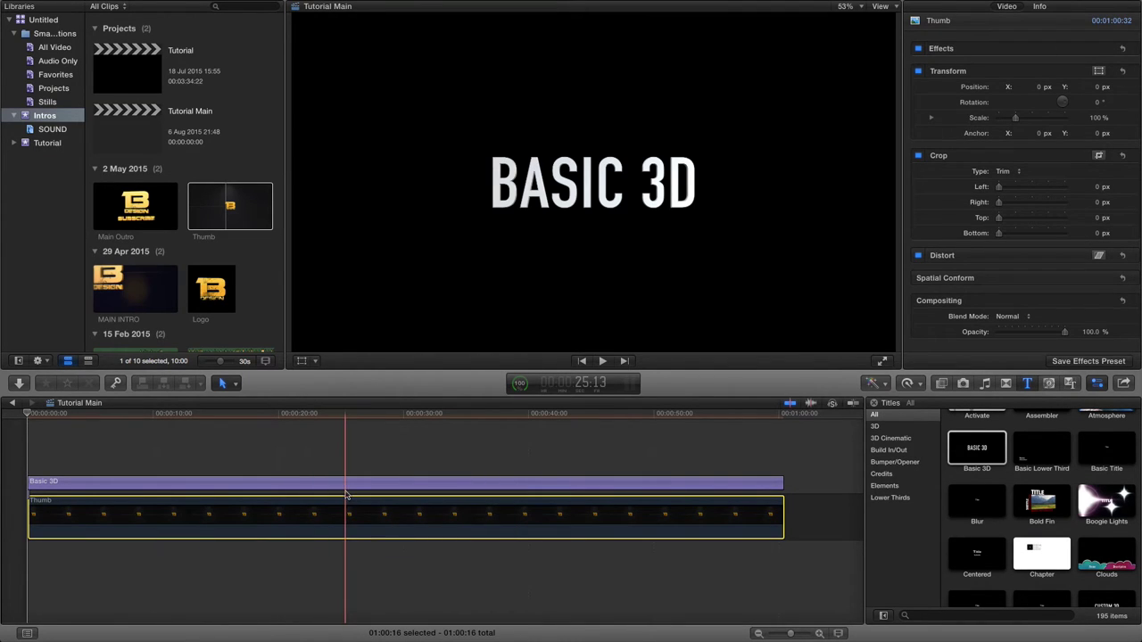
left_click(341, 482)
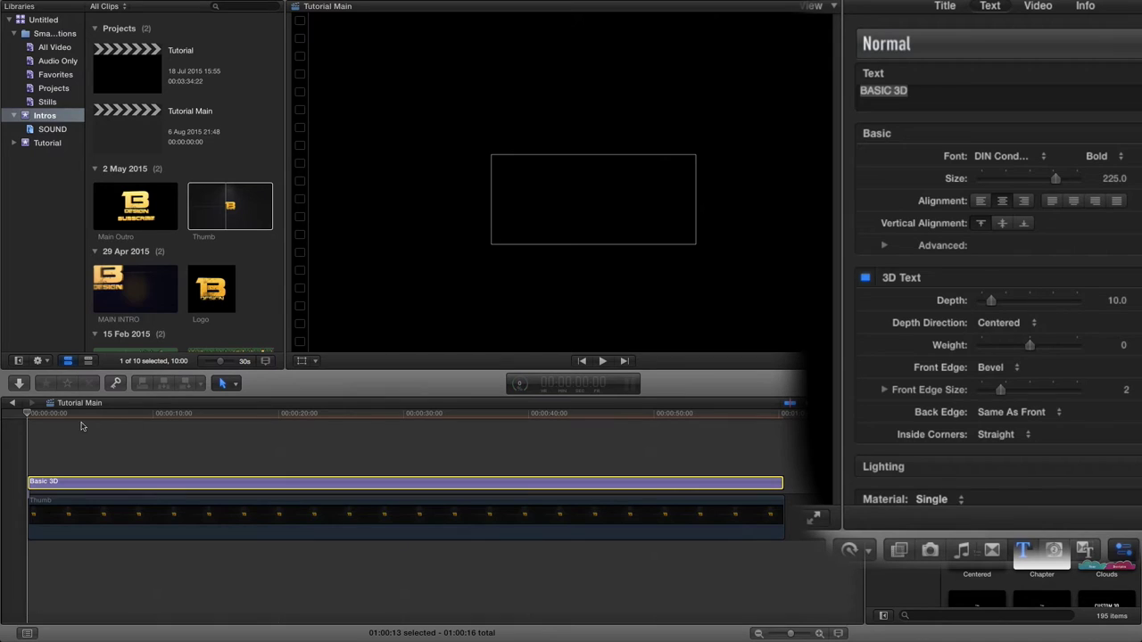
Show the Basic 3D title's animation parameters and rewind the playhead to the start.
left_click(36, 414)
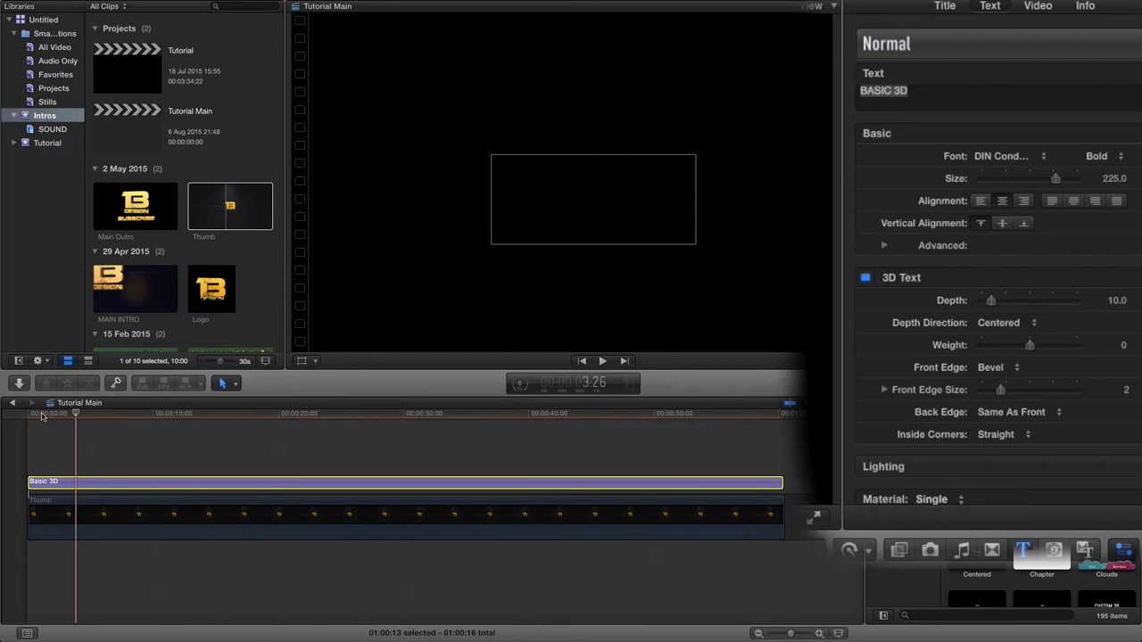
left_click(42, 416)
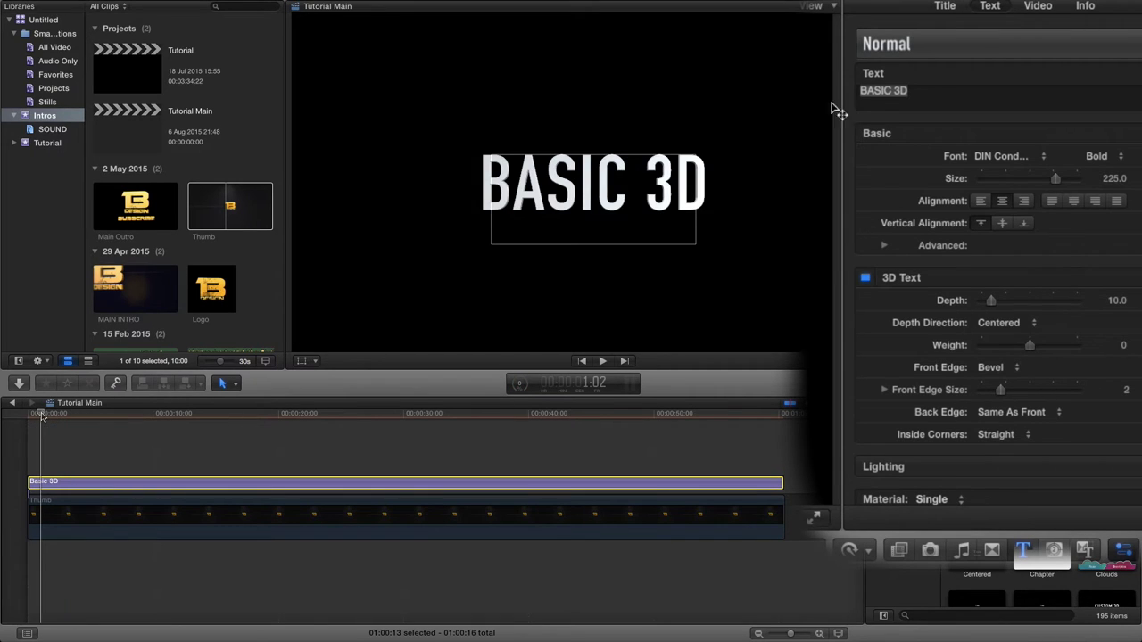
left_click(944, 7)
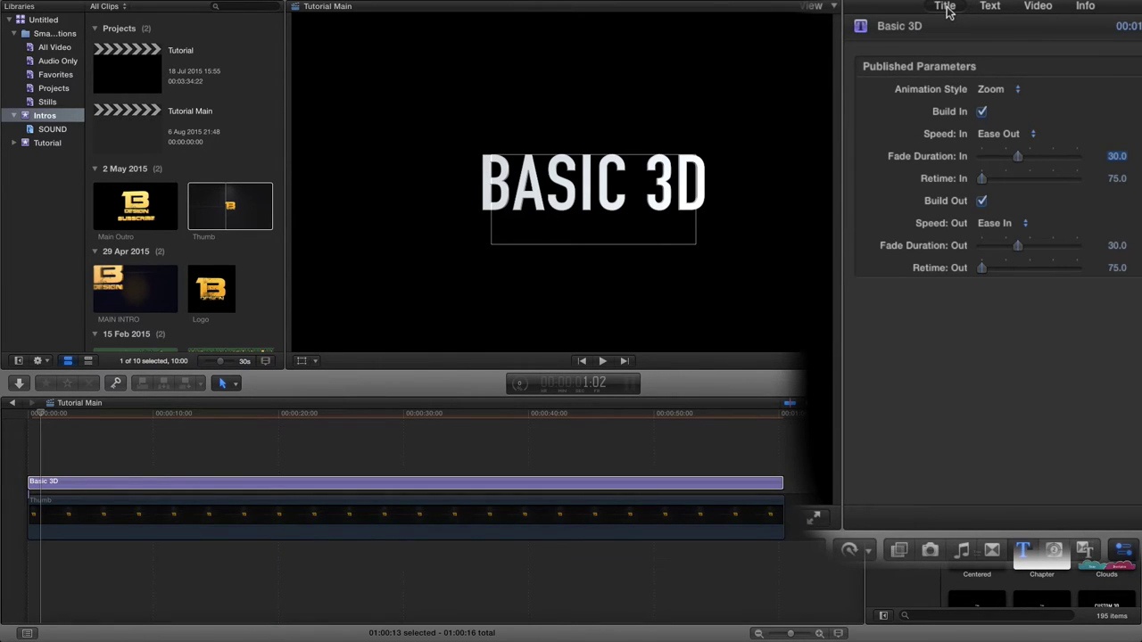
left_click(38, 414)
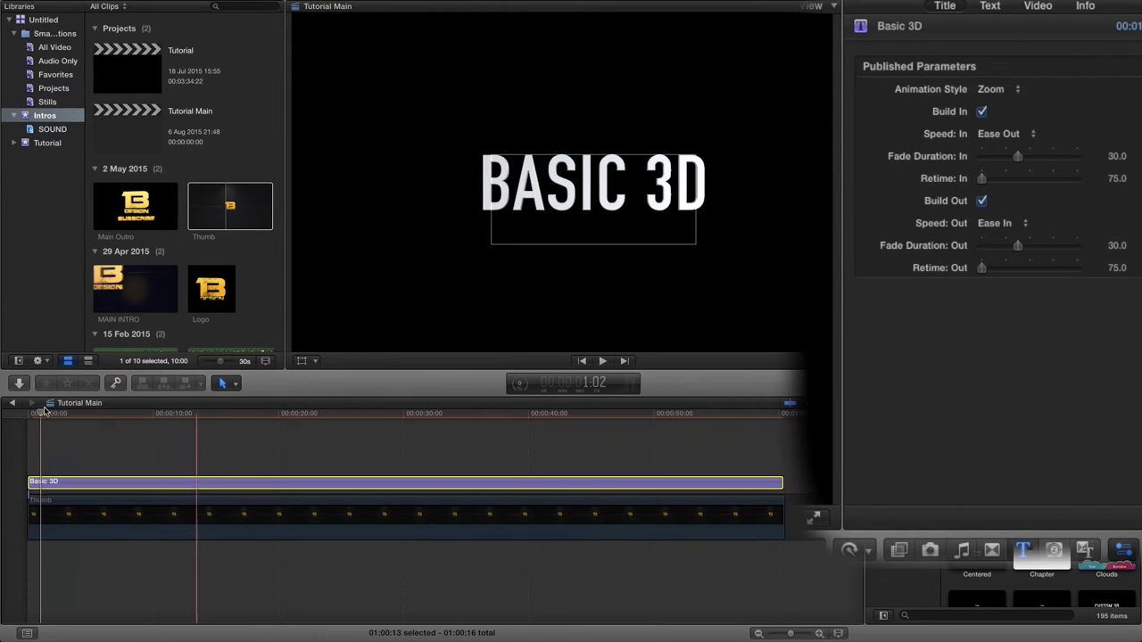
left_click_drag(38, 414, 29, 414)
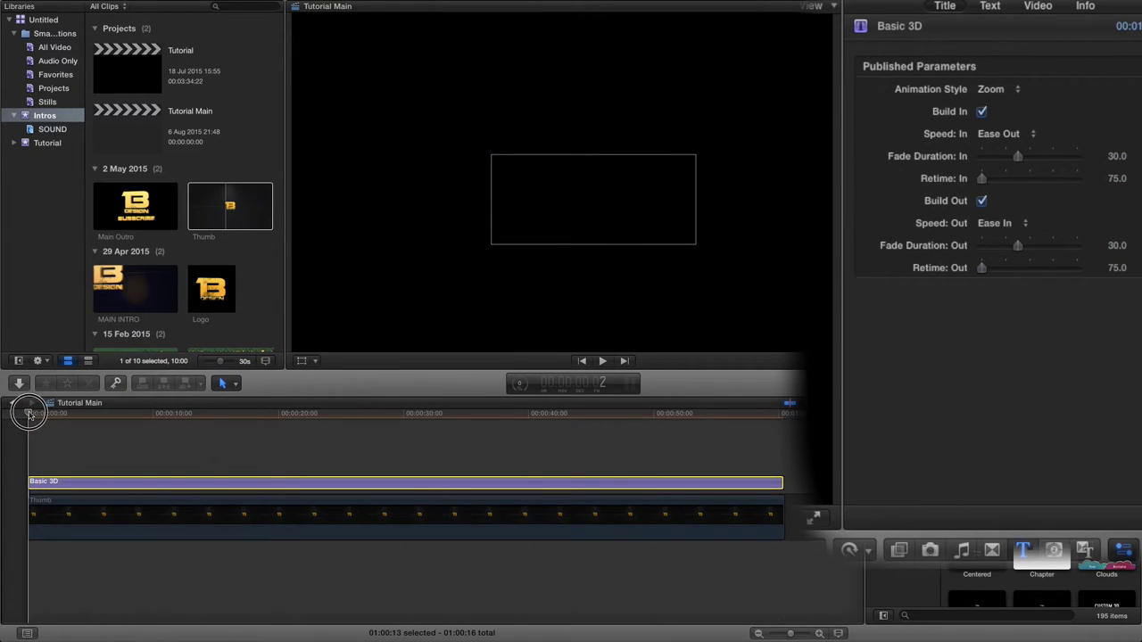
Preview the title's Zoom build-in and ending, then bring up the Animation Style list.
left_click(604, 362)
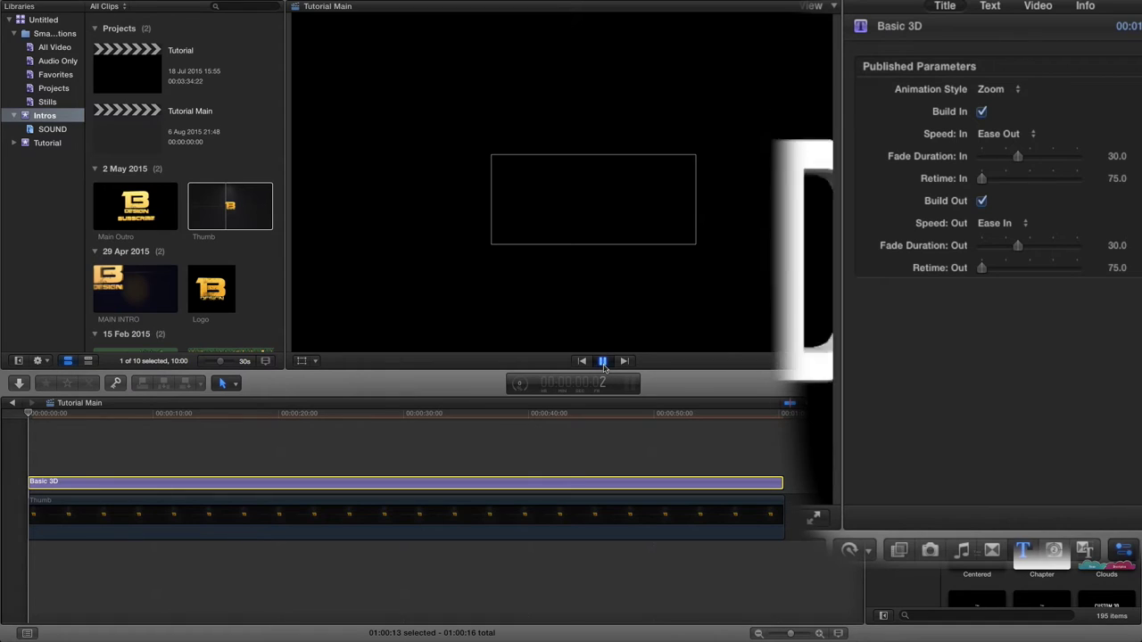
left_click(603, 361)
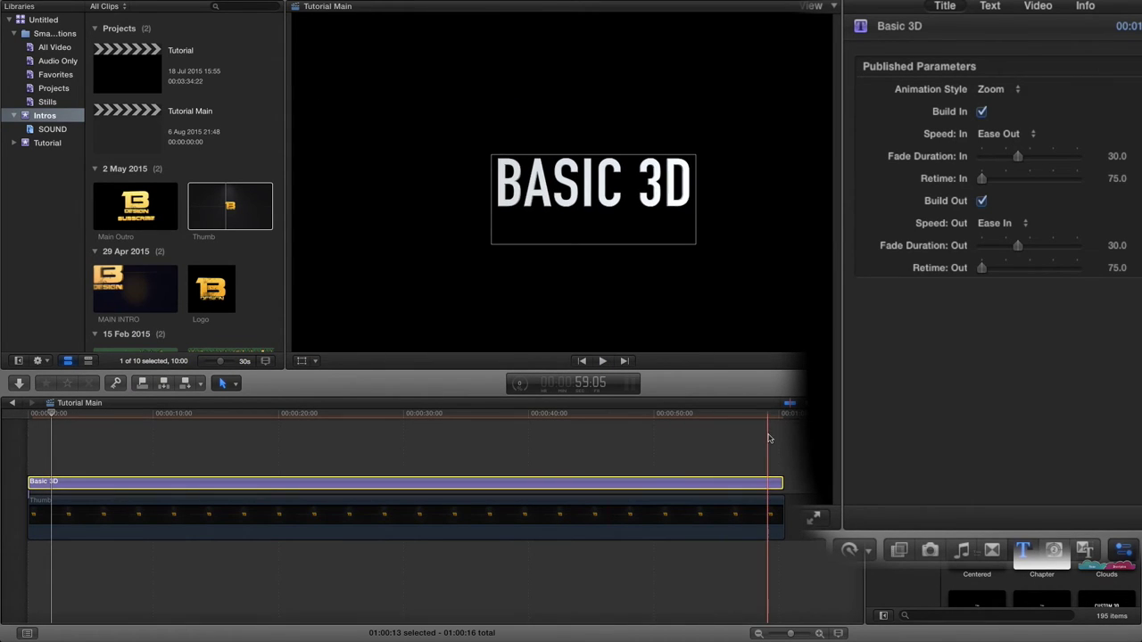
left_click(740, 417)
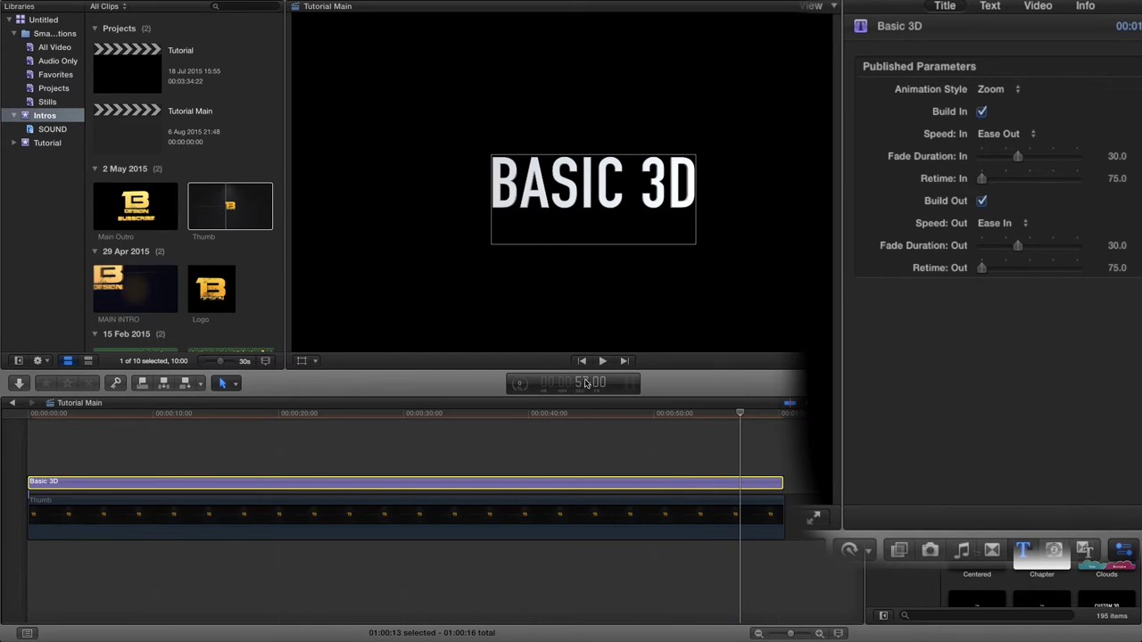
left_click(601, 362)
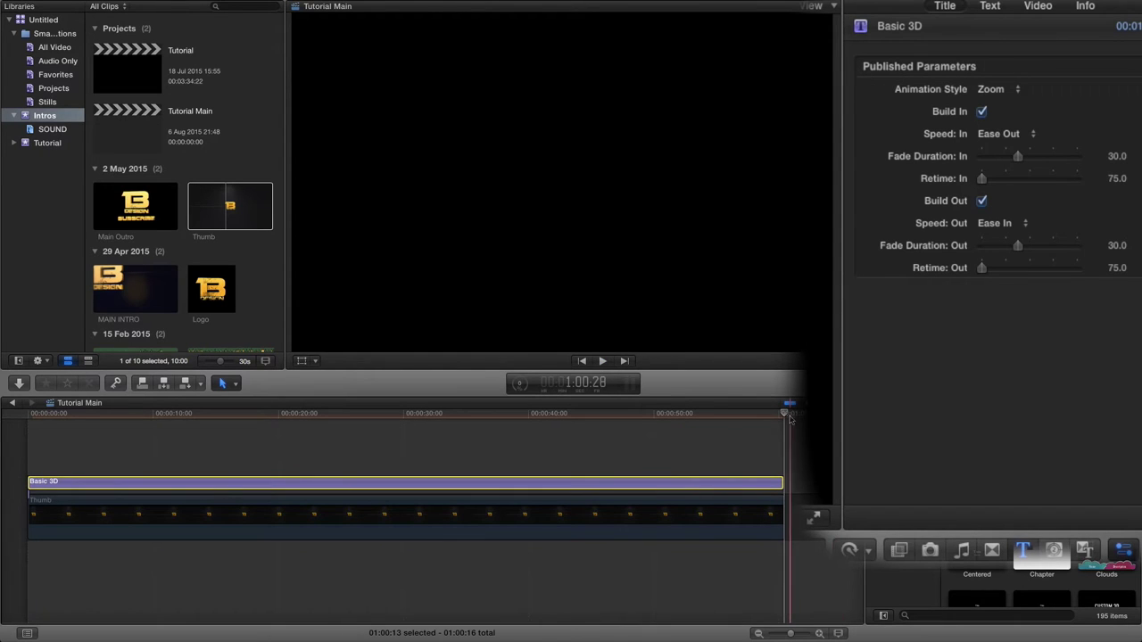
left_click_drag(784, 417, 37, 417)
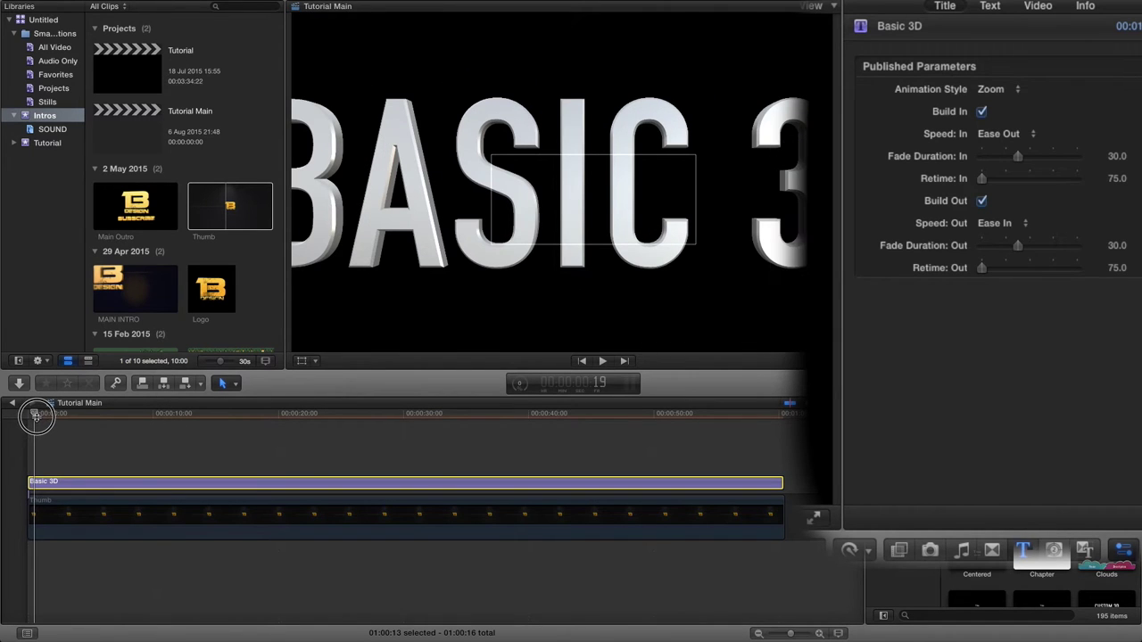
left_click(1008, 90)
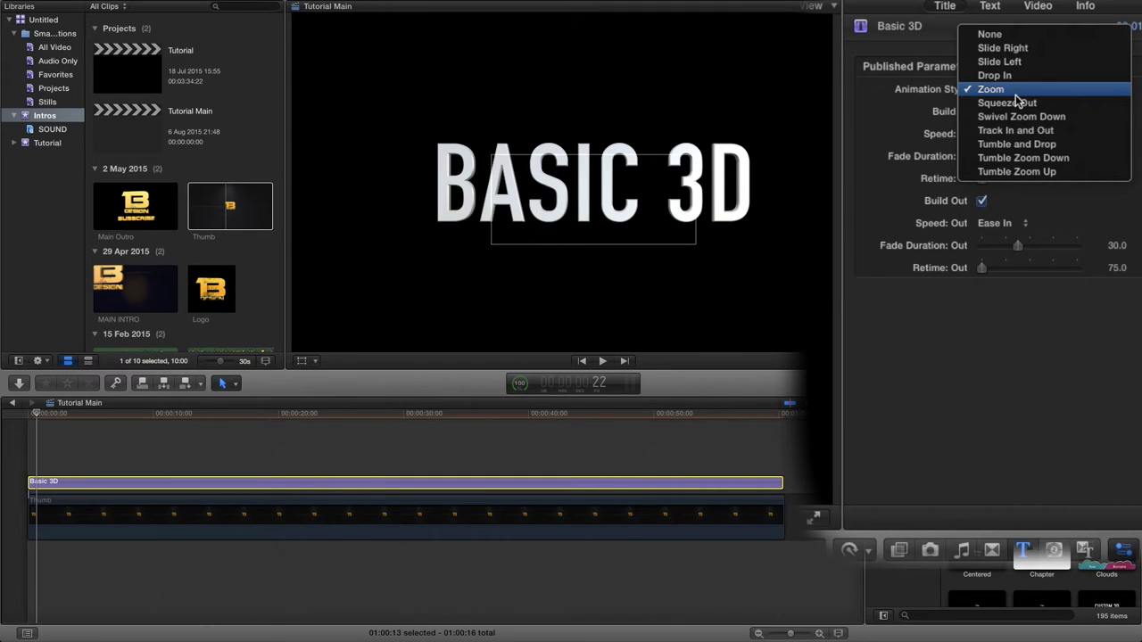
Set the title's animation style to Tumble Zoom Down and preview the tumble from the start.
left_click(1027, 159)
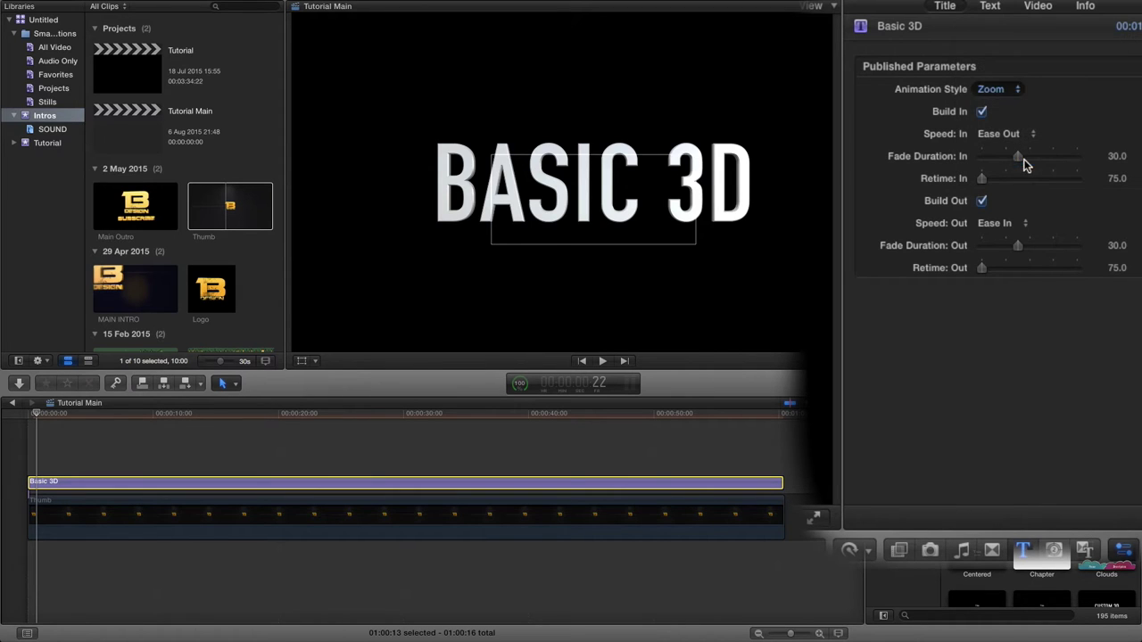
left_click(29, 415)
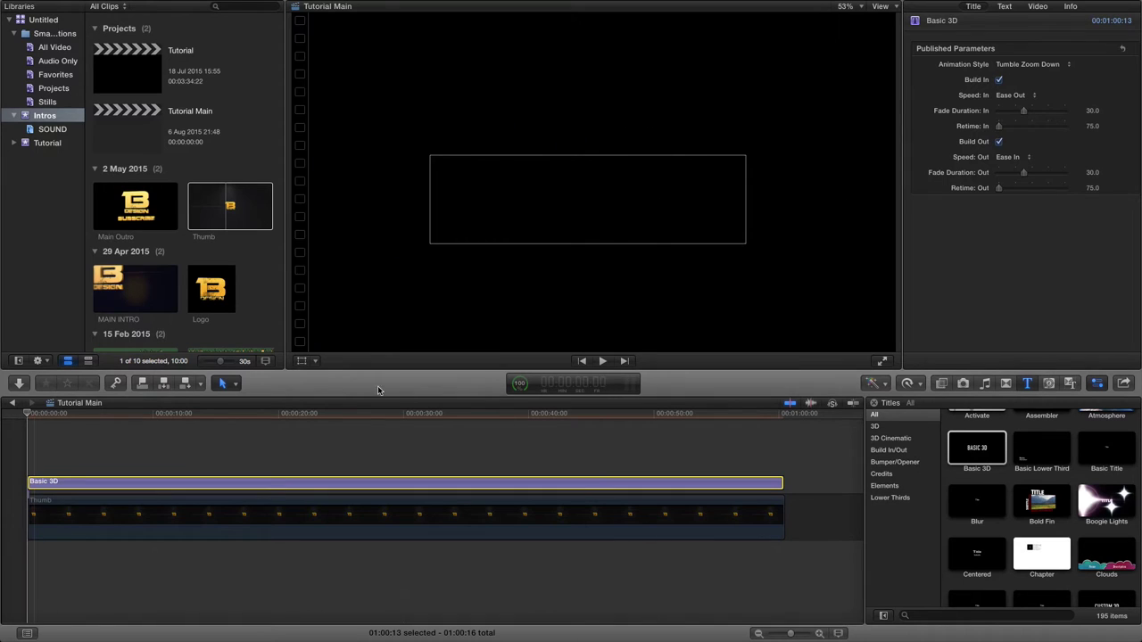
left_click(604, 362)
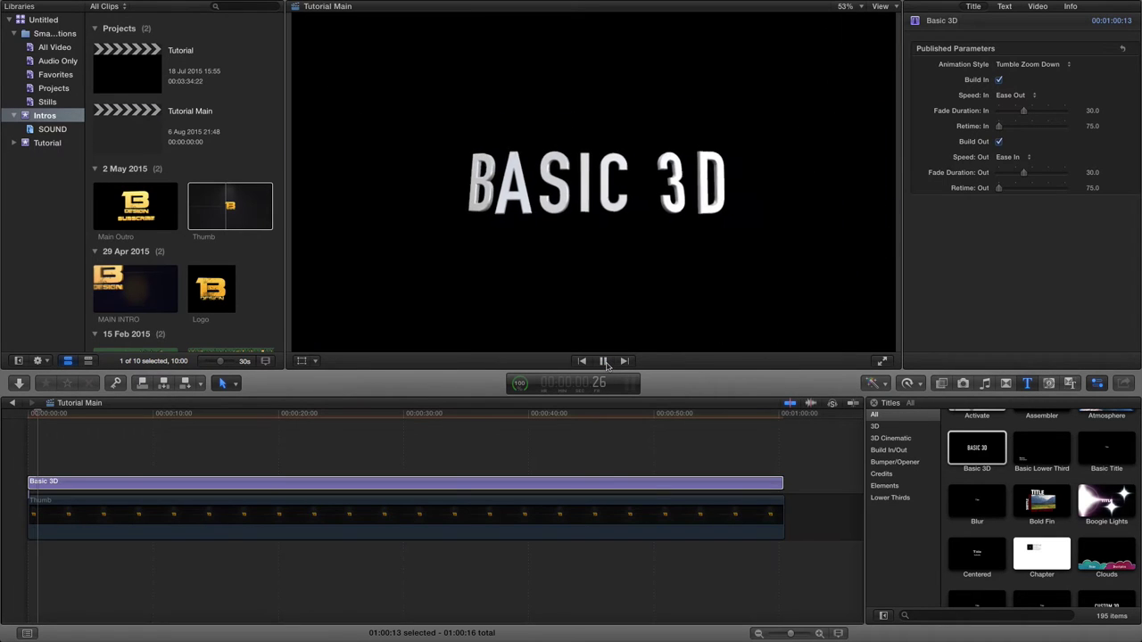
left_click(604, 363)
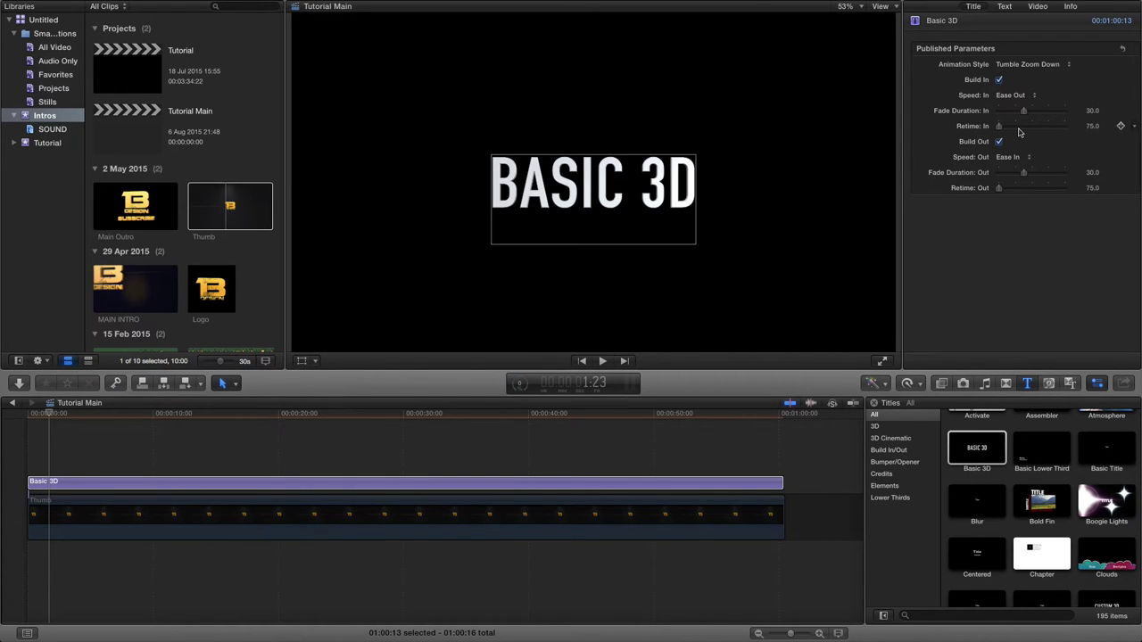
left_click(38, 416)
left_click_drag(49, 417, 36, 443)
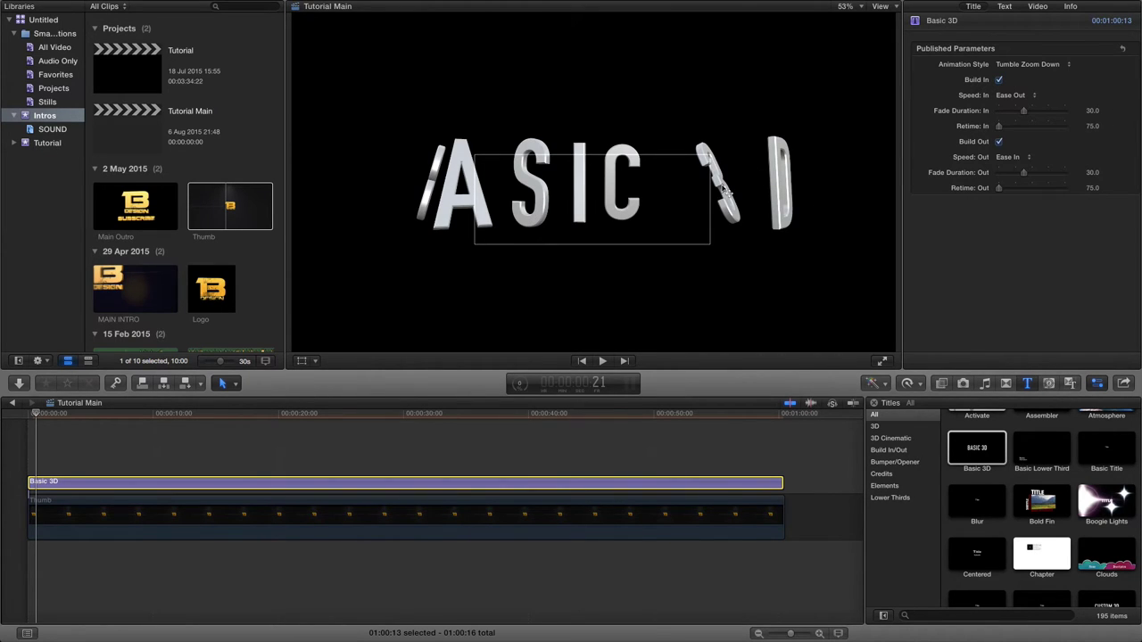
Replace the title text BASIC 3D with 13DESIGN in the Text inspector.
left_click(38, 415)
left_click_drag(38, 414, 36, 417)
left_click(1005, 7)
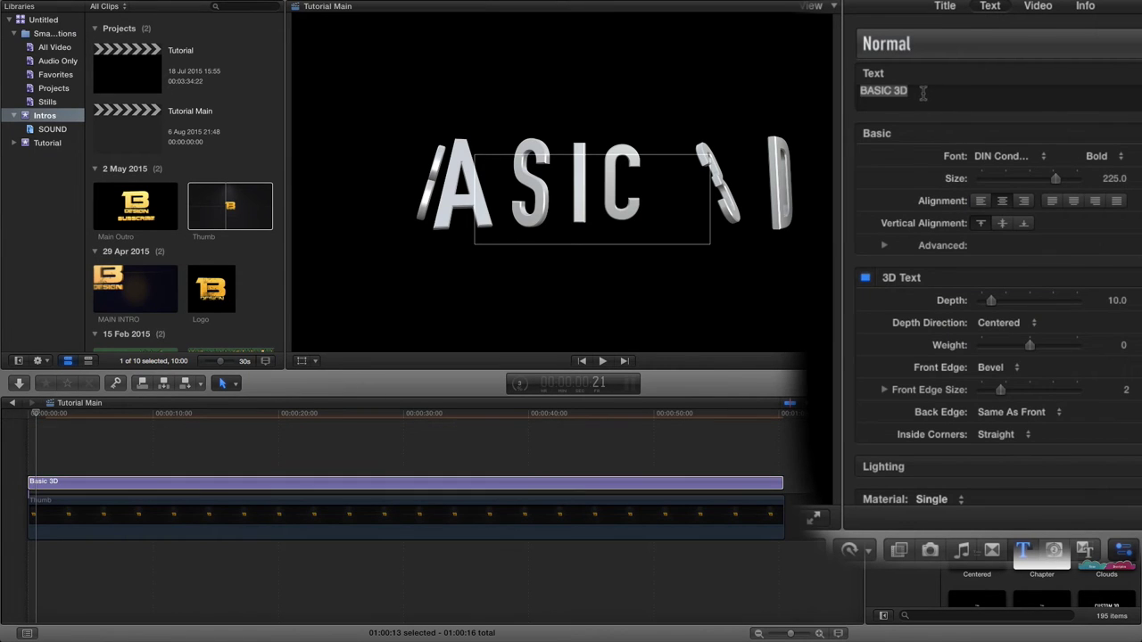
left_click_drag(923, 90, 841, 89)
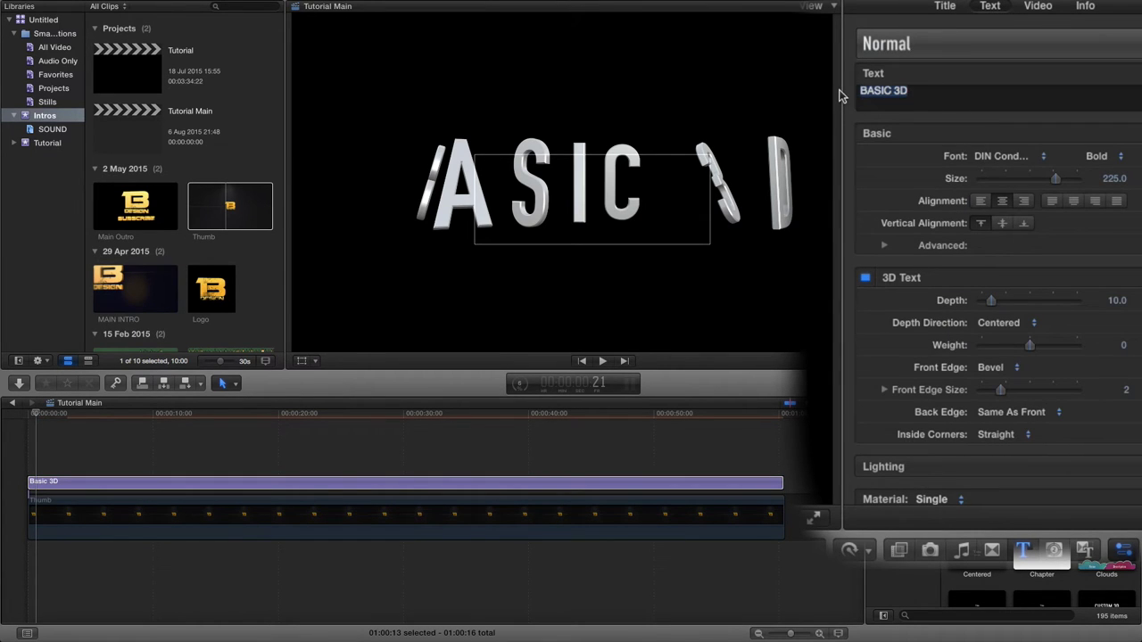
type("13DES")
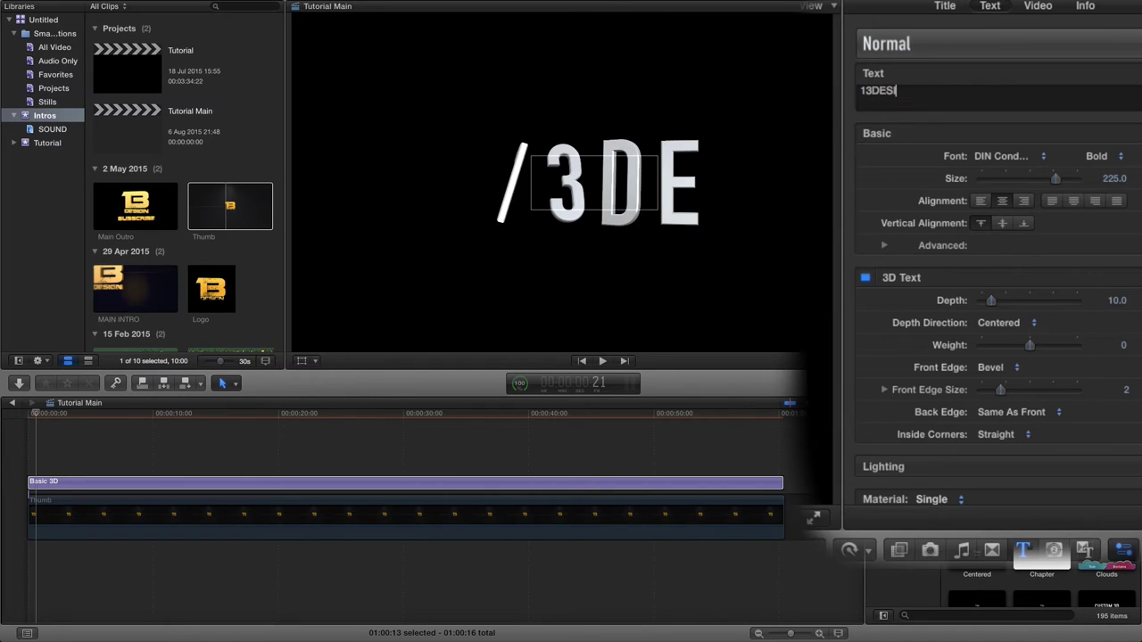
type("IGN")
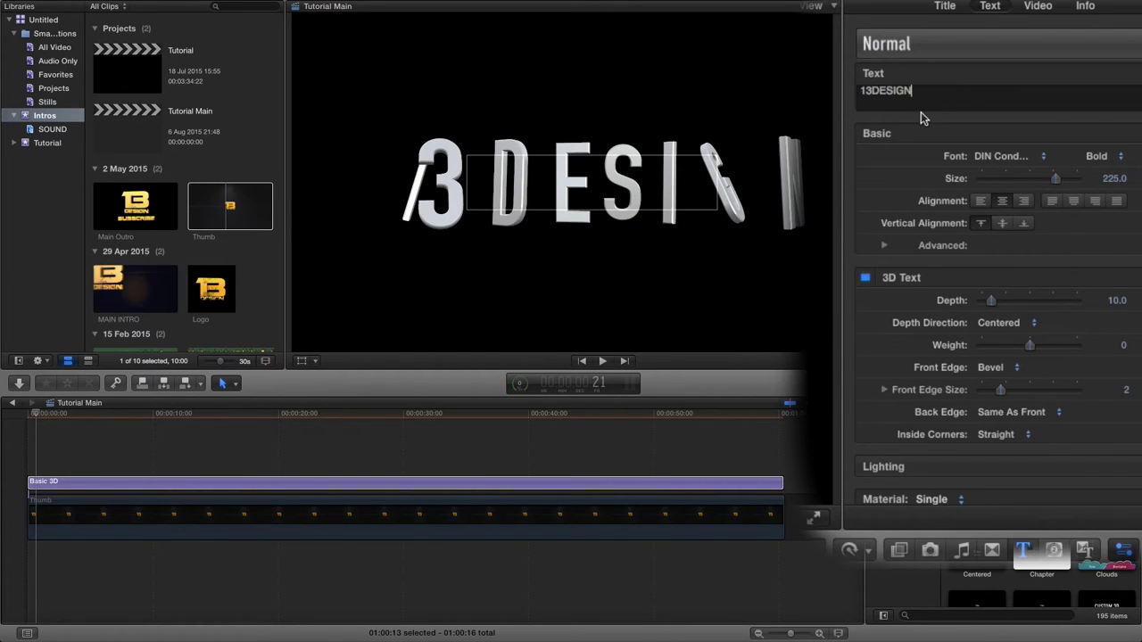
left_click(1038, 156)
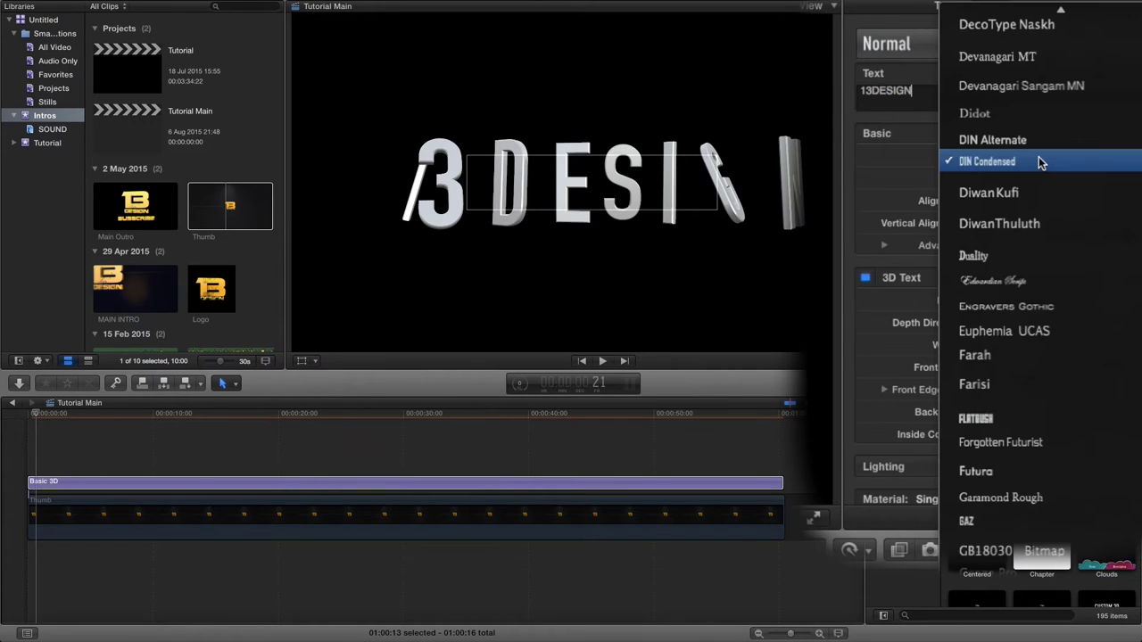
left_click(1039, 161)
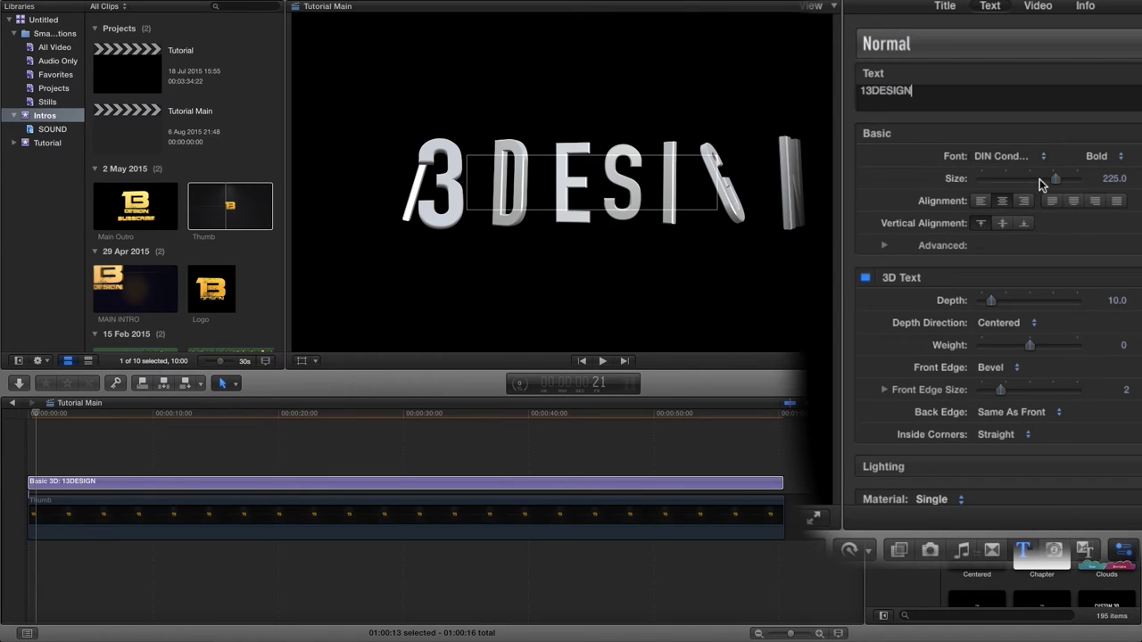
left_click(885, 245)
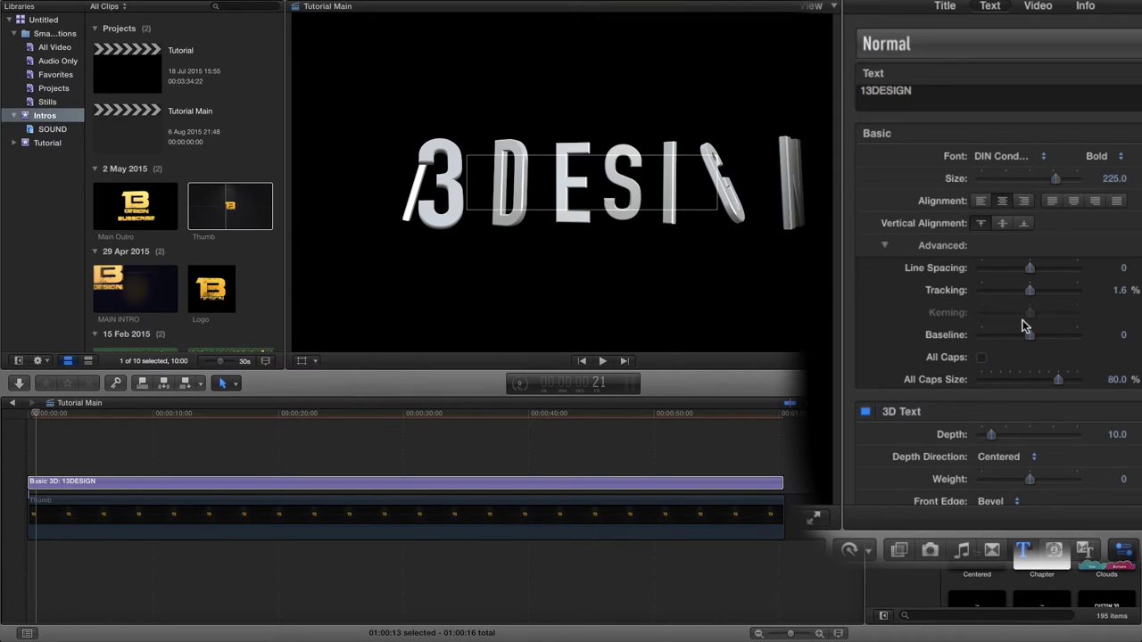
left_click(885, 247)
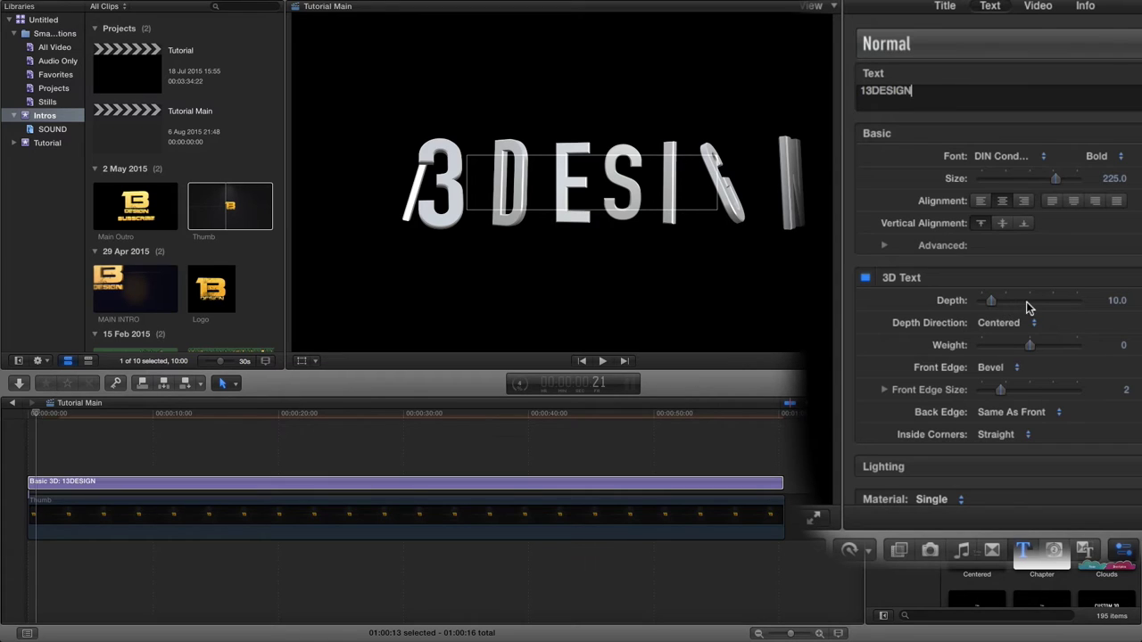
left_click(1118, 303)
Set the letters' 3D Depth to 40, after first trying 60.
key("BackSpace")
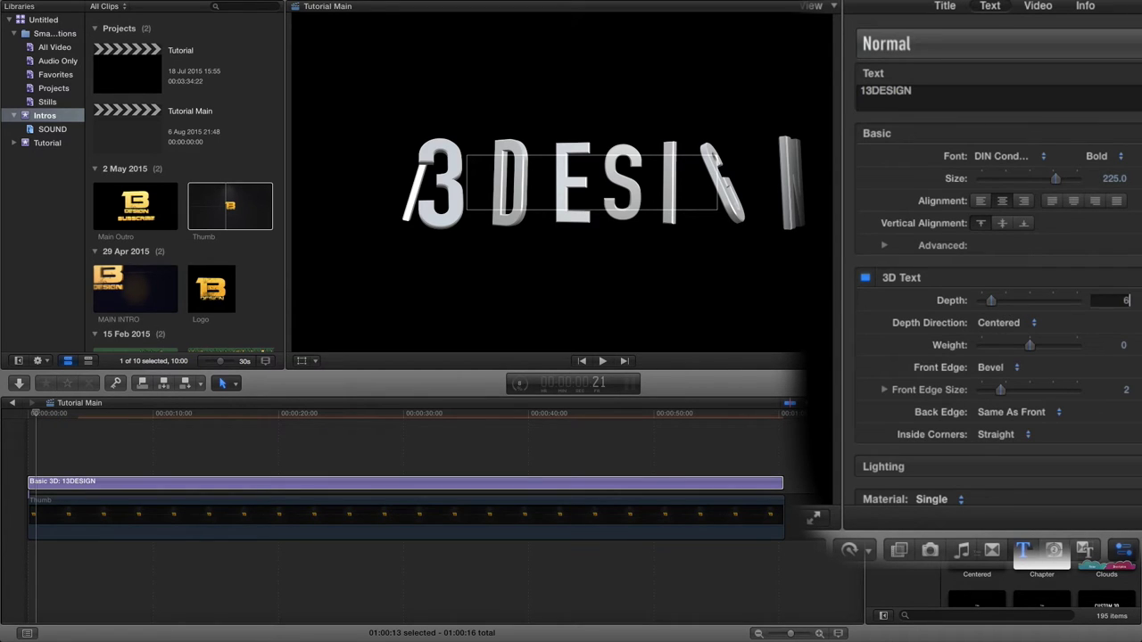
type("60")
key("Return")
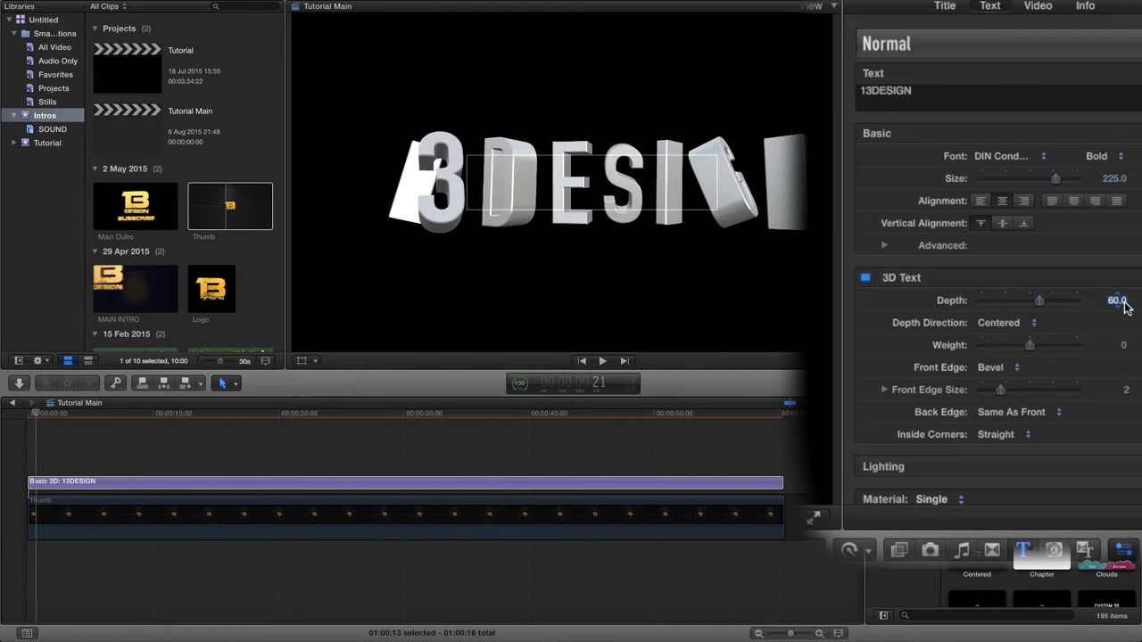
mouse_move(932, 7)
left_click(1116, 301)
type("40")
key("Return")
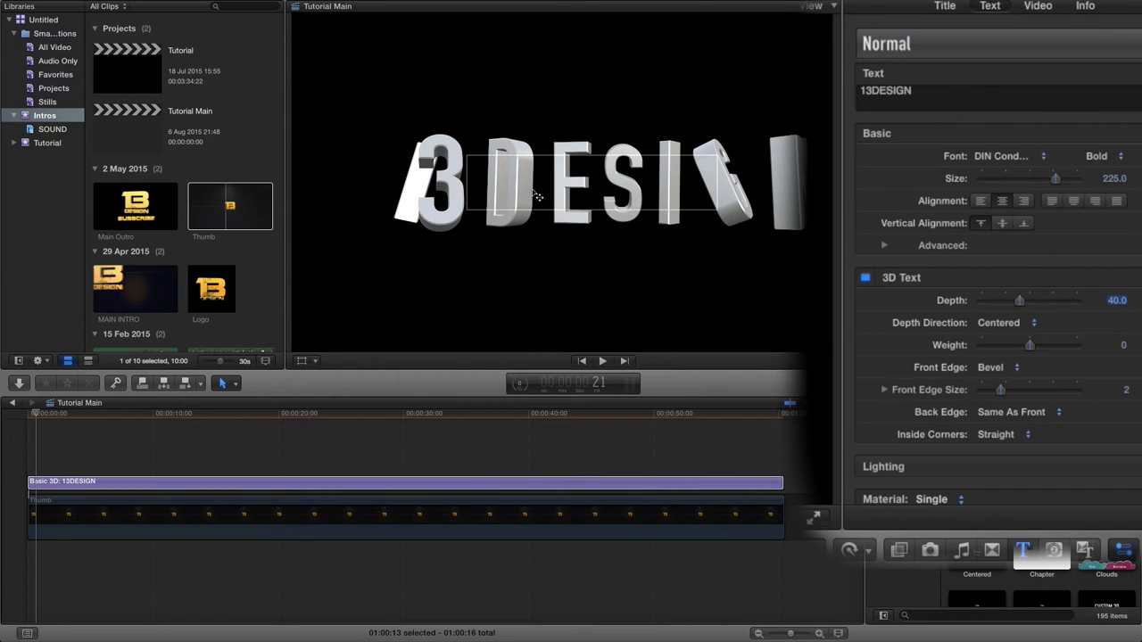
Set the extrusion Depth Direction to Centered after trying Backward.
left_click(1031, 323)
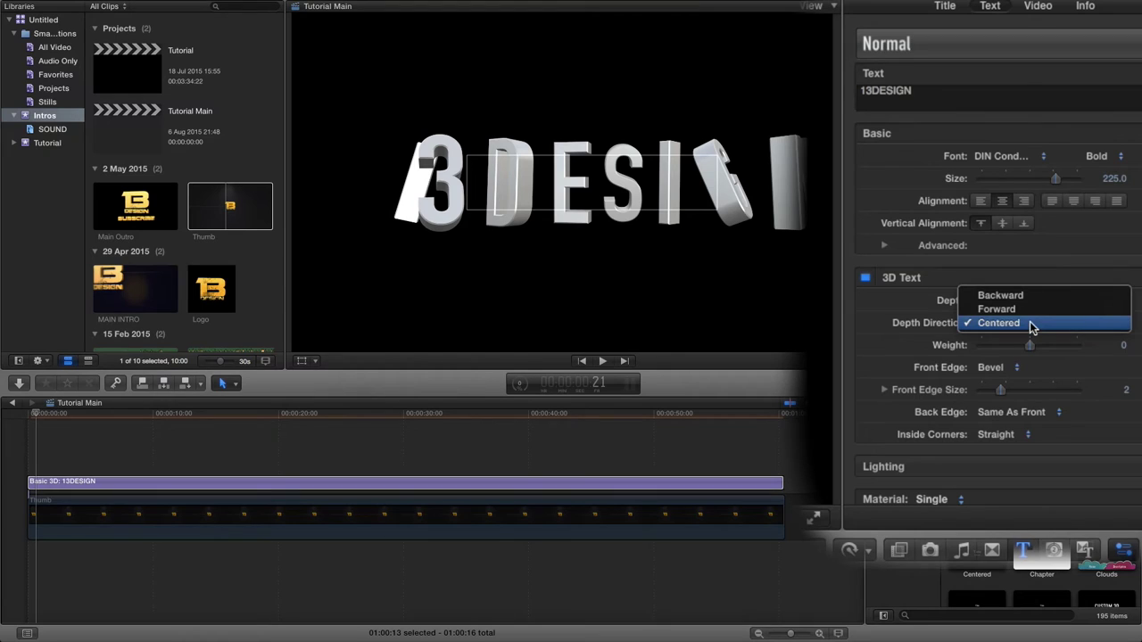
key("Escape")
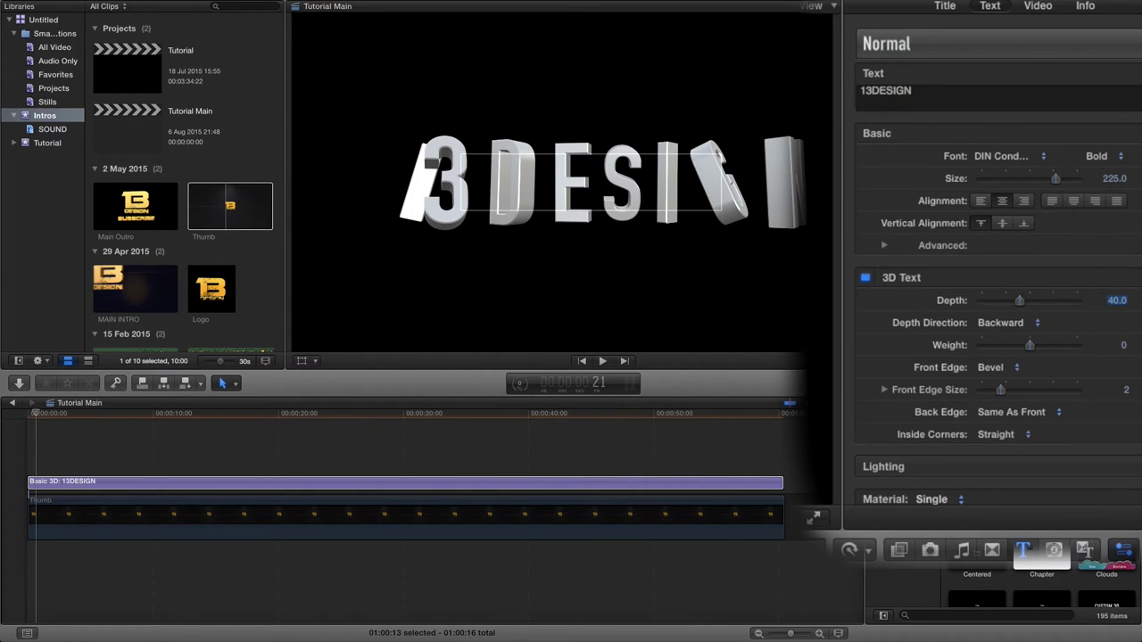
left_click(1024, 326)
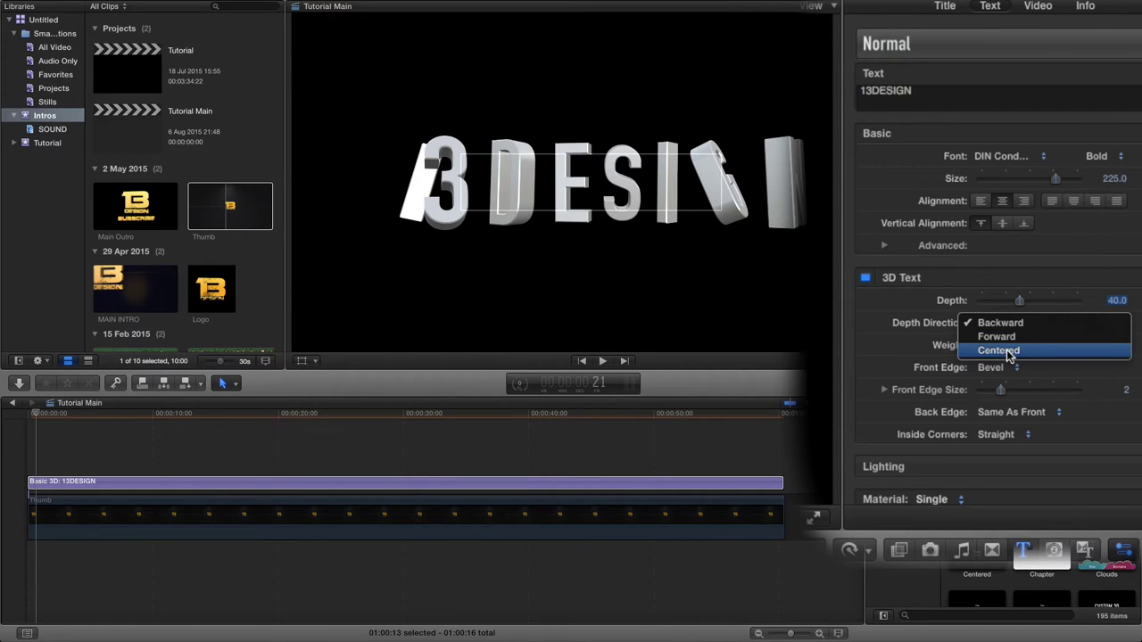
left_click(1009, 352)
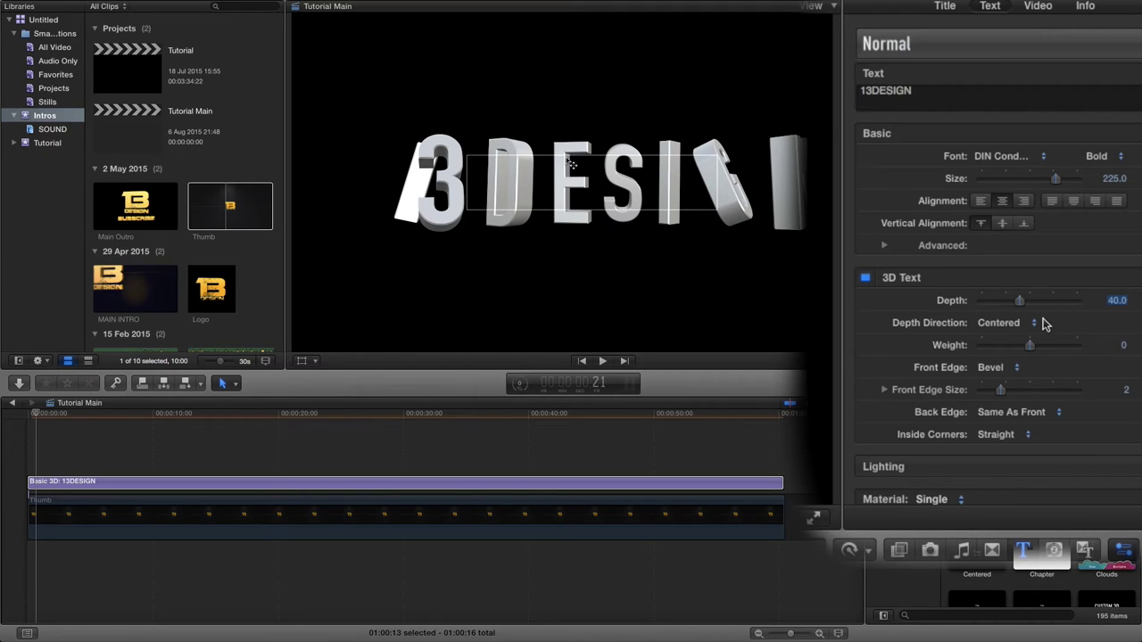
Try a heavier letter Weight of 2.79, then reset the Weight to 0.
left_click_drag(1030, 346, 1042, 346)
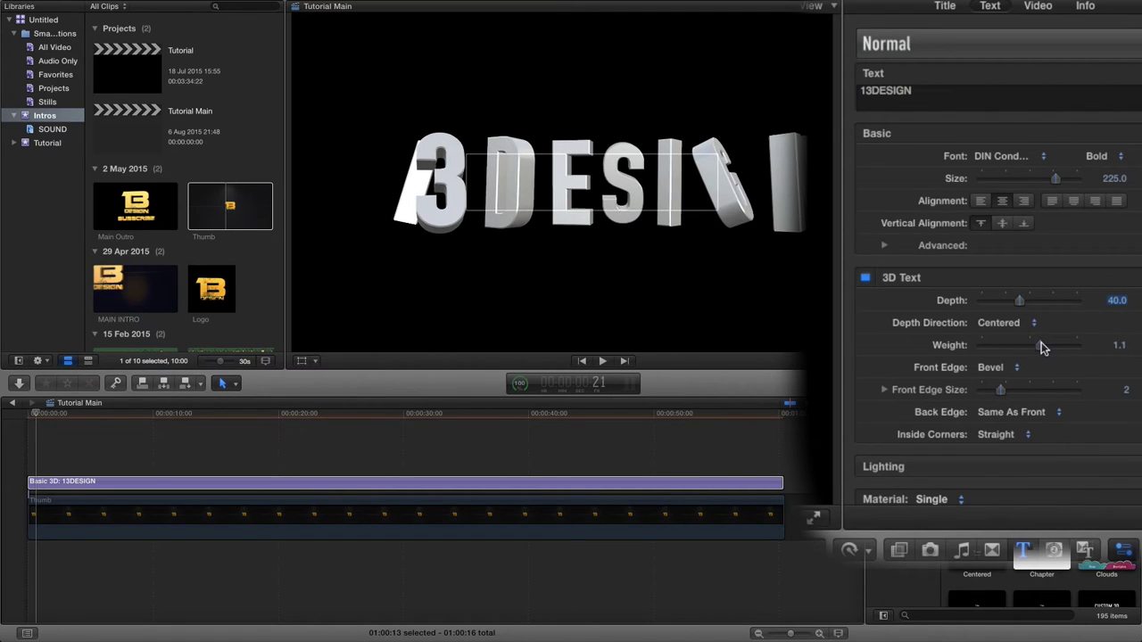
left_click(1055, 345)
left_click(1119, 348)
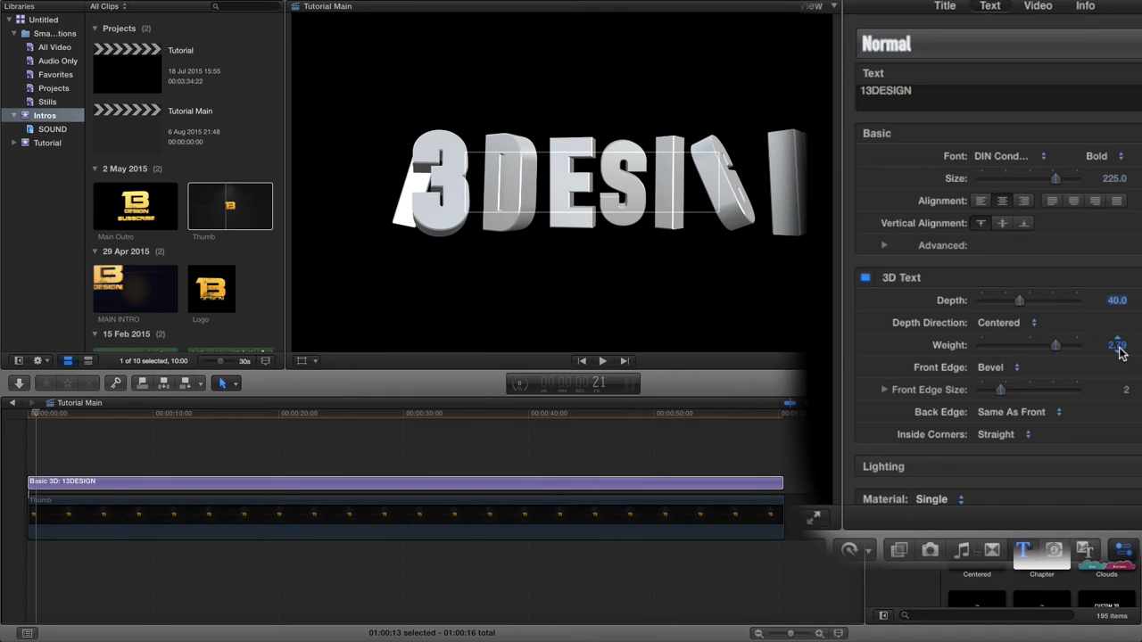
left_click(1119, 347)
type("0")
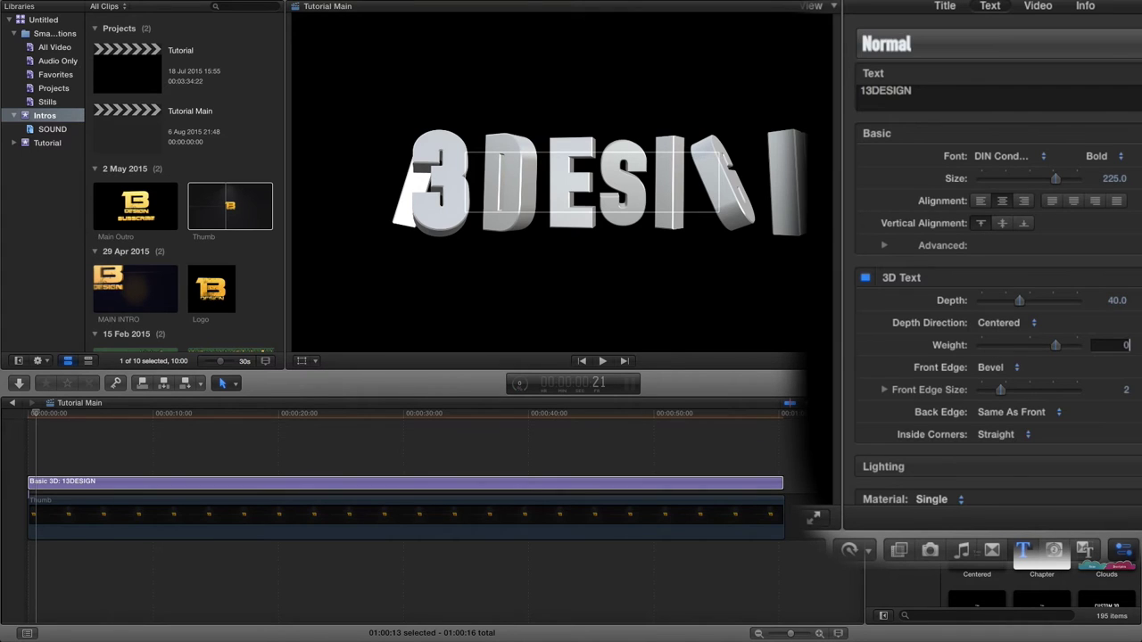
key("Return")
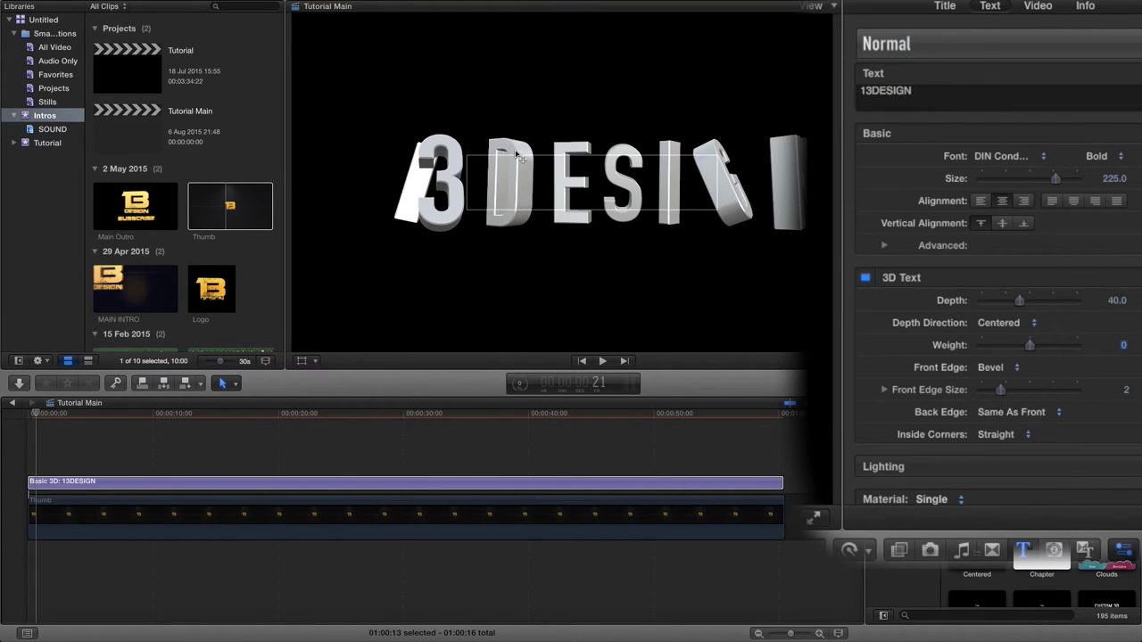
Set the Front Edge to Concave and select the title in the viewer.
left_click(1015, 368)
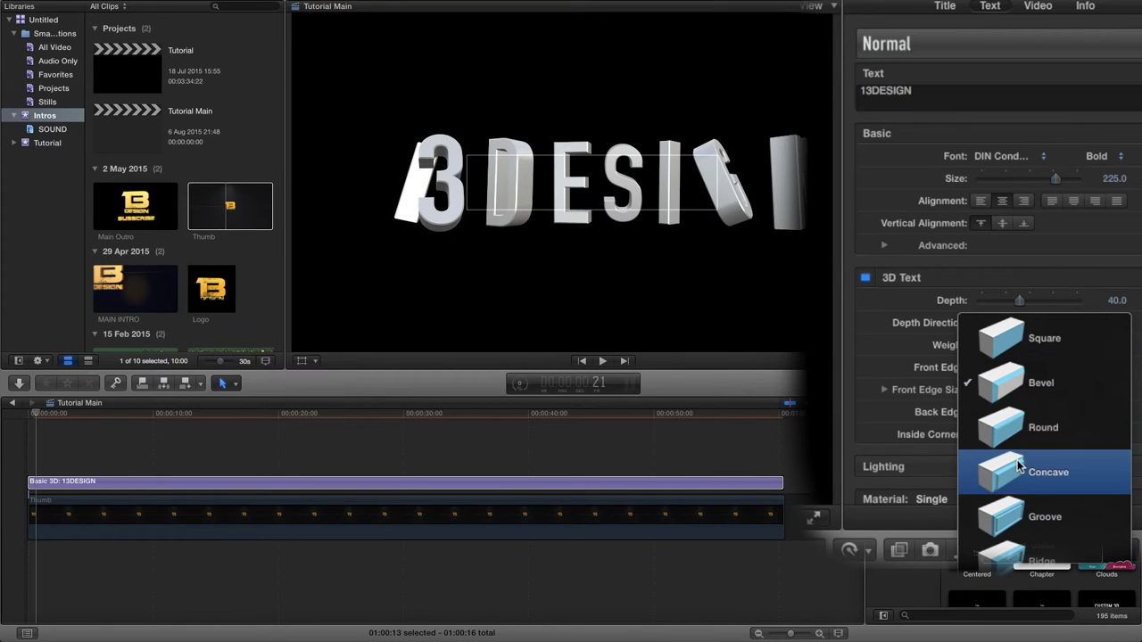
left_click(1019, 473)
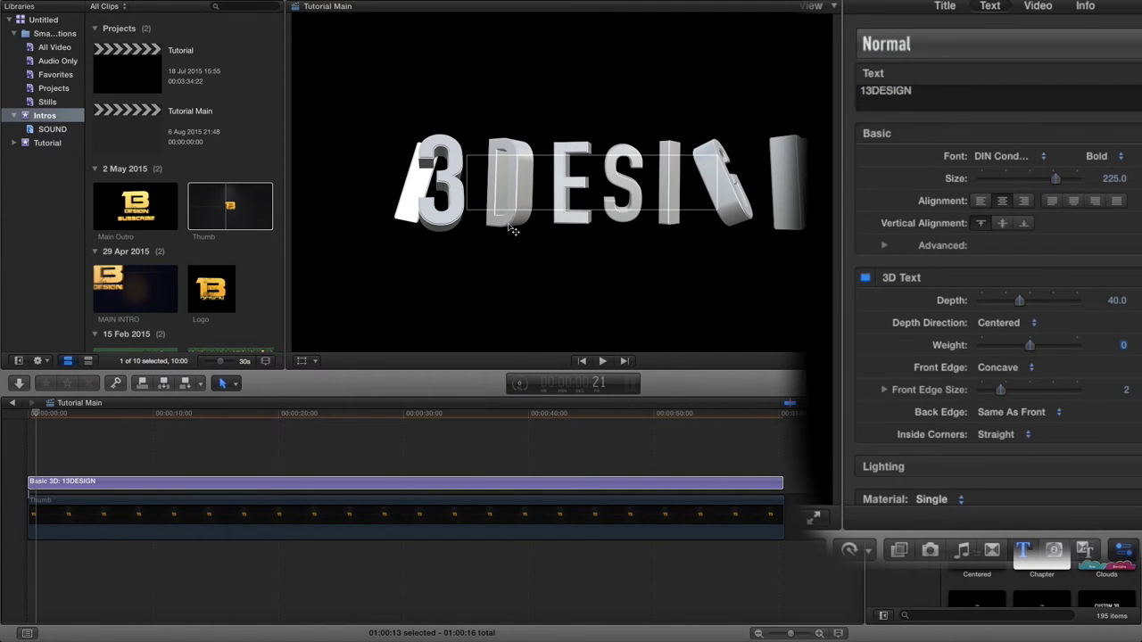
left_click(513, 230)
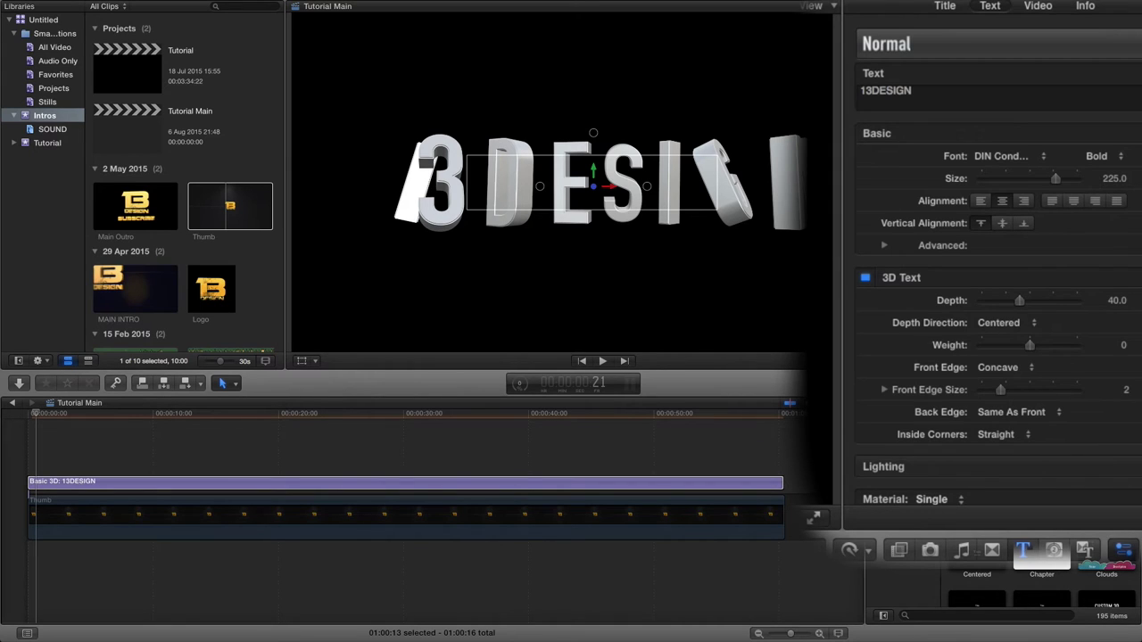
Keep the title's Material set to Single so one material covers all facets.
scroll(1089, 419, "down", 3)
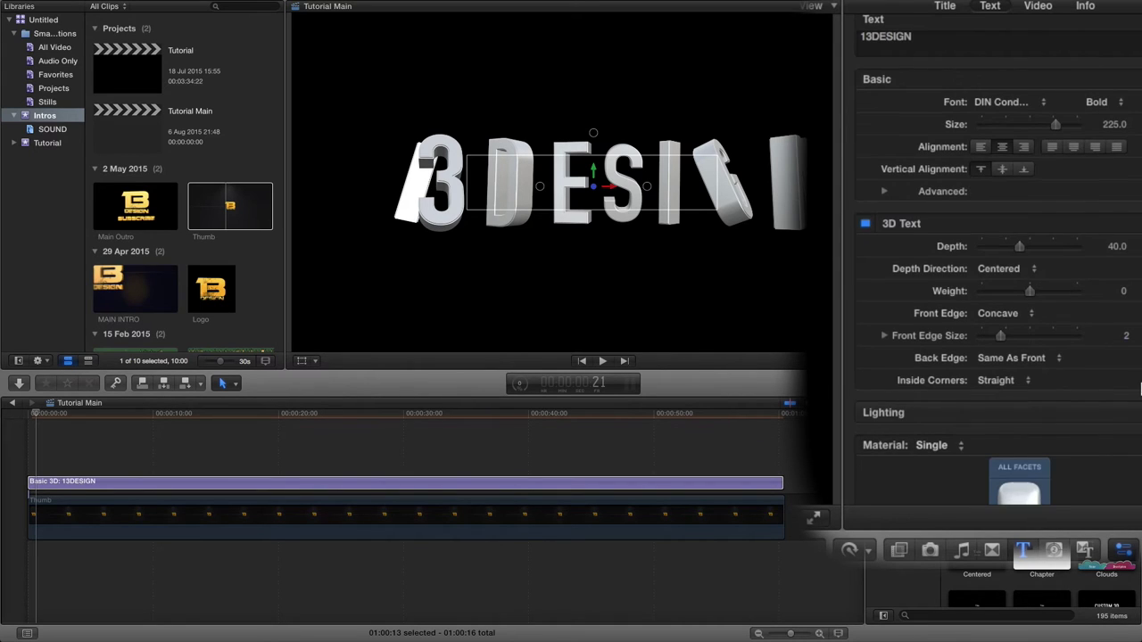
scroll(1131, 390, "down", 2)
scroll(1131, 389, "down", 4)
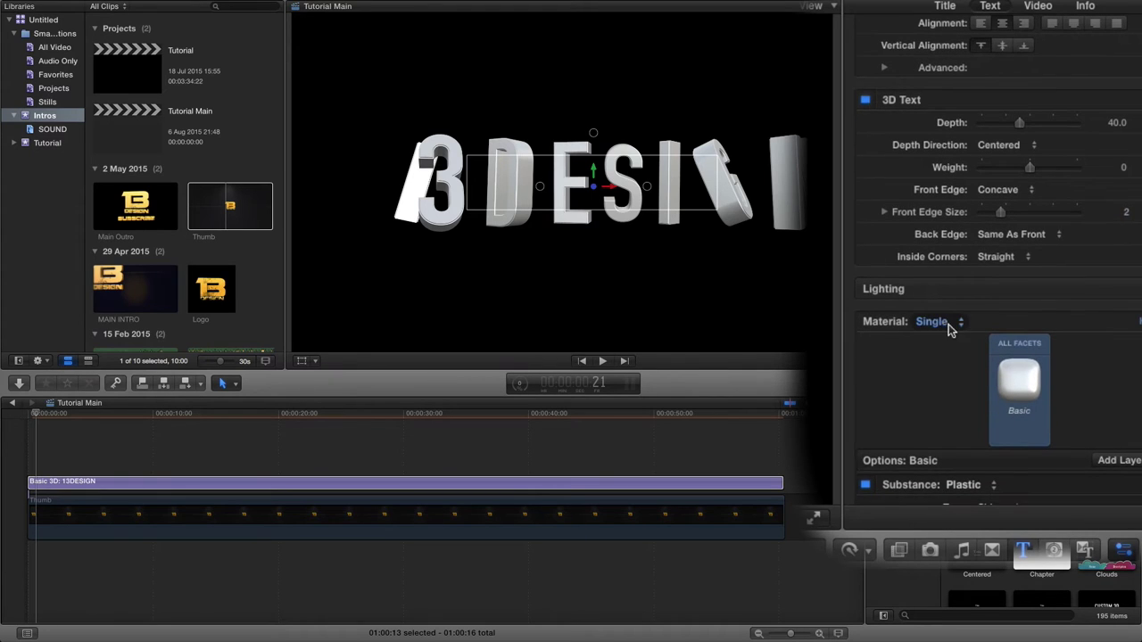
left_click(959, 328)
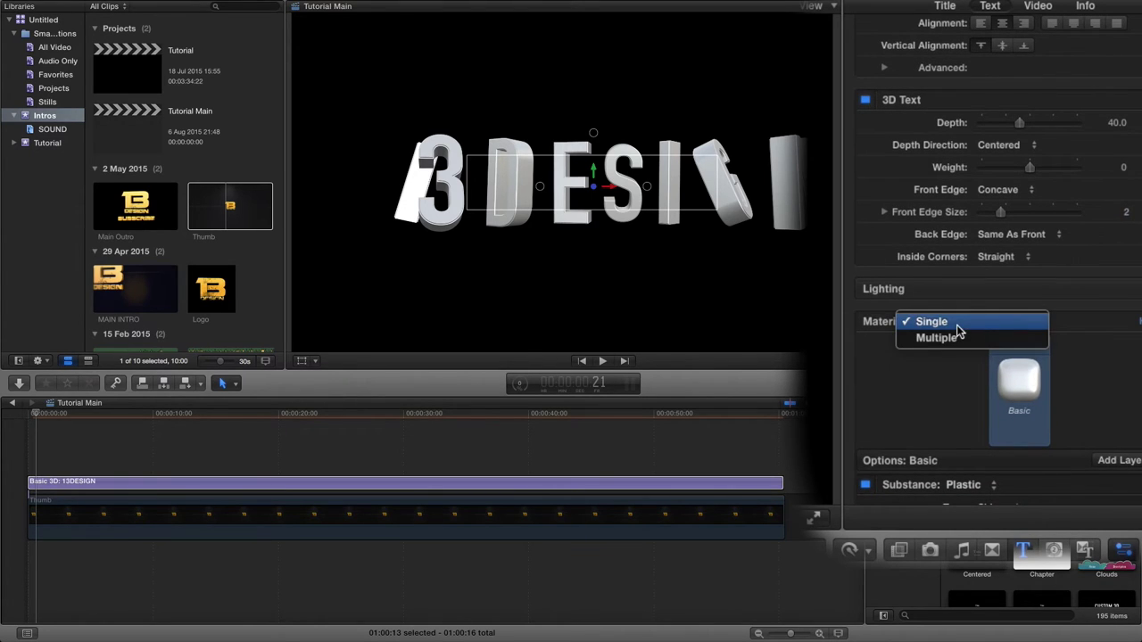
left_click(958, 329)
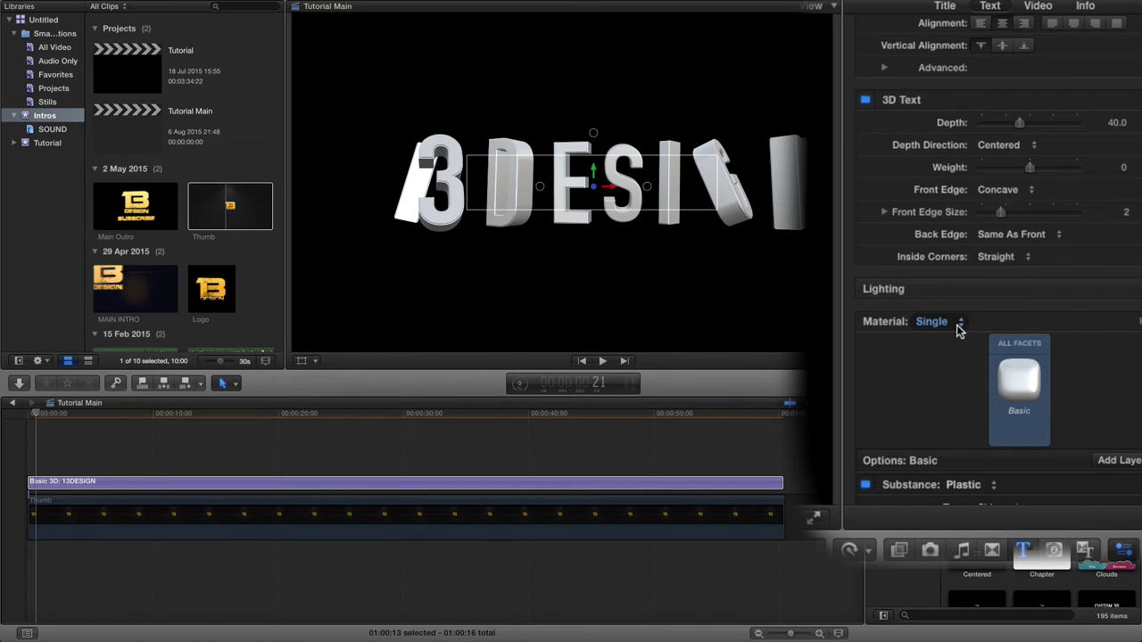
Set the material Substance to Metal and the metal Type to Chrome.
scroll(1109, 376, "down", 5)
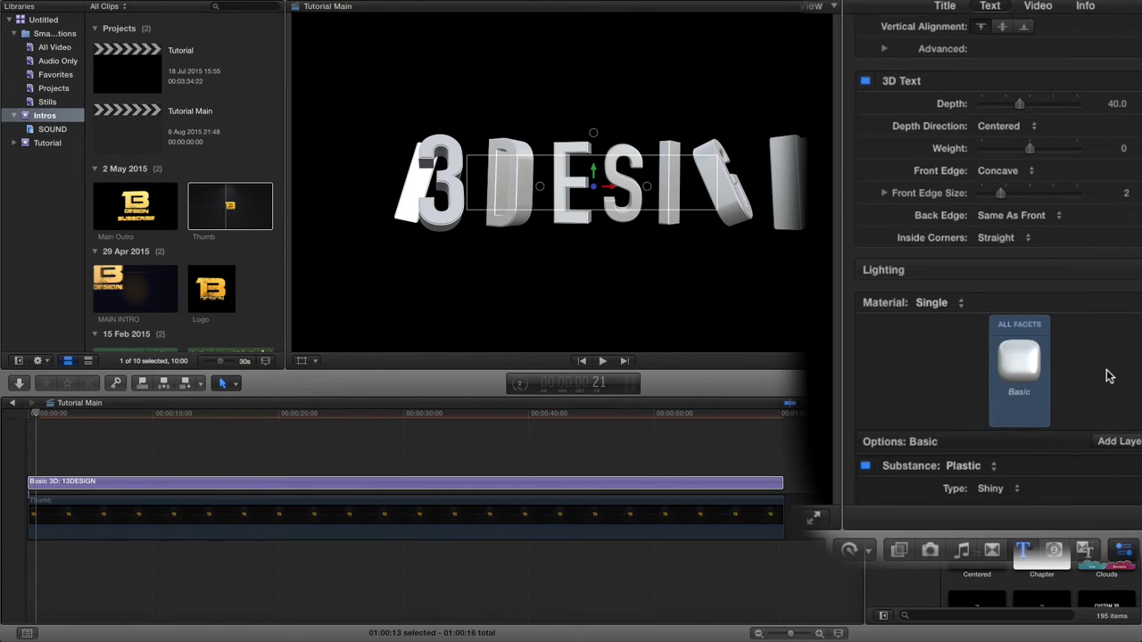
scroll(1109, 377, "down", 4)
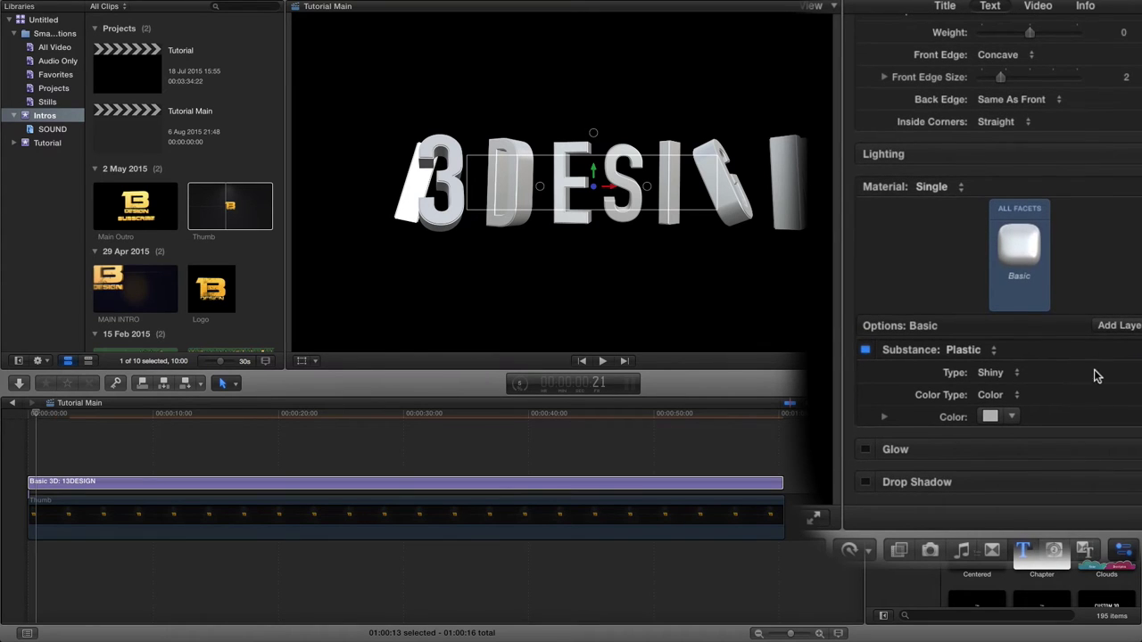
left_click(988, 354)
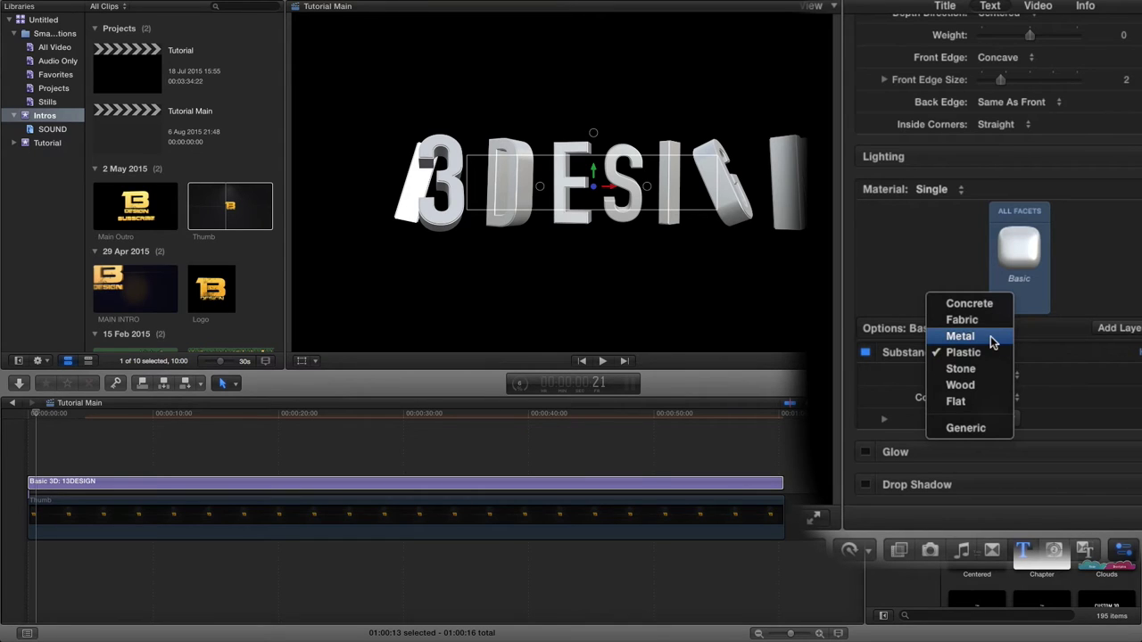
left_click(992, 336)
left_click(992, 349)
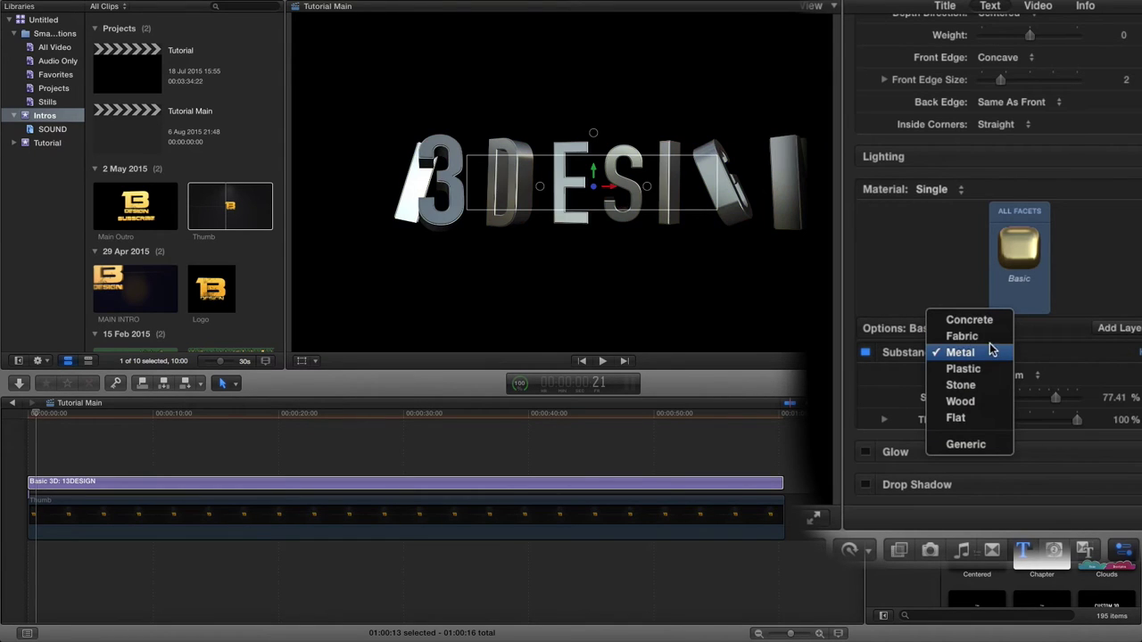
key("Escape")
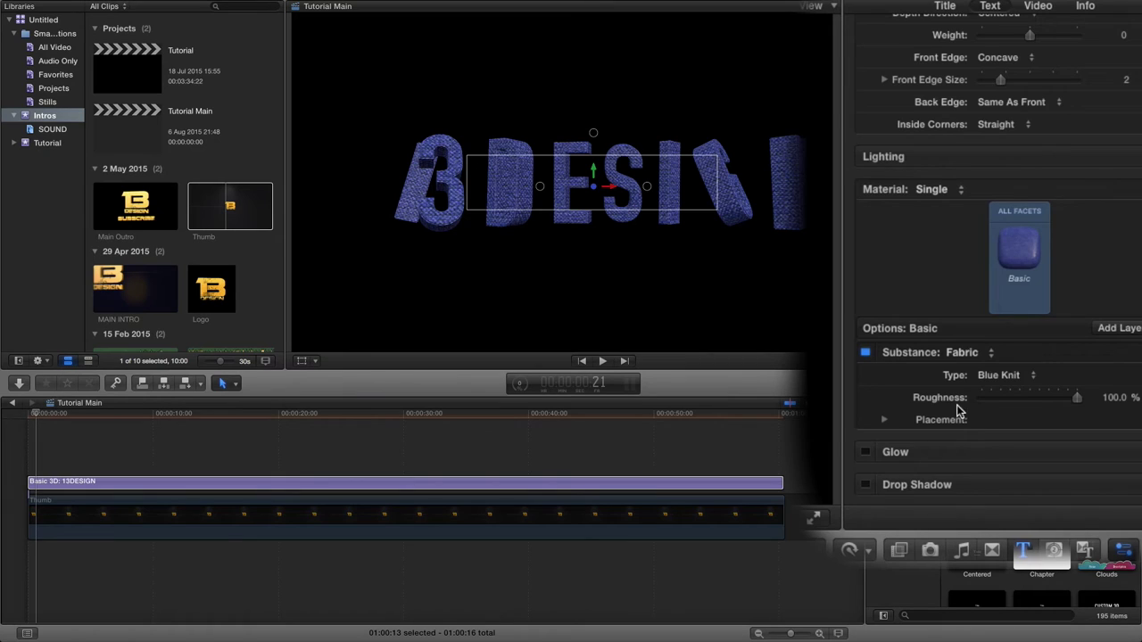
left_click(989, 355)
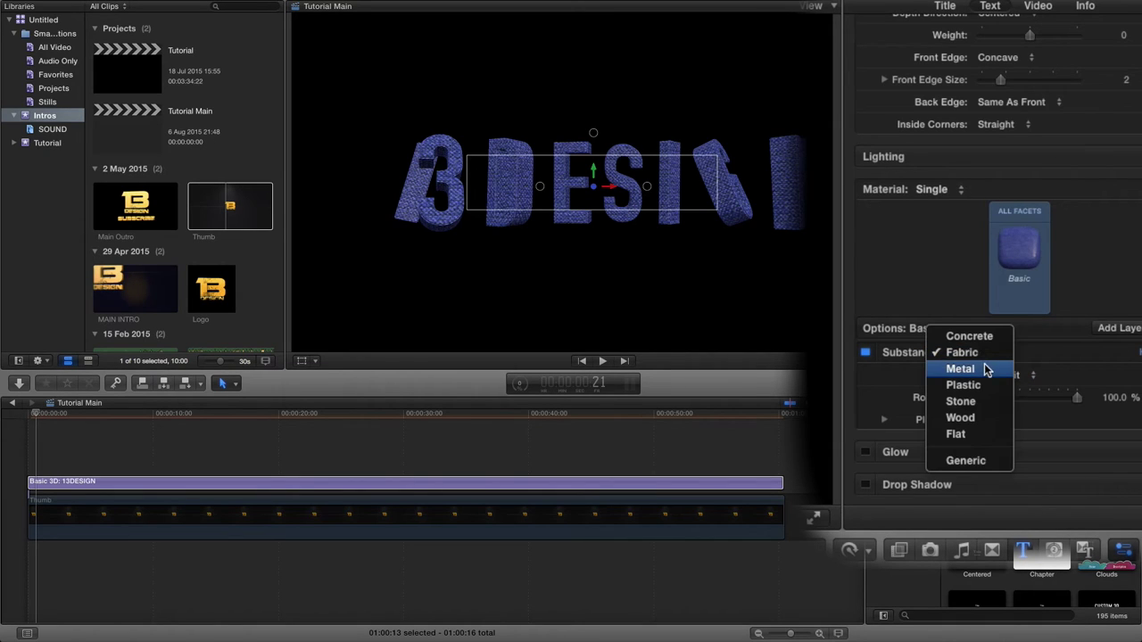
left_click(986, 369)
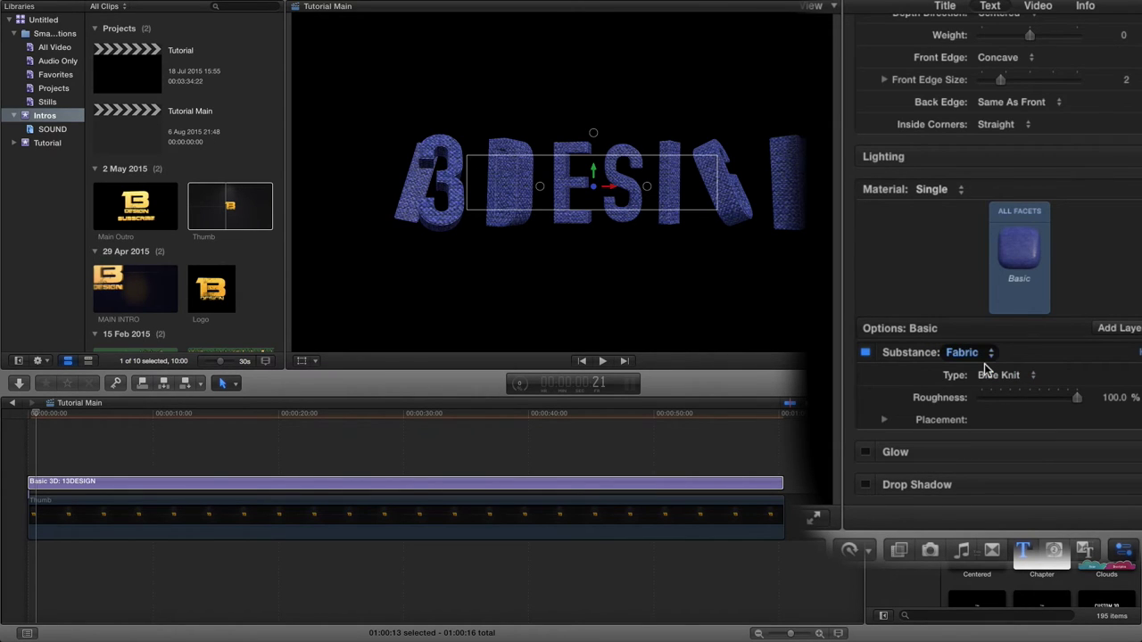
left_click(1037, 378)
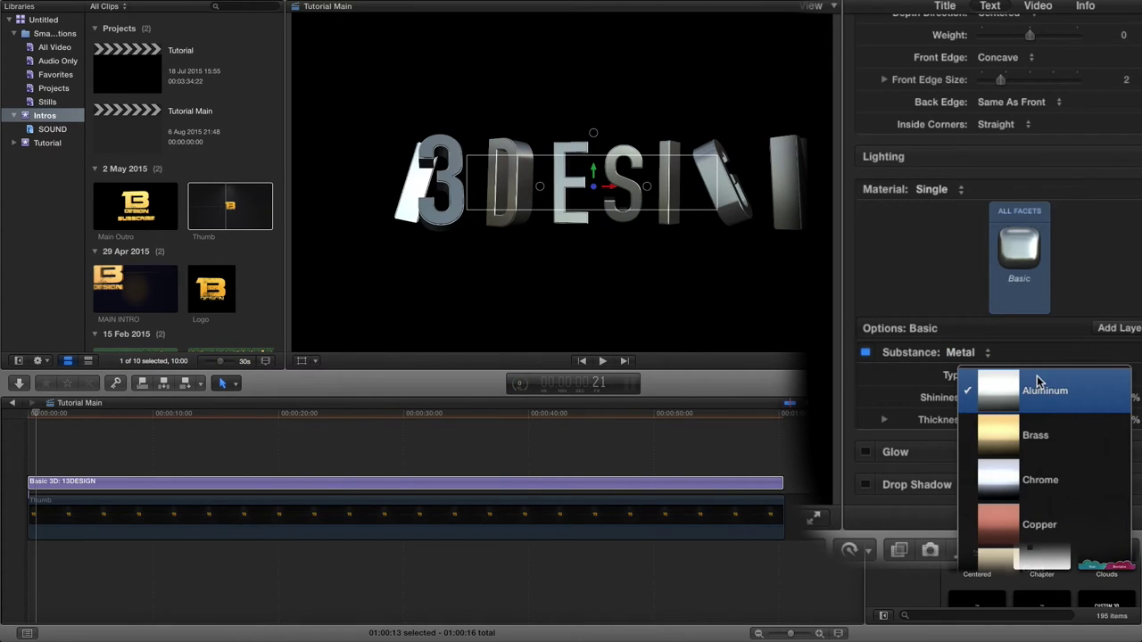
left_click(1031, 482)
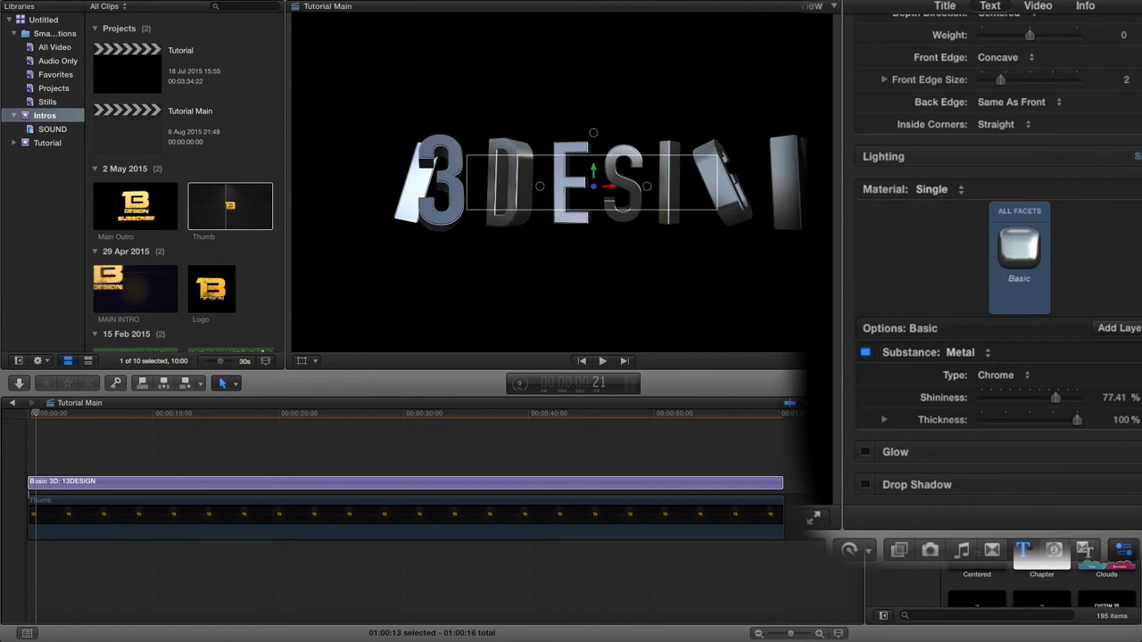
Try lighting styles such as Drama Top Left on the chrome title, settling on Medium Center.
left_click(1136, 157)
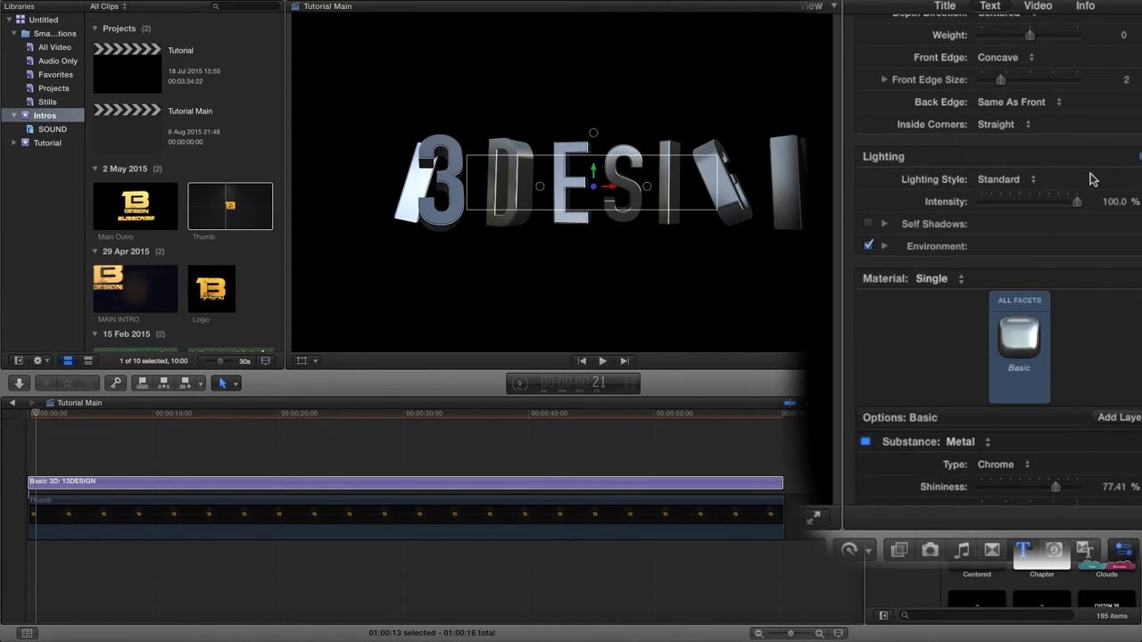
left_click(1035, 180)
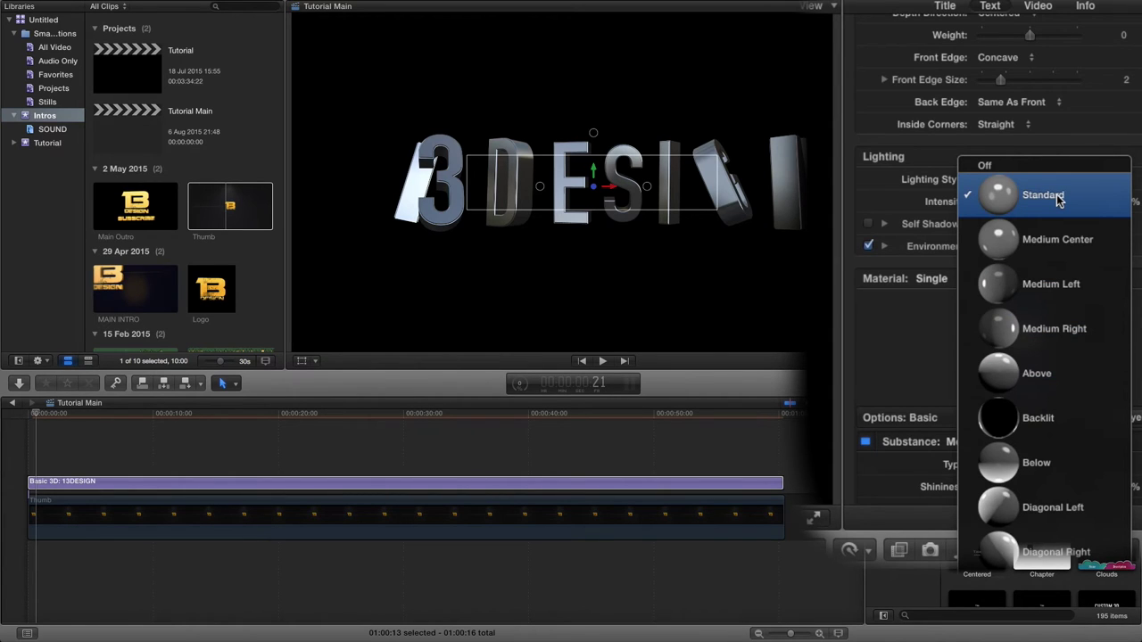
key("Escape")
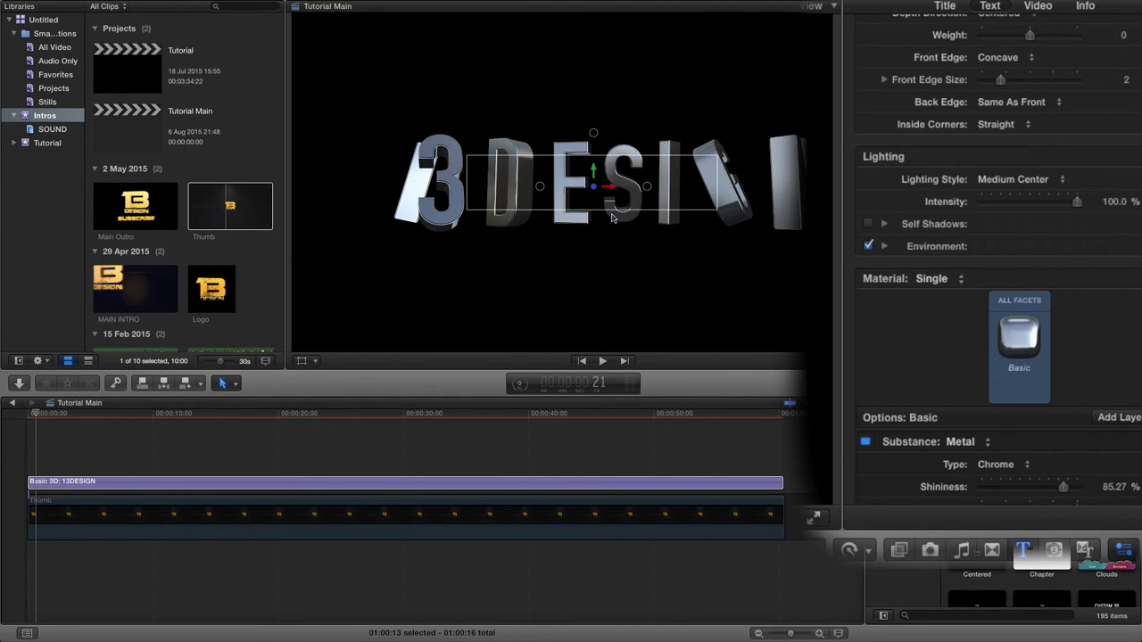
left_click(1055, 182)
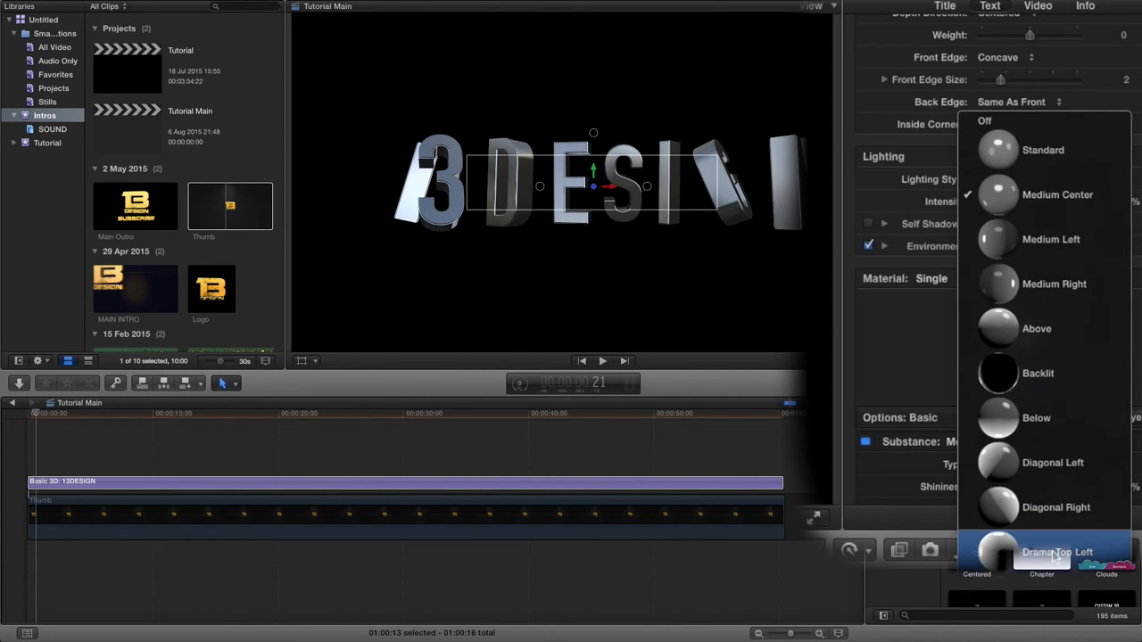
key("Escape")
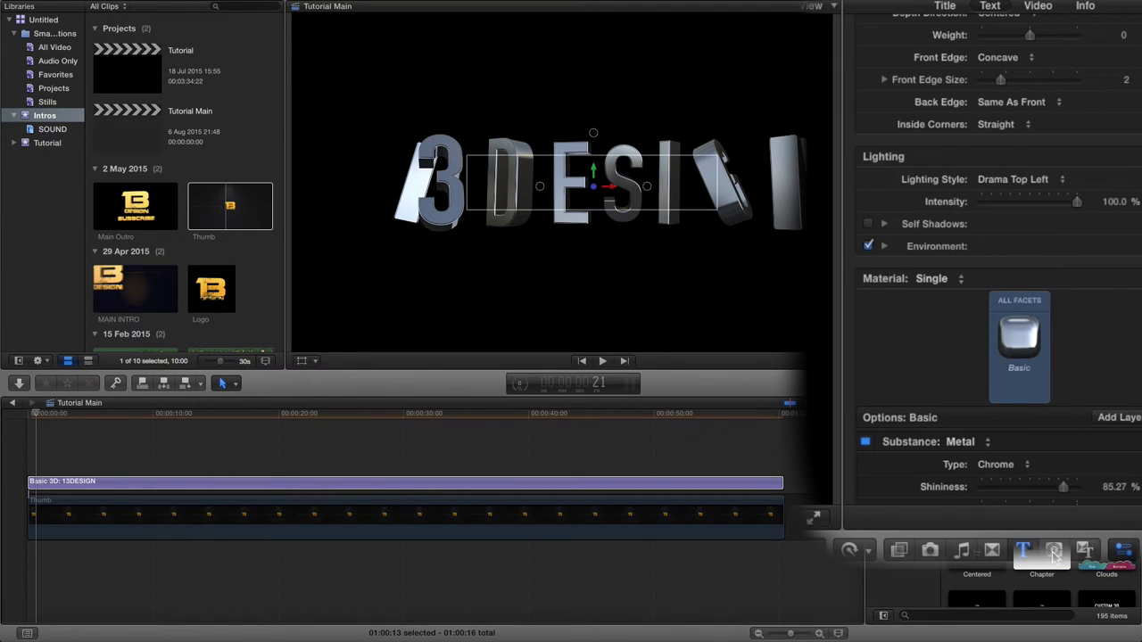
left_click(1051, 181)
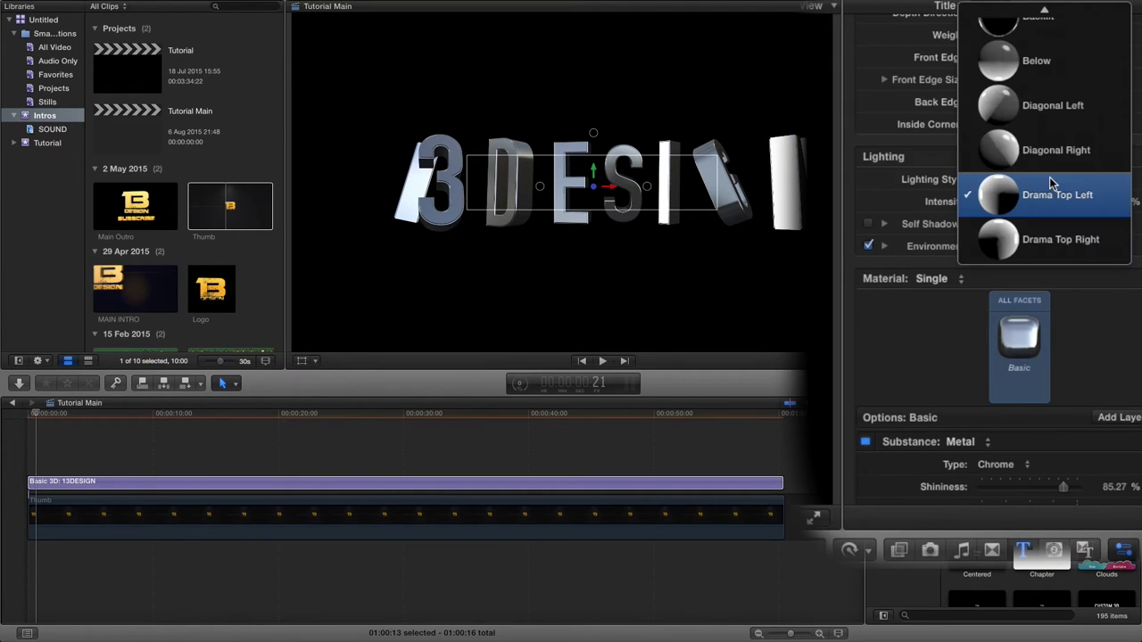
scroll(1042, 167, "up", 3)
scroll(1043, 167, "up", 2)
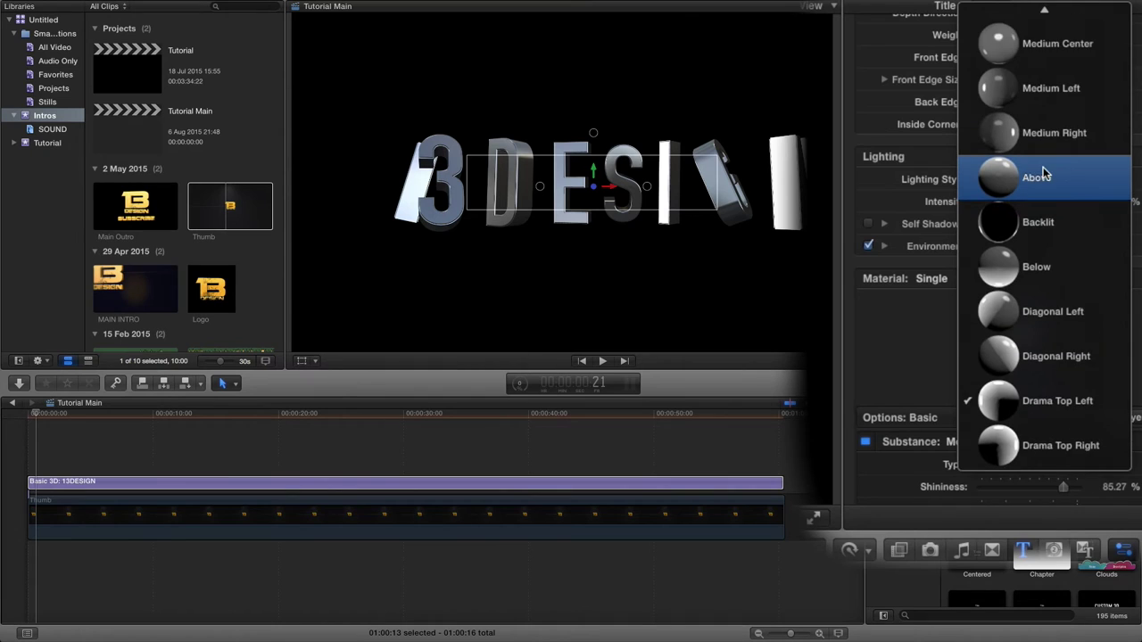
left_click(1020, 90)
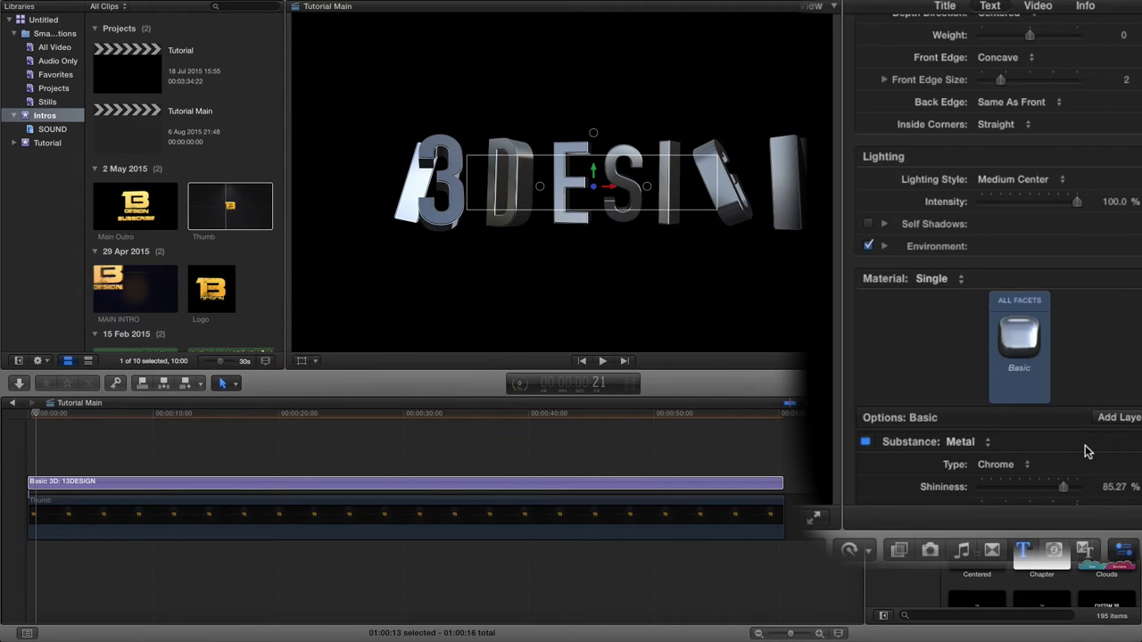
scroll(1085, 445, "down", 3)
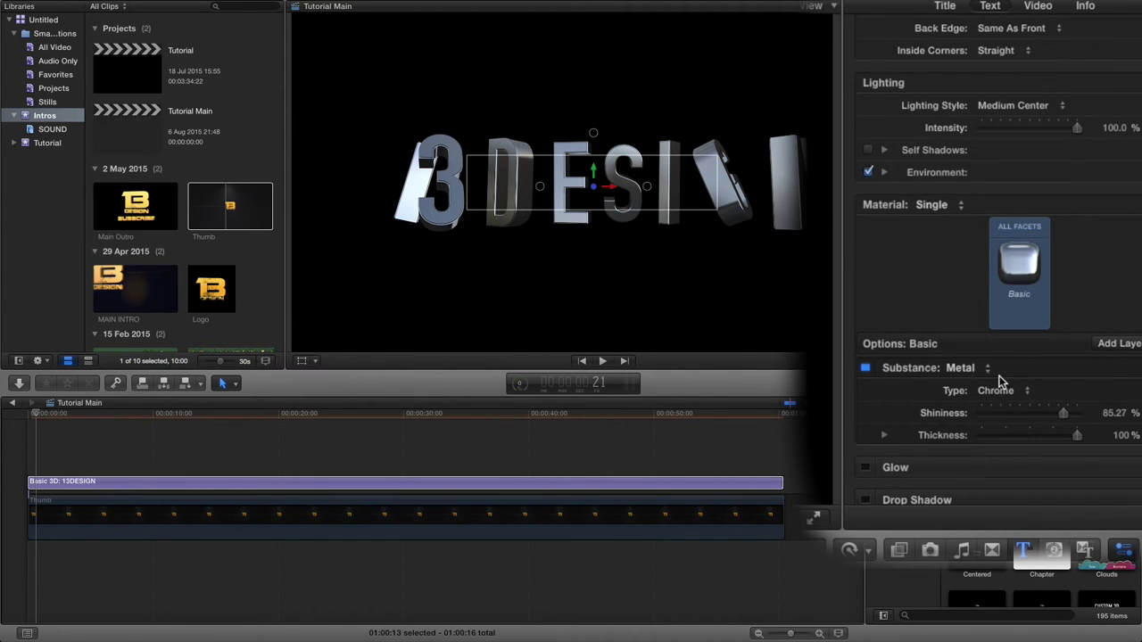
Enter 96 as the chrome material's Shininess, leaving Thickness at 100%.
scroll(1022, 375, "down", 1)
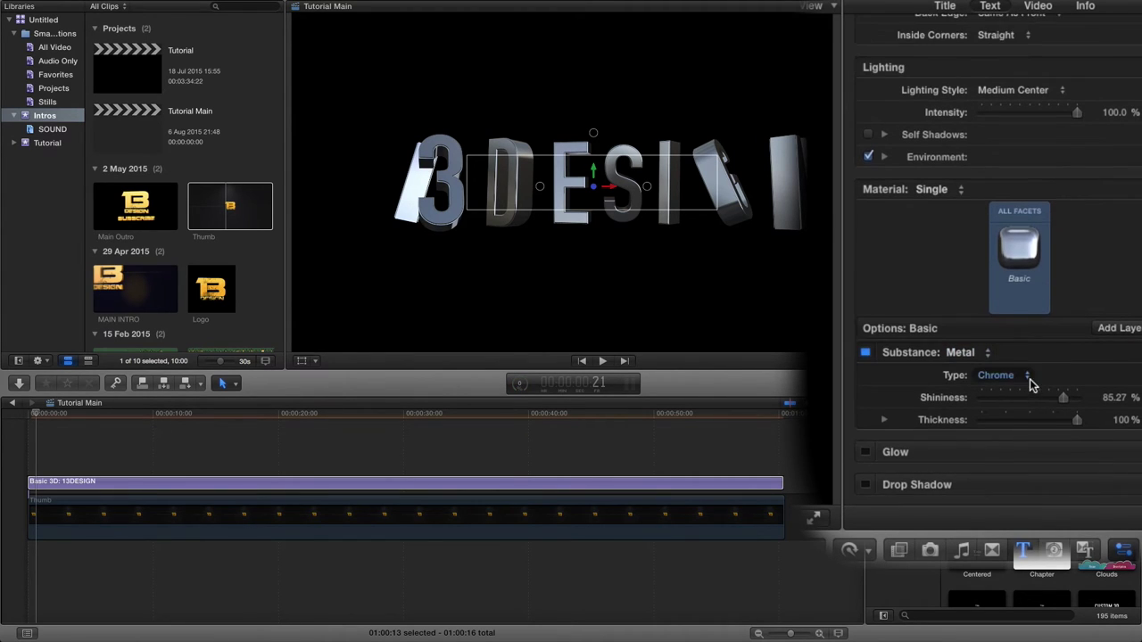
left_click(1111, 398)
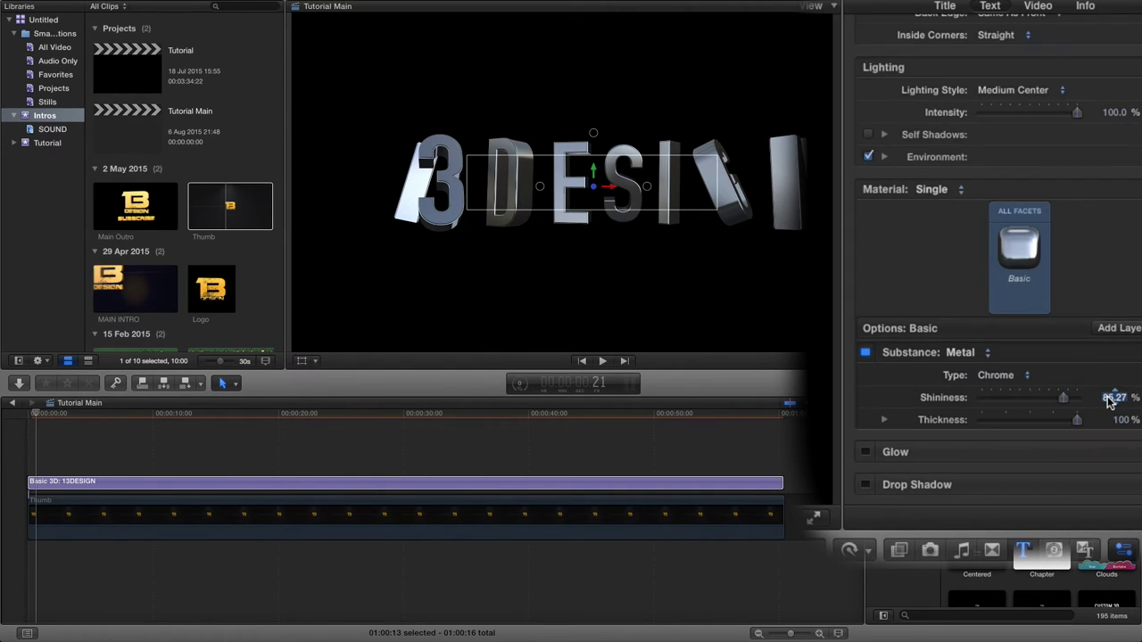
type("96")
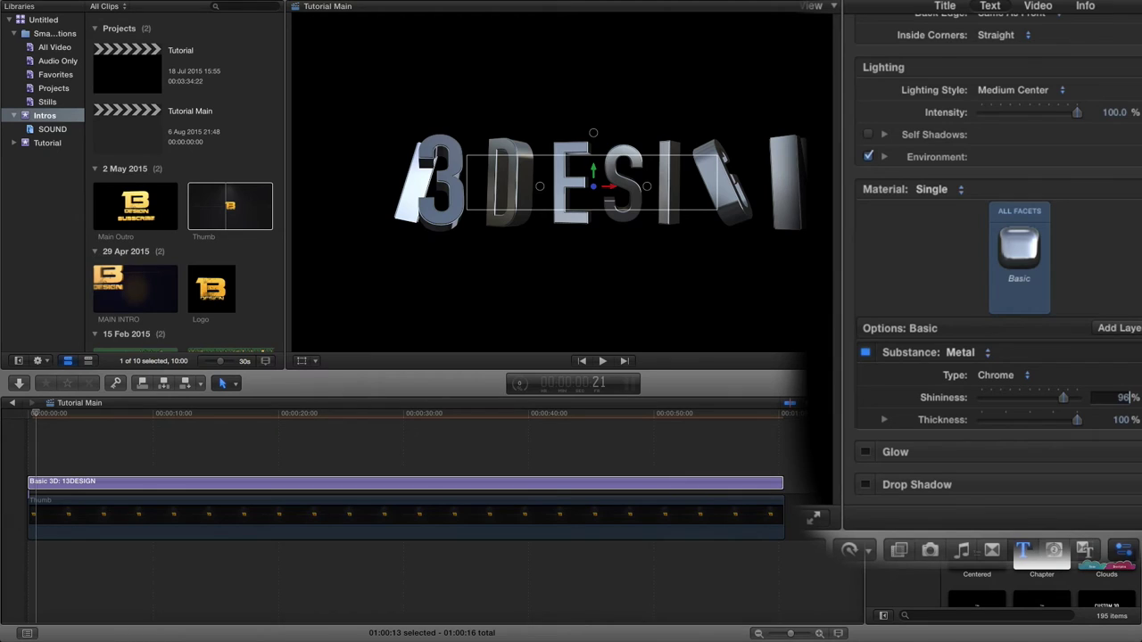
key("Return")
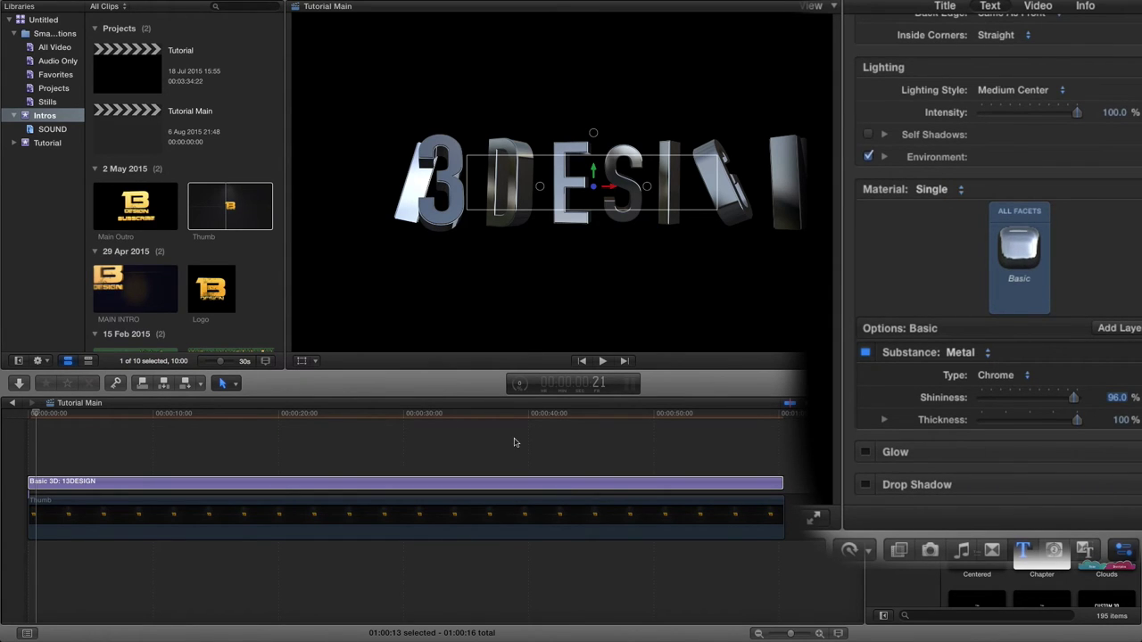
left_click(460, 443)
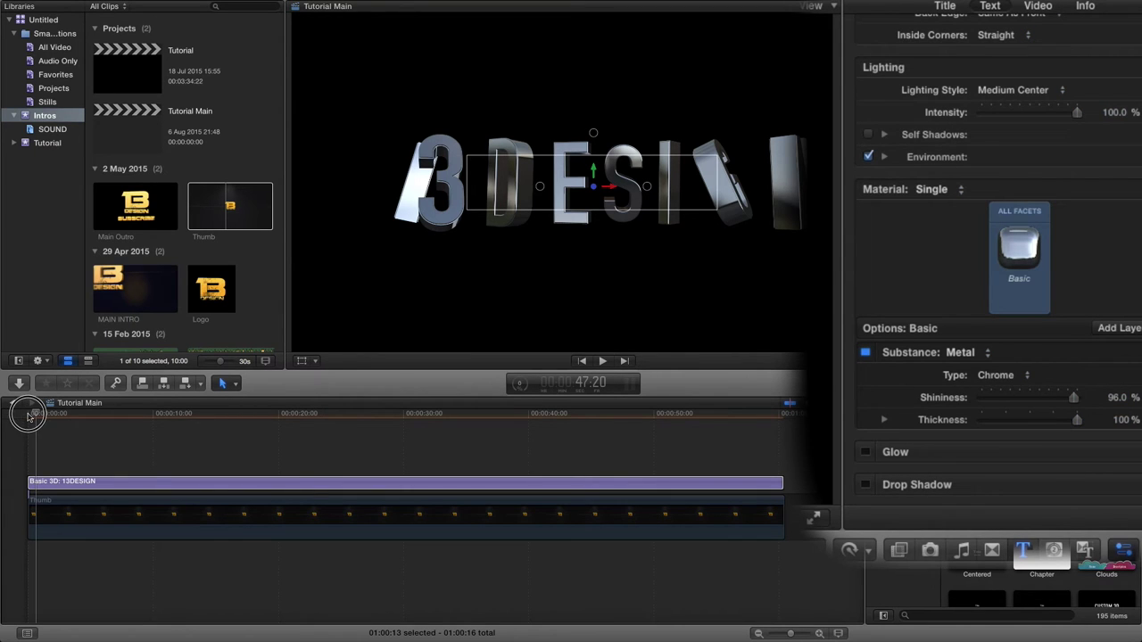
left_click(28, 416)
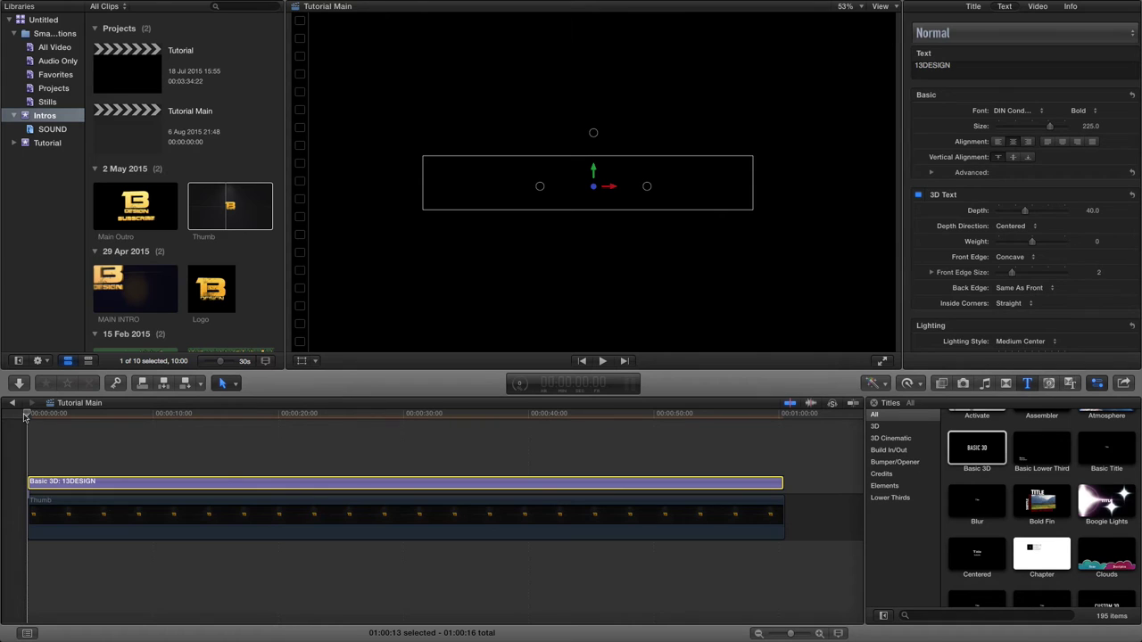
key("space")
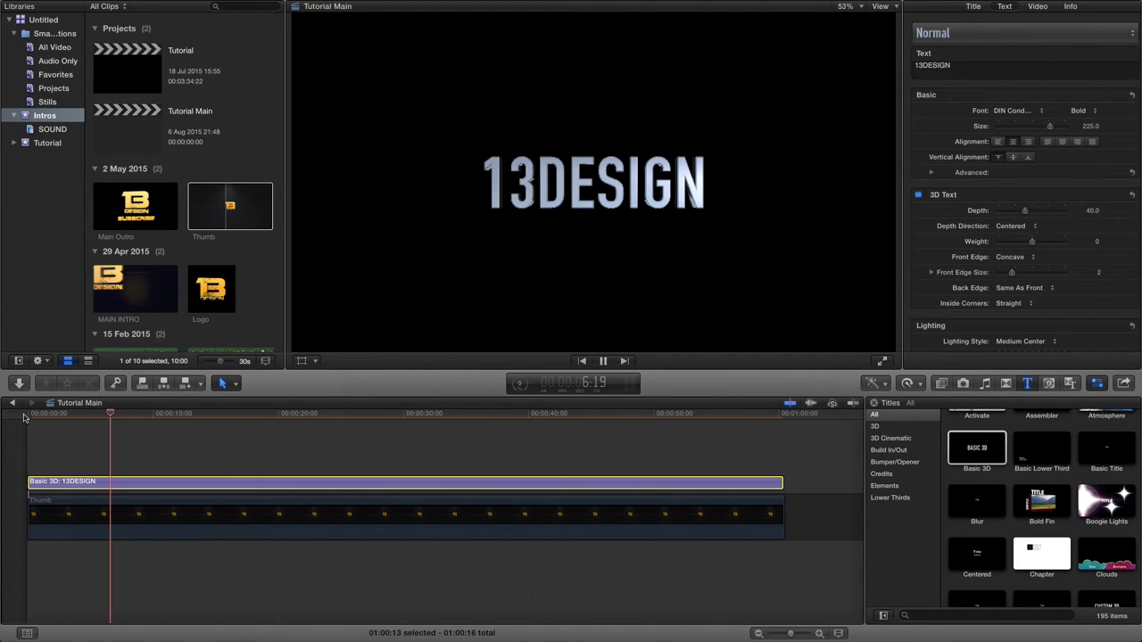
key("space")
left_click(750, 414)
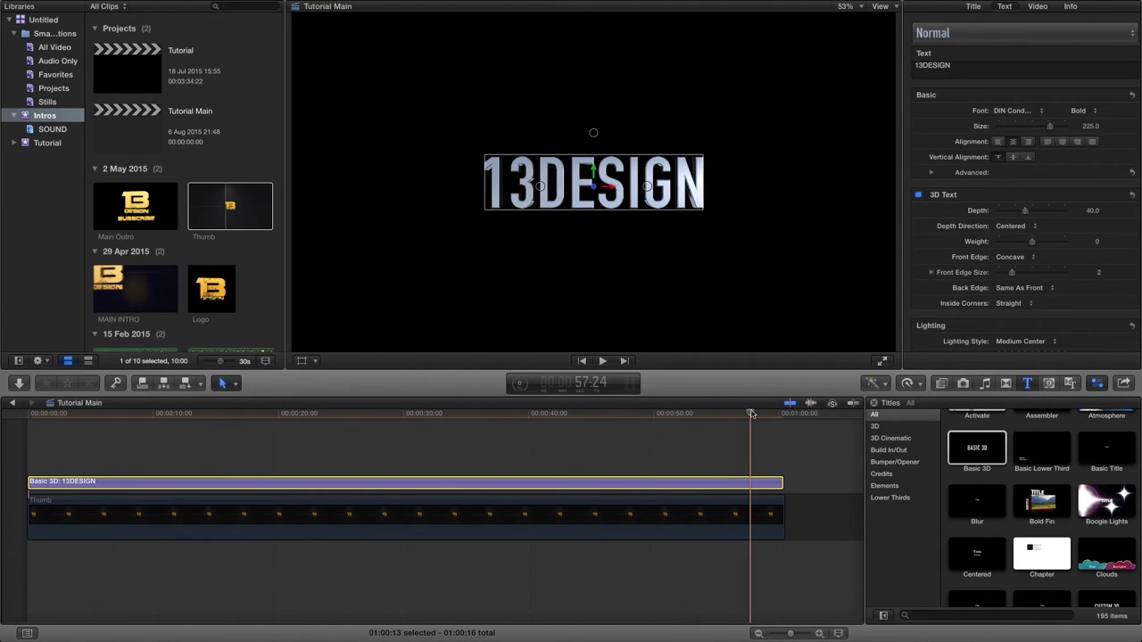
key("space")
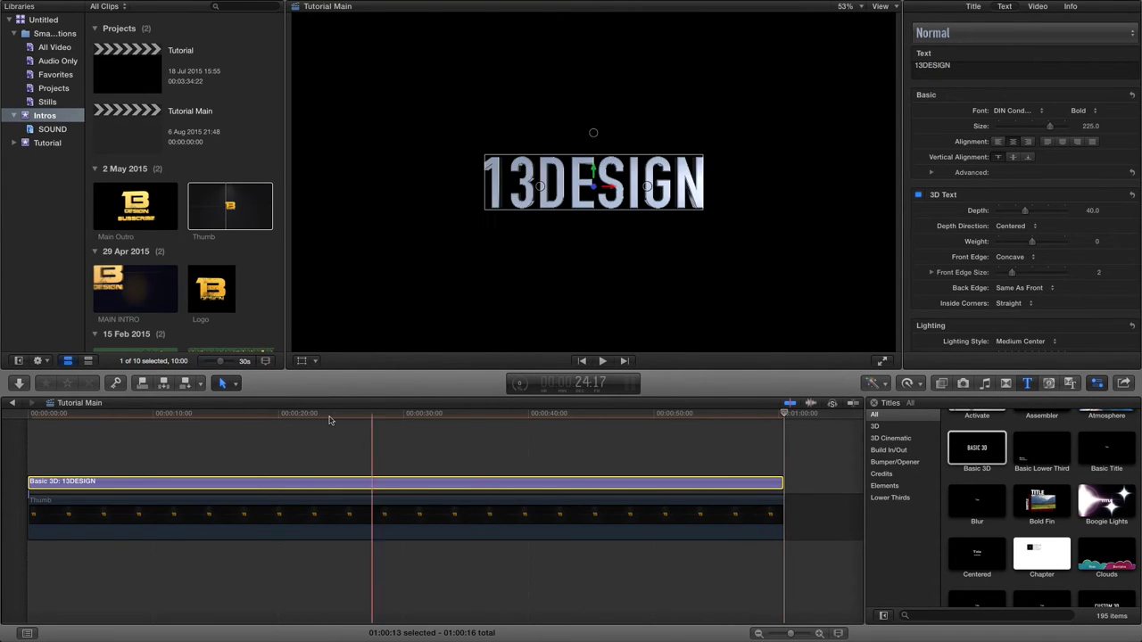
left_click(250, 414)
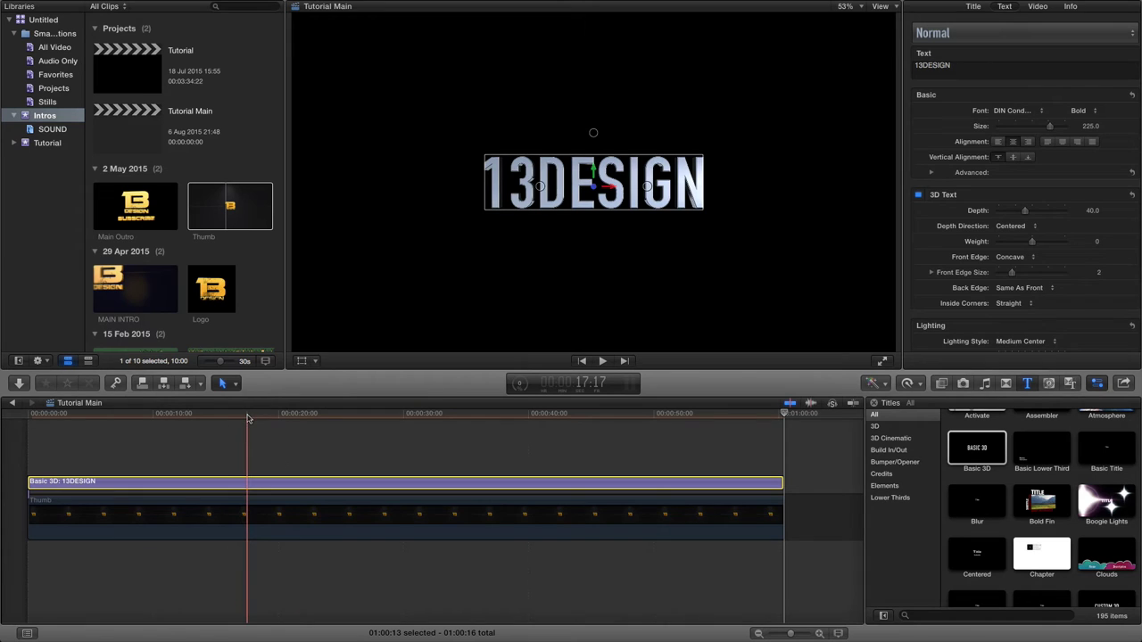
left_click(300, 414)
left_click_drag(299, 414, 91, 421)
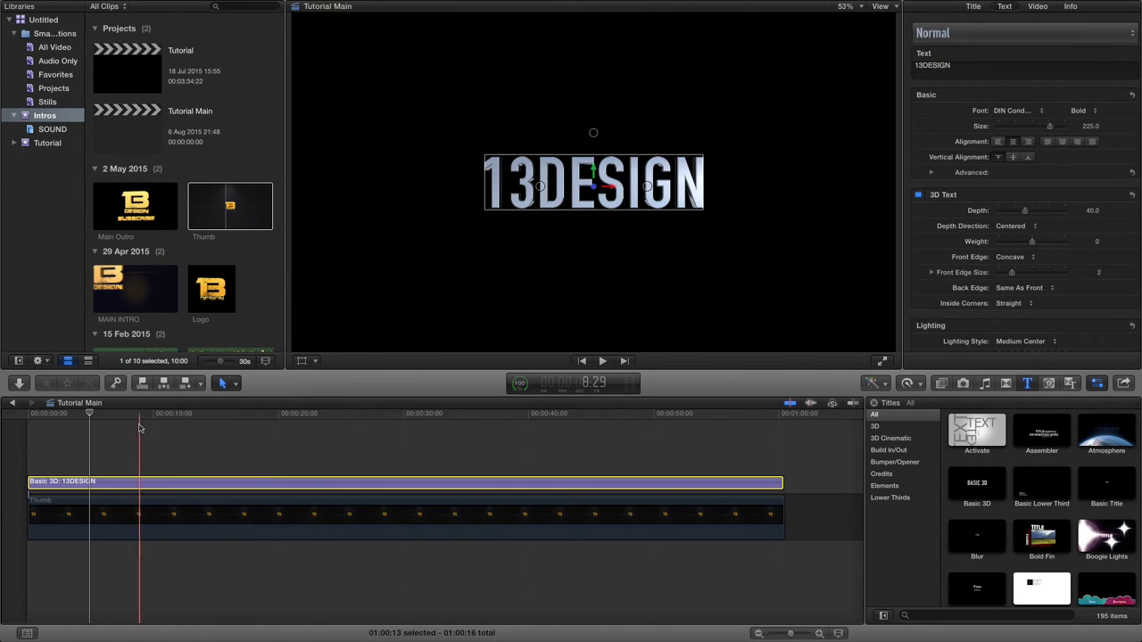
left_click_drag(92, 415, 394, 418)
left_click_drag(309, 429, 279, 432)
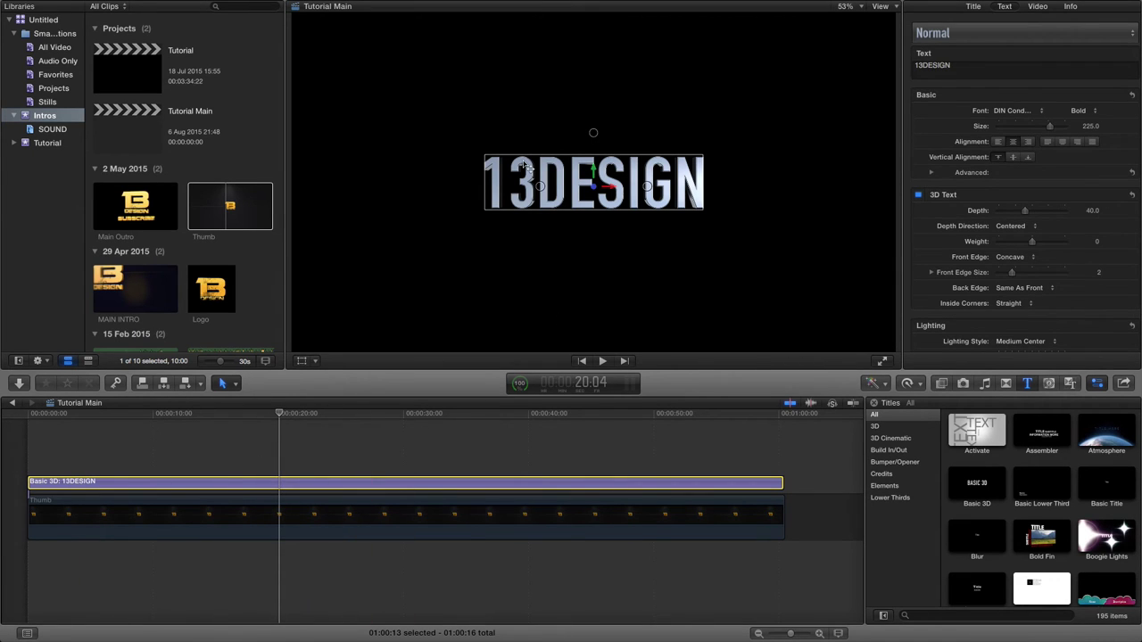
Find Flashing in the video effects browser and drag it onto the Basic 3D: 13DESIGN clip.
left_click(1027, 385)
left_click(1026, 387)
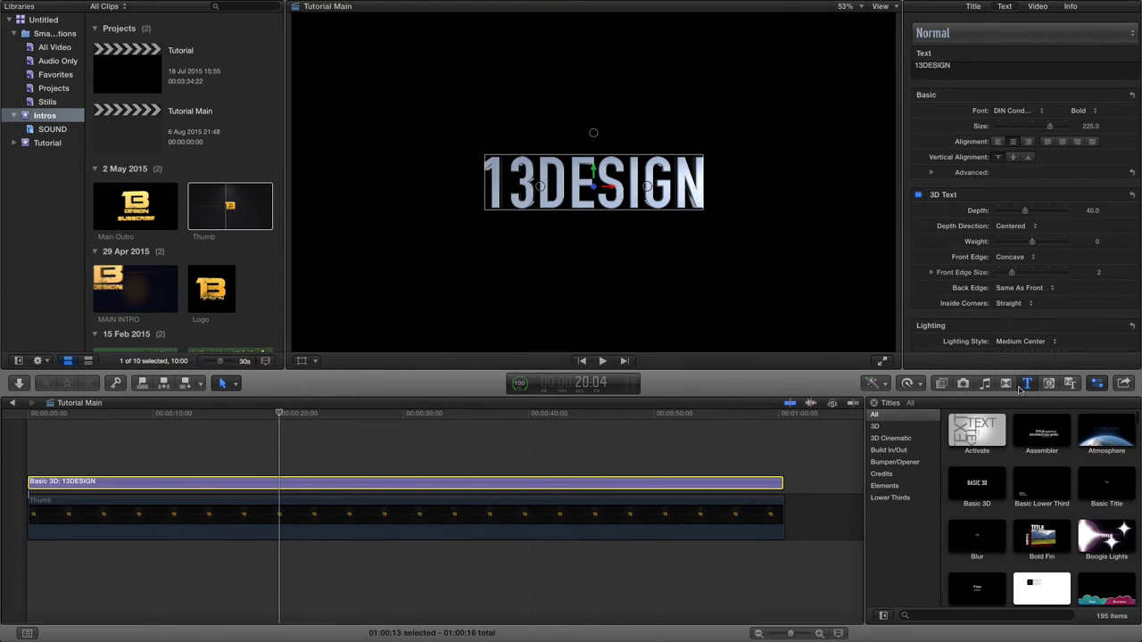
left_click(942, 385)
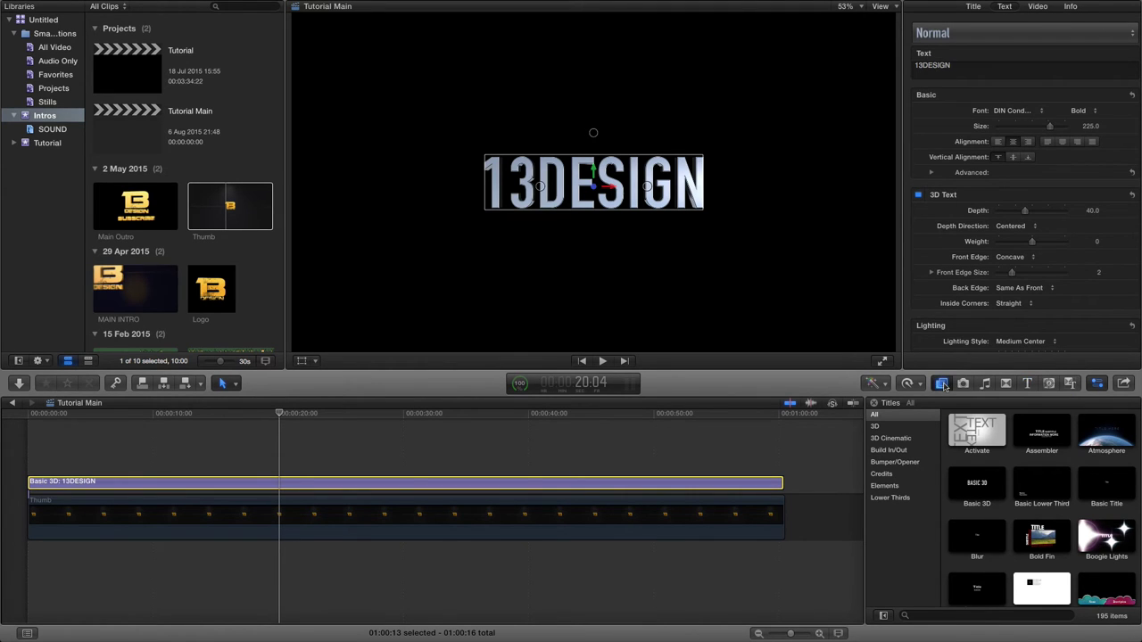
scroll(1077, 534, "down", 2)
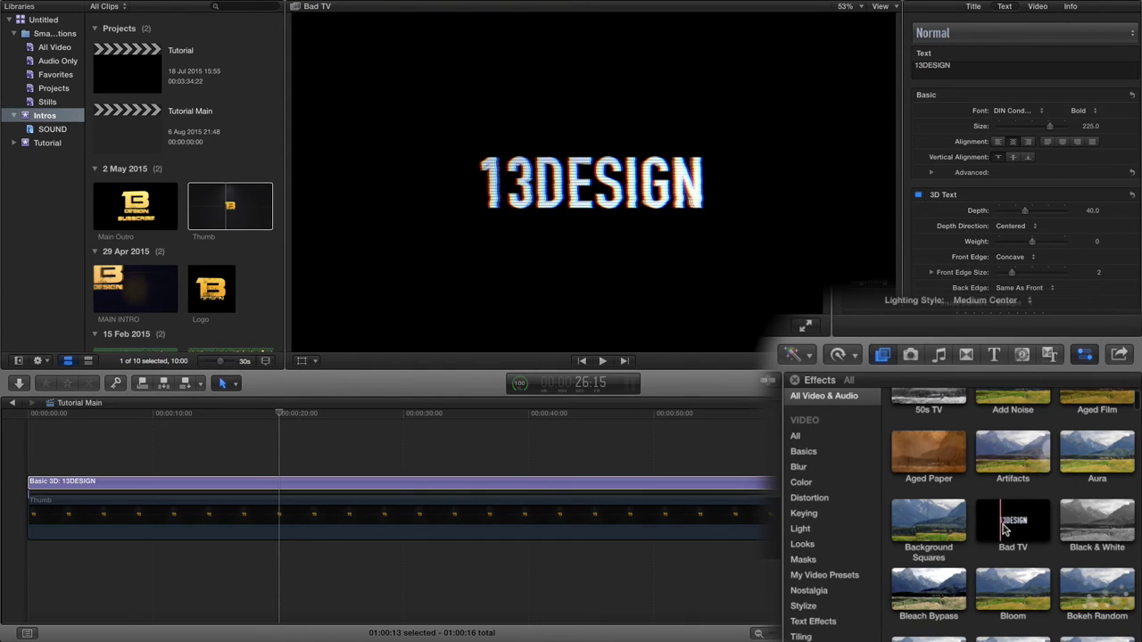
scroll(1004, 530, "down", 5)
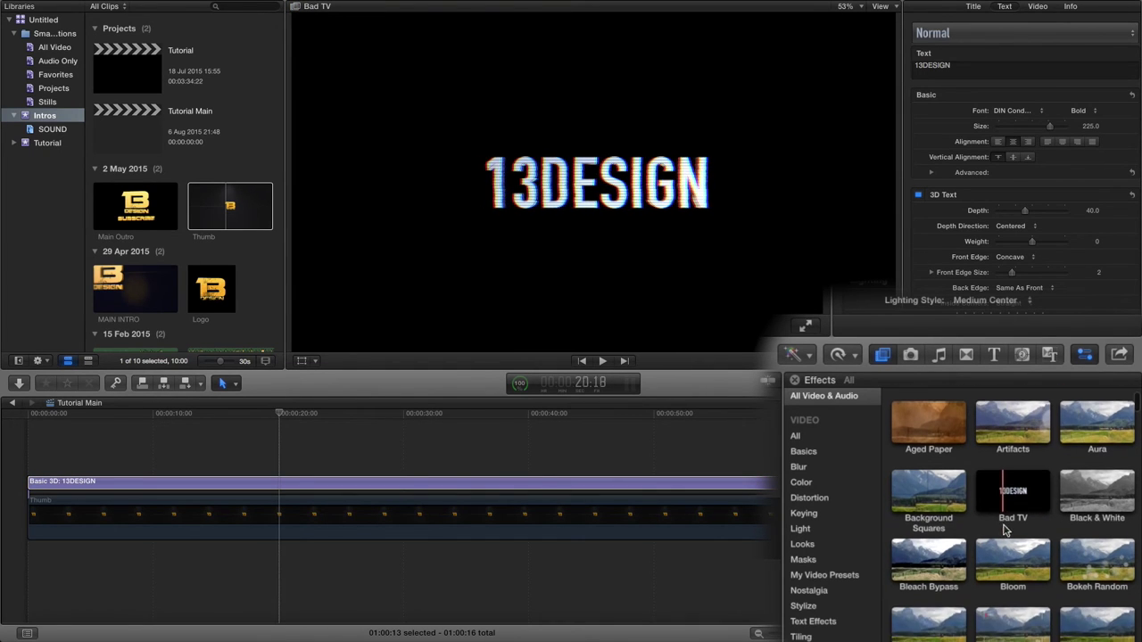
scroll(1003, 530, "down", 5)
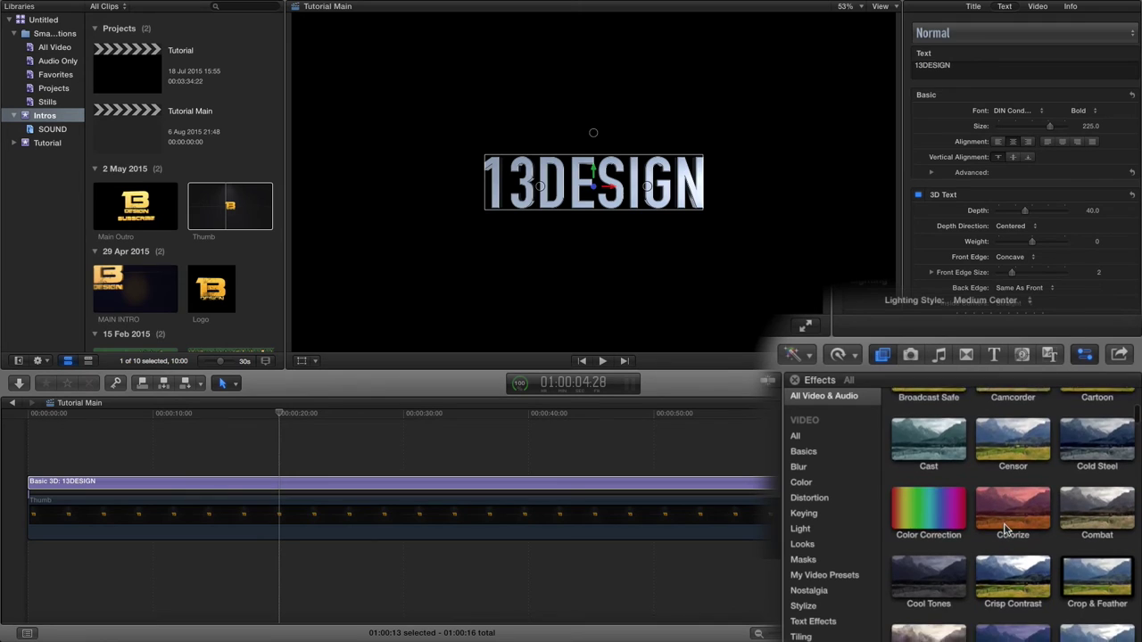
scroll(1006, 530, "down", 3)
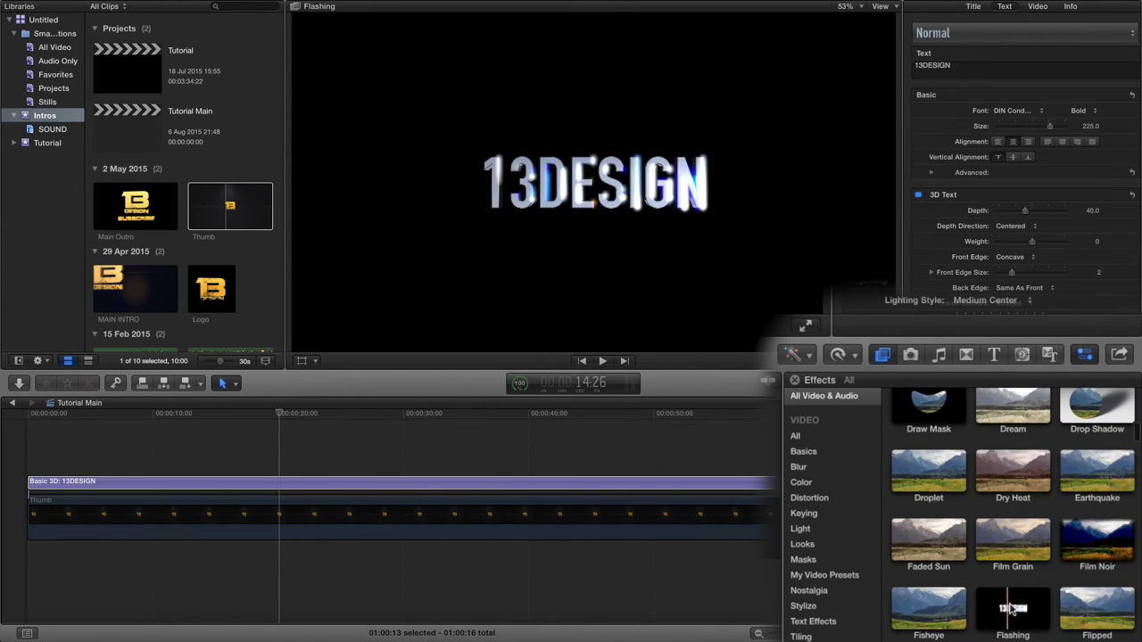
left_click(1009, 610)
left_click_drag(1010, 610, 356, 488)
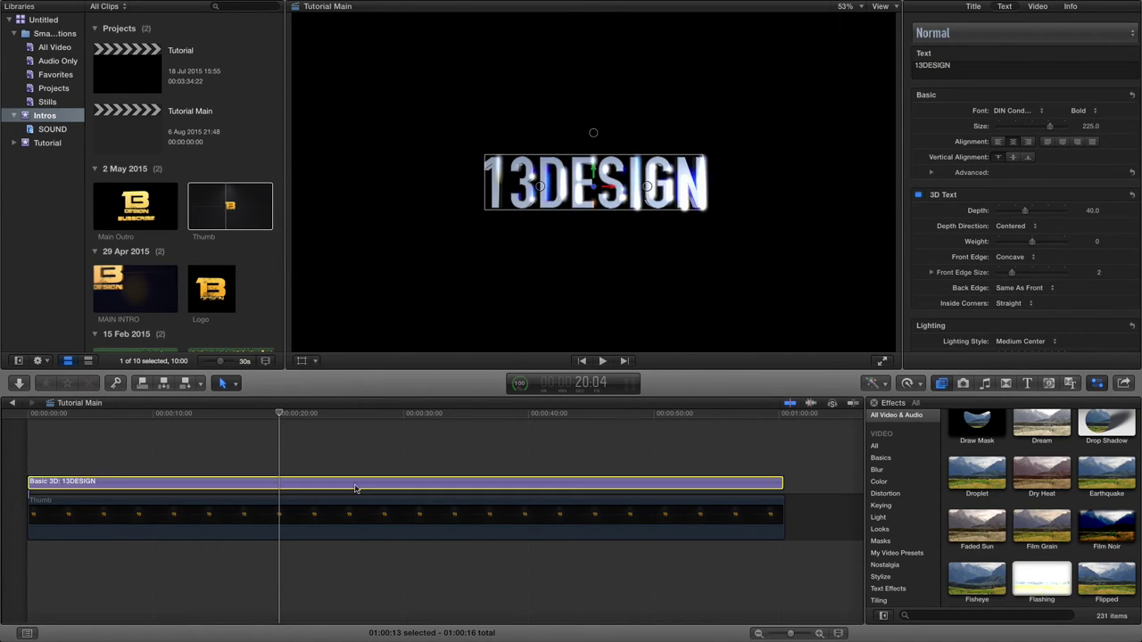
left_click(31, 415)
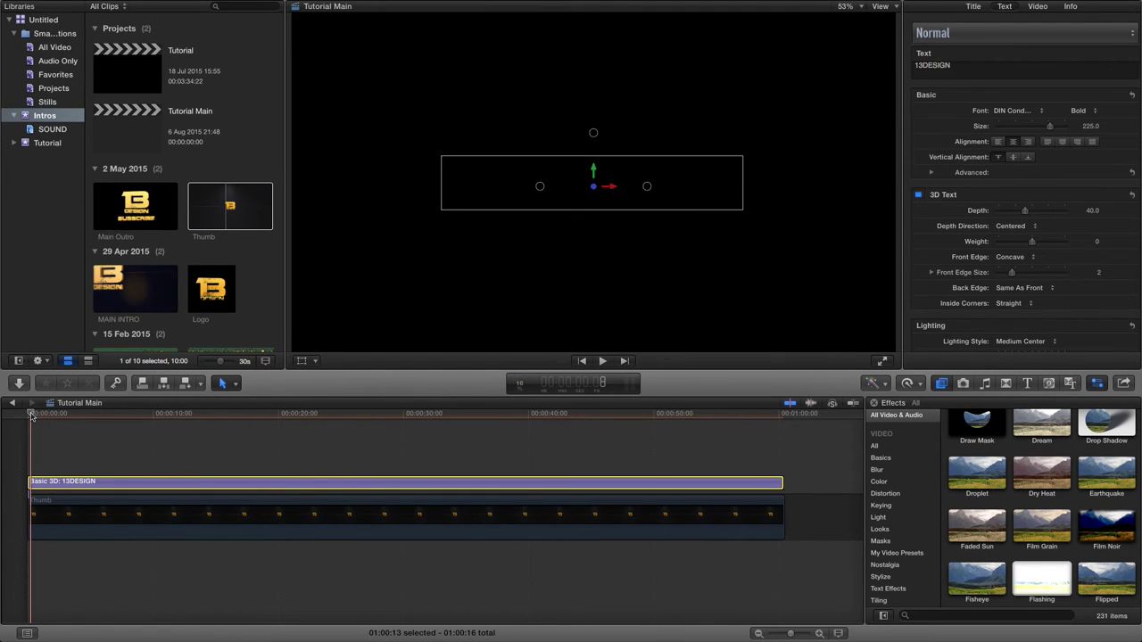
key("space")
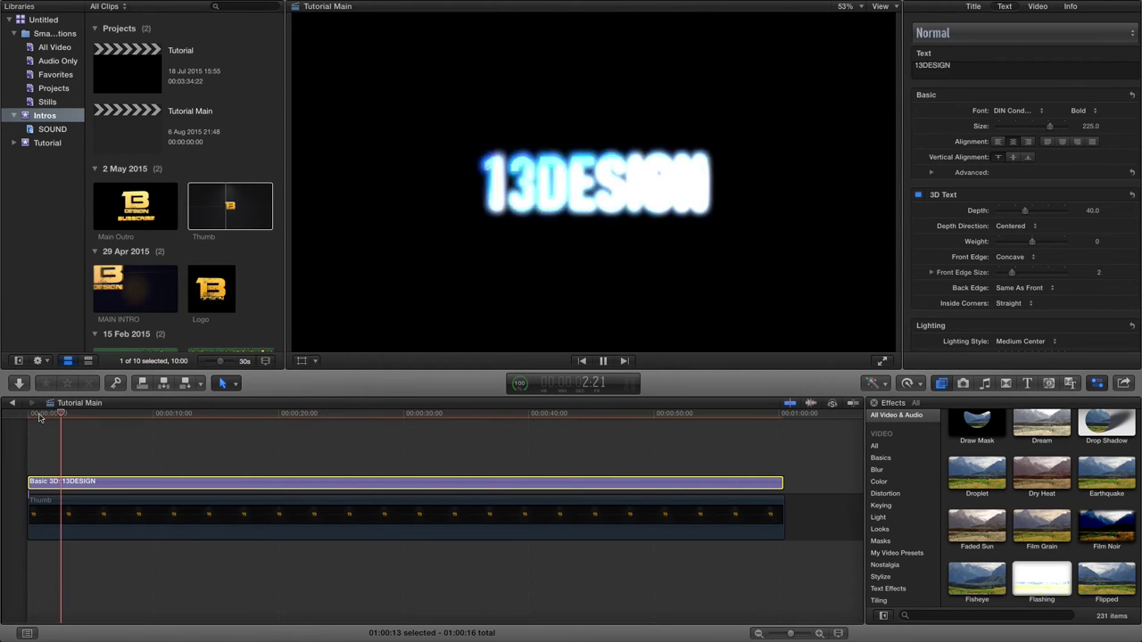
key("space")
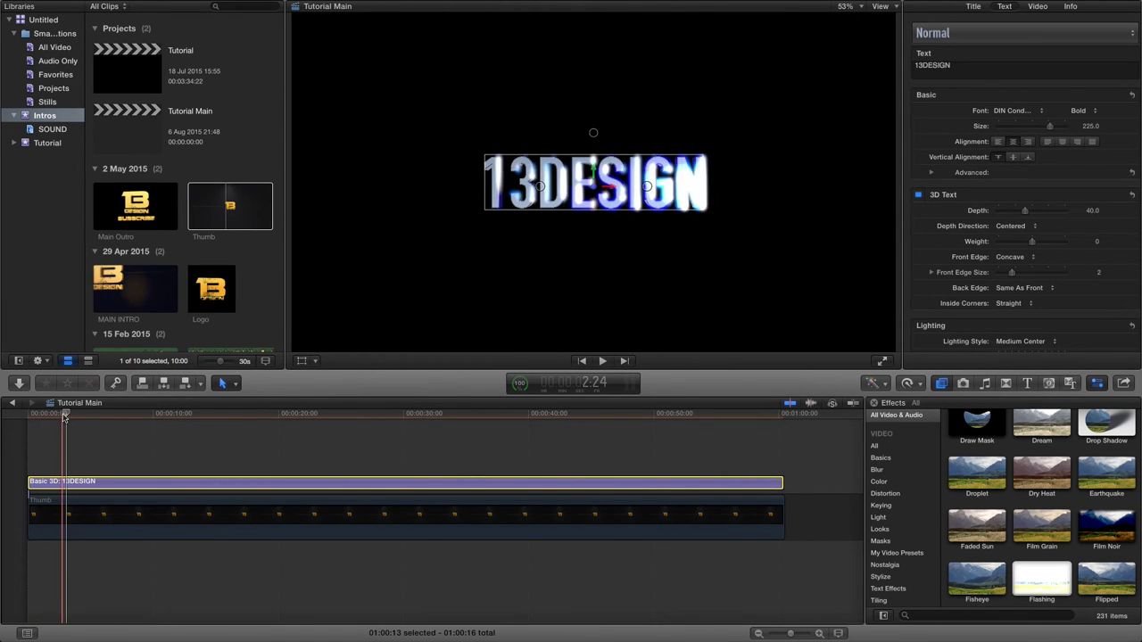
left_click(65, 419)
left_click_drag(65, 419, 34, 419)
left_click_drag(32, 419, 55, 422)
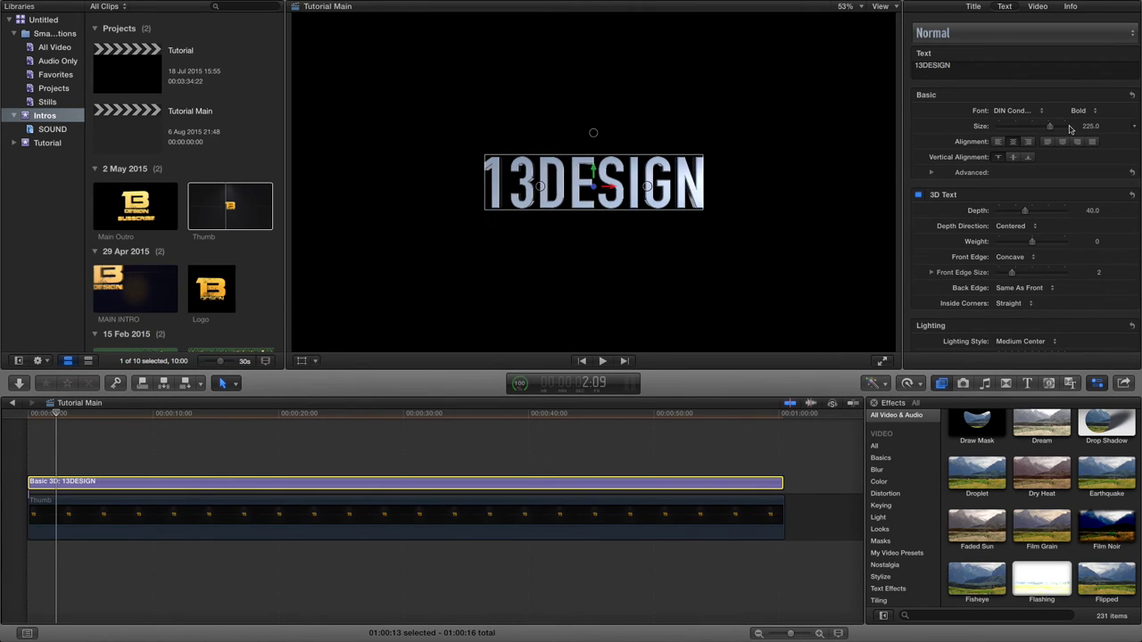
scroll(1065, 201, "down", 5)
scroll(1062, 179, "up", 5)
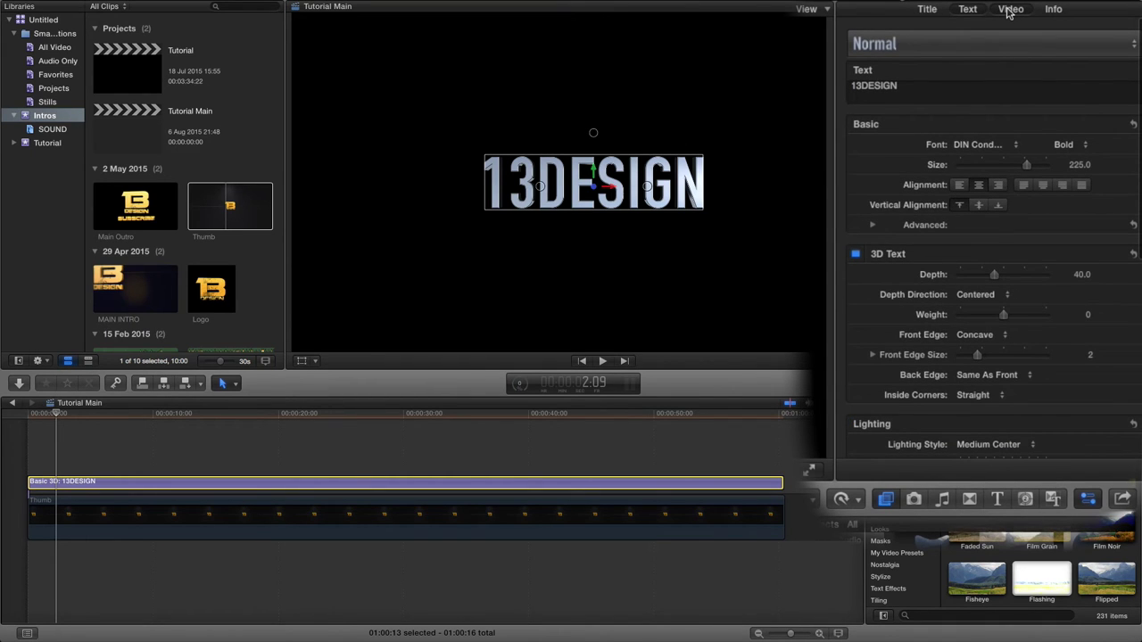
Toggle the title's Flashing effect off and on, then lower its intensity below 100 and replay.
left_click(1010, 9)
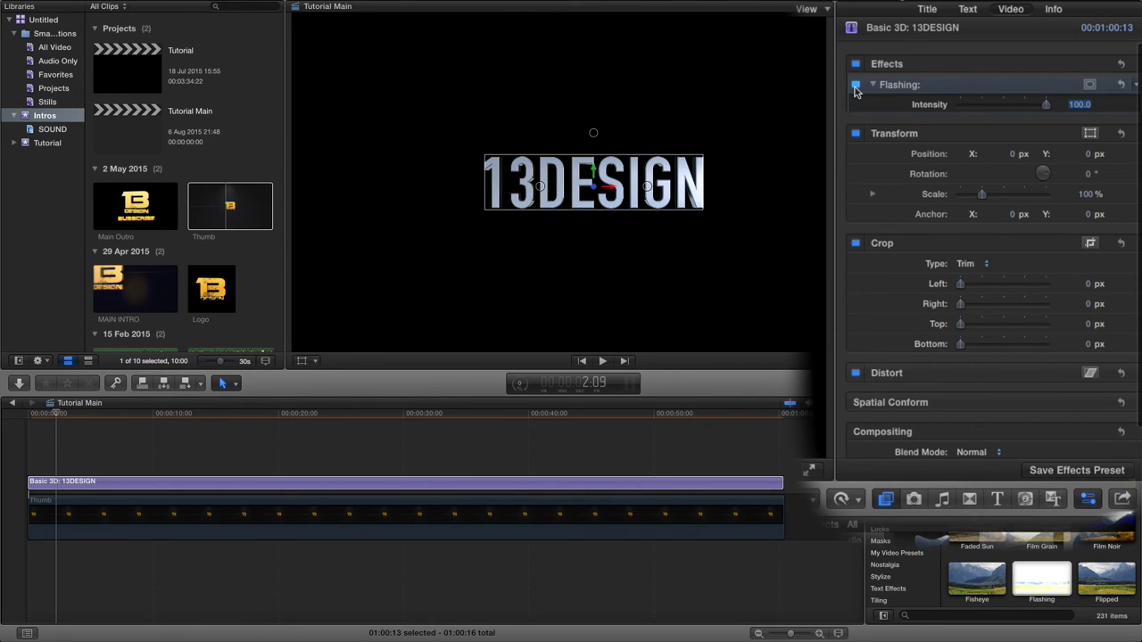
left_click(855, 86)
left_click(854, 86)
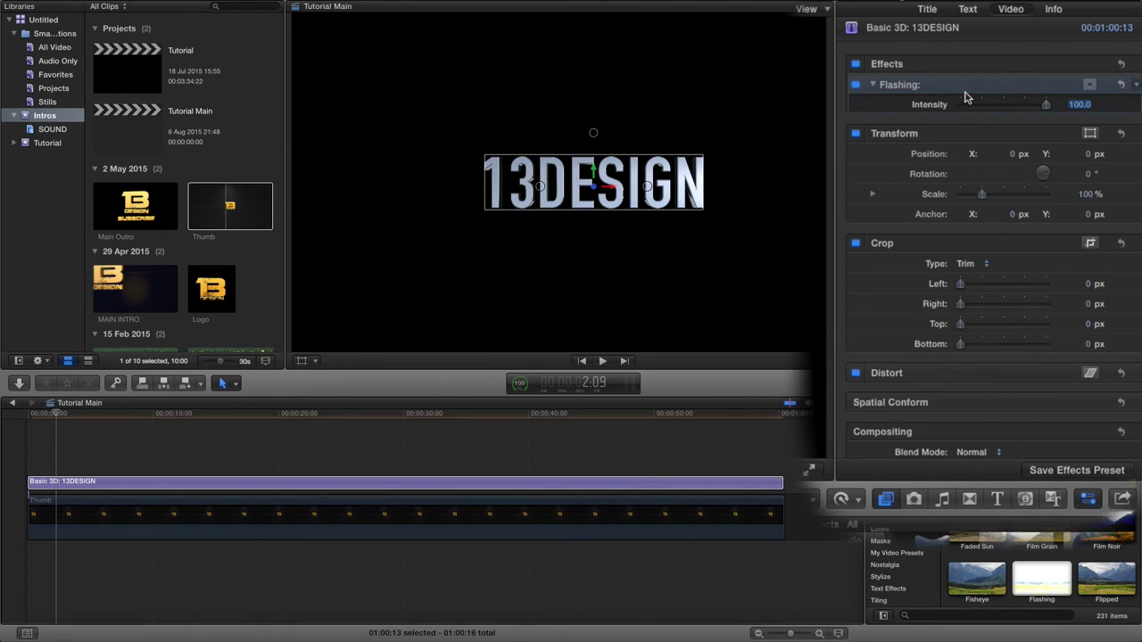
left_click_drag(1046, 105, 1006, 112)
left_click(30, 415)
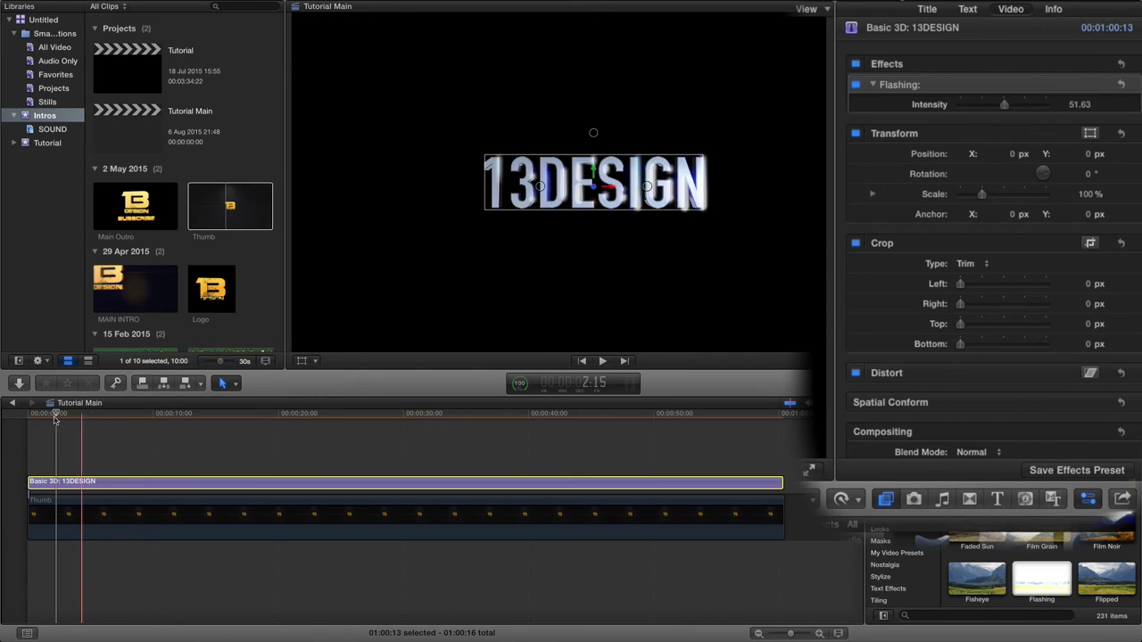
key("space")
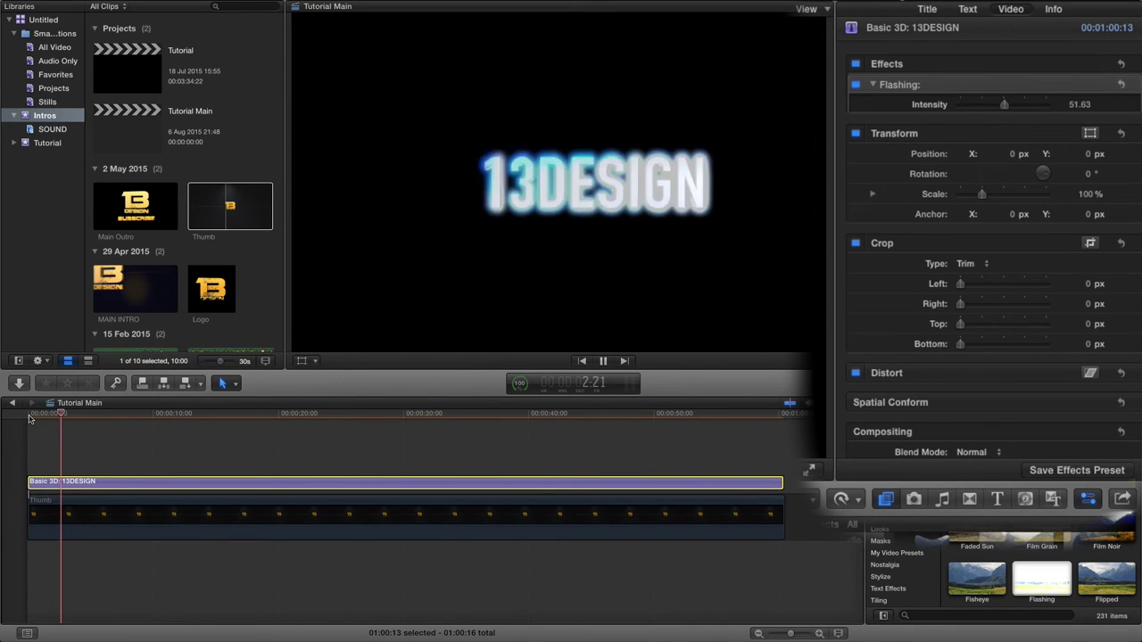
key("space")
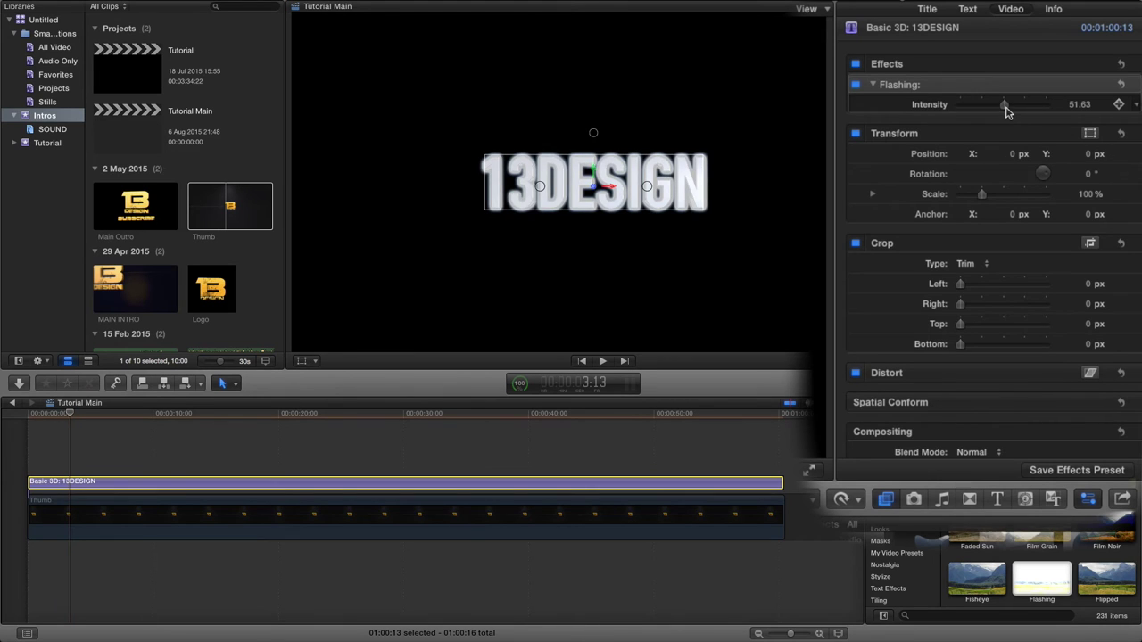
Lower the Flashing intensity further to 26.3, then 10.74, replaying to review.
left_click_drag(1006, 107, 982, 106)
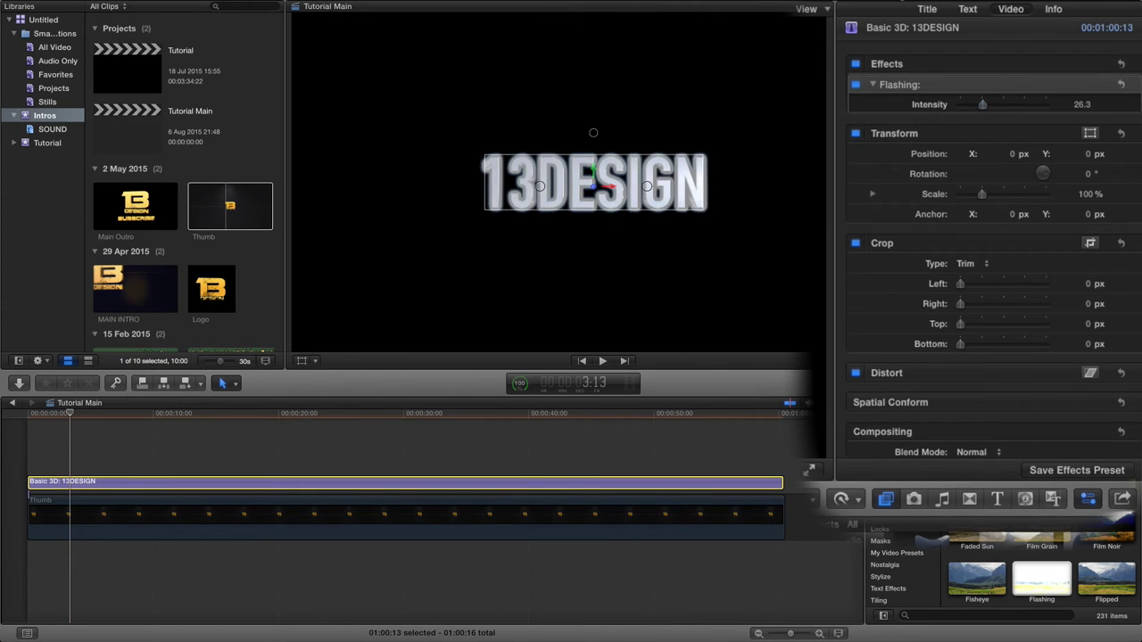
left_click(31, 417)
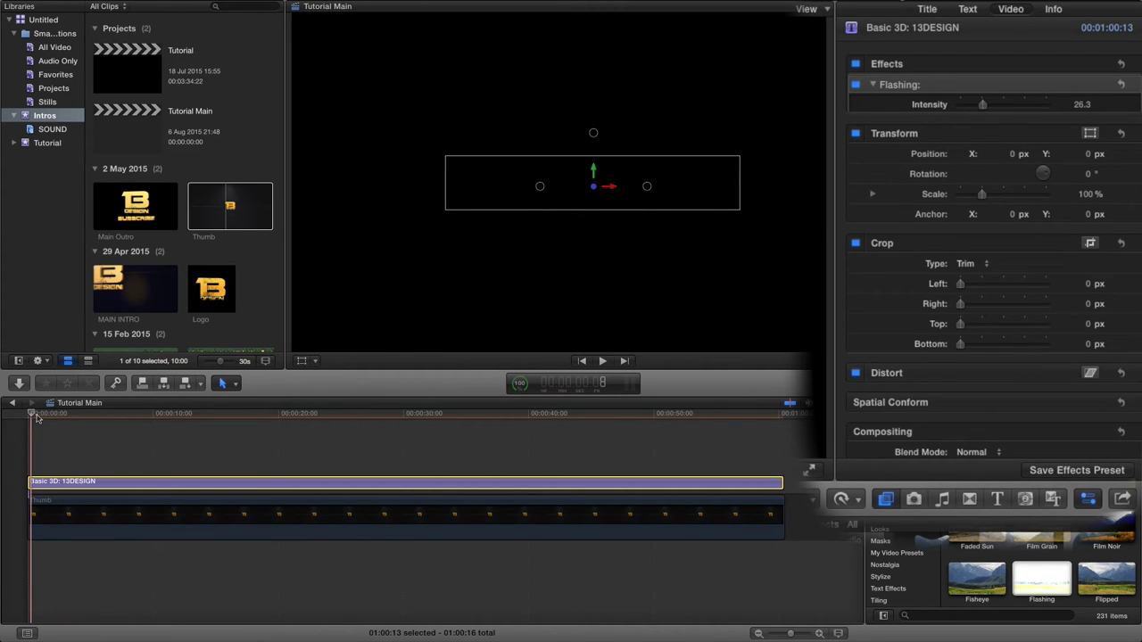
key("space")
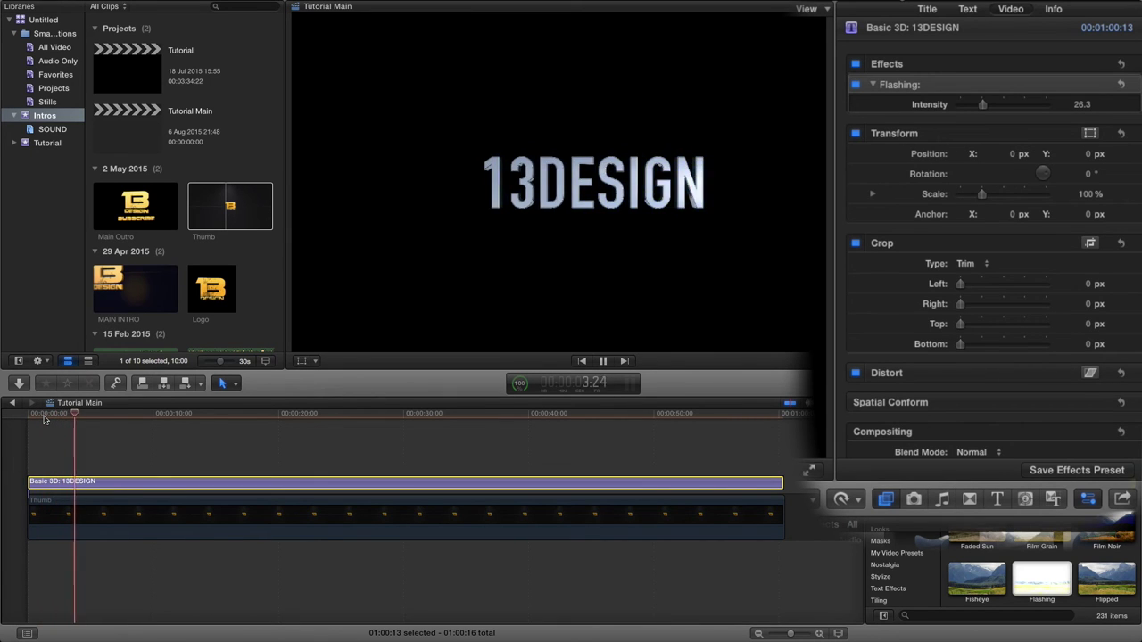
key("space")
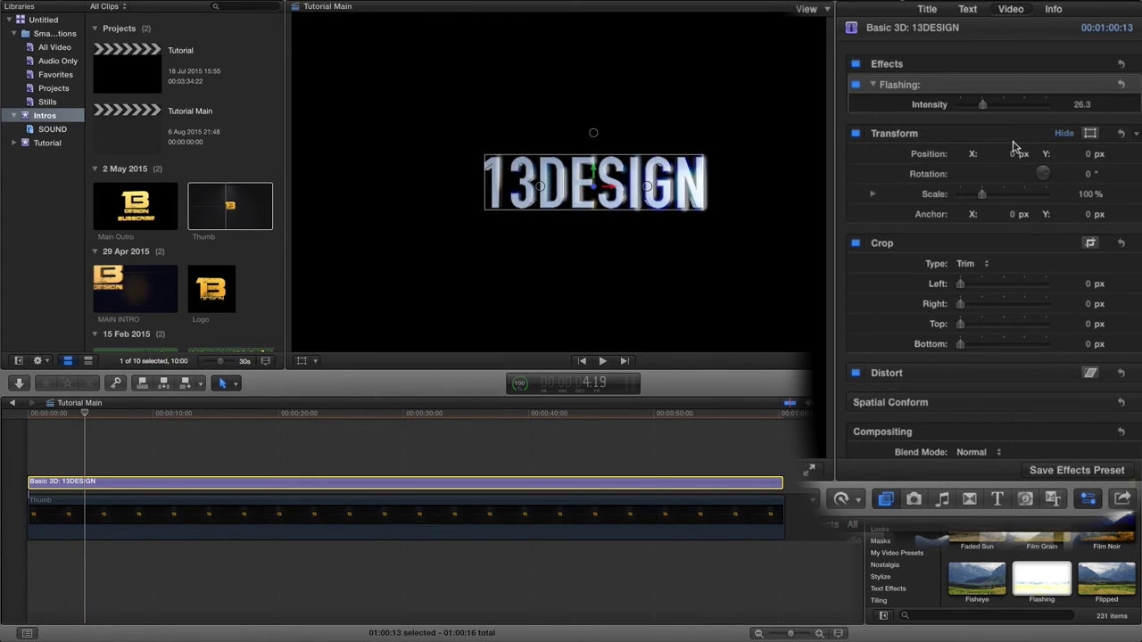
left_click_drag(986, 111, 973, 109)
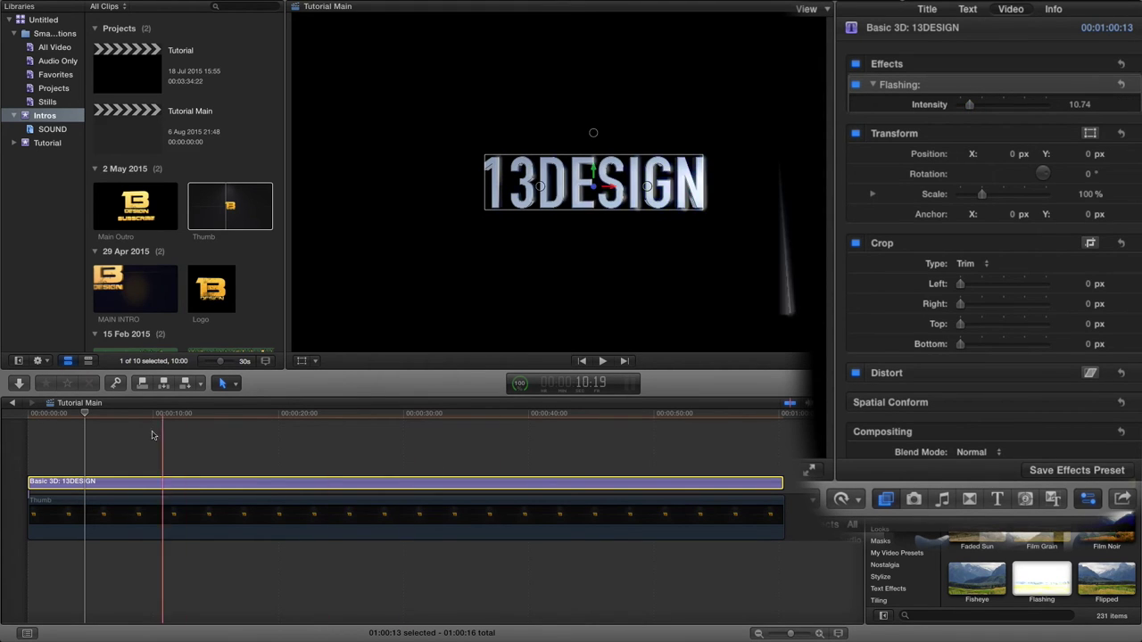
key("space")
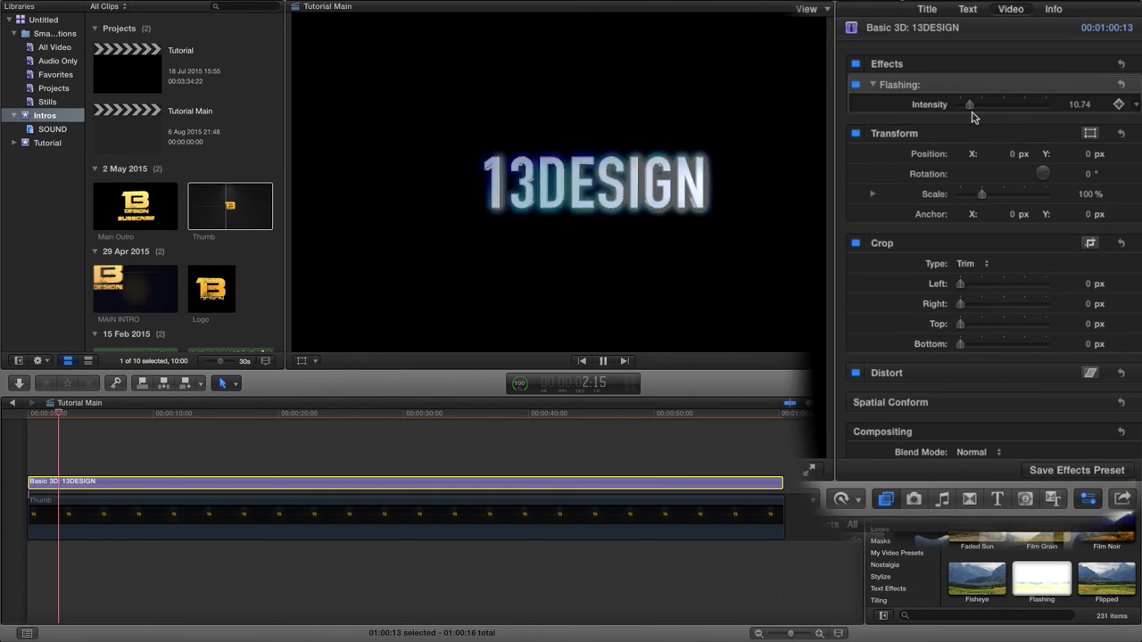
Lower the Flashing intensity to about 4.49 and replay the title from the start.
left_click_drag(970, 106, 962, 105)
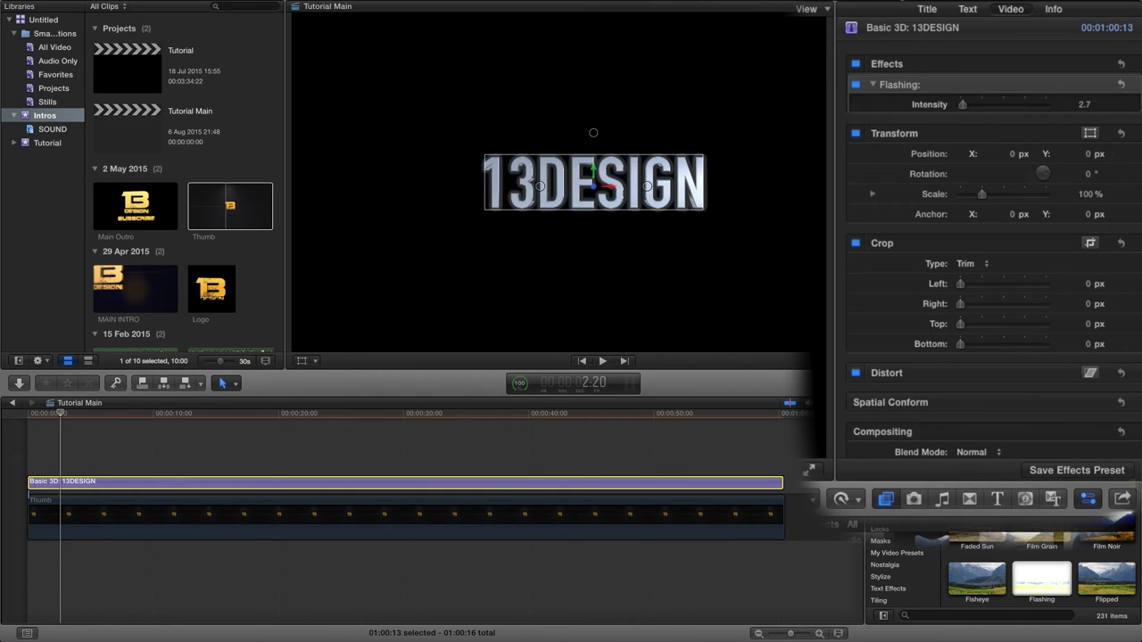
left_click(33, 414)
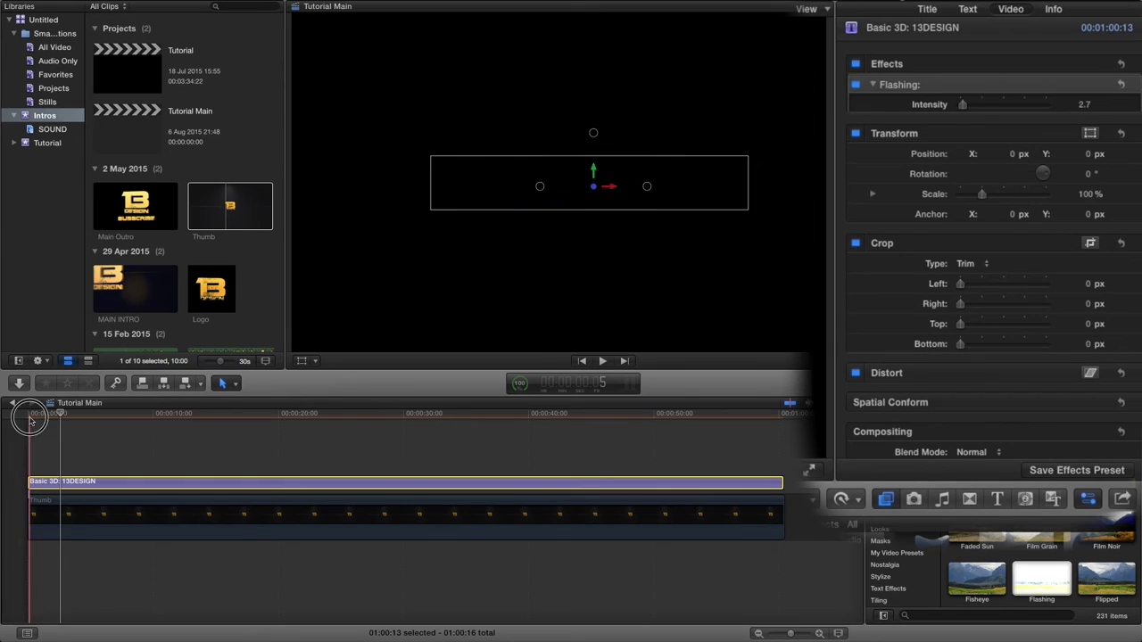
key("space")
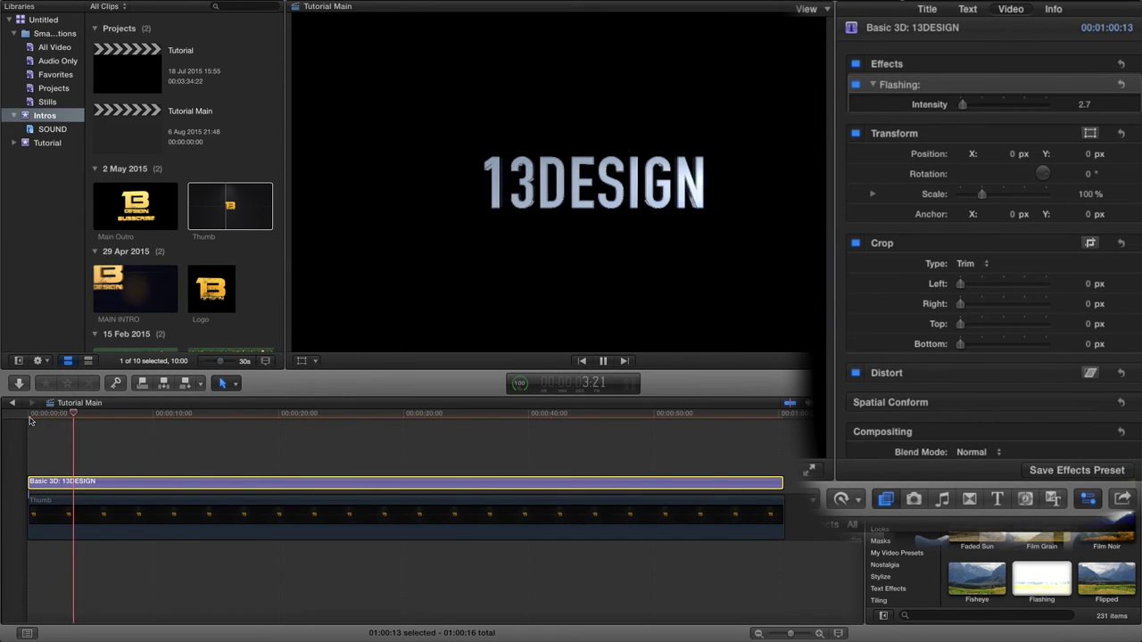
key("space")
Around 4:29, drag the Flashing intensity down to 0 and add a keyframe.
mouse_move(1115, 103)
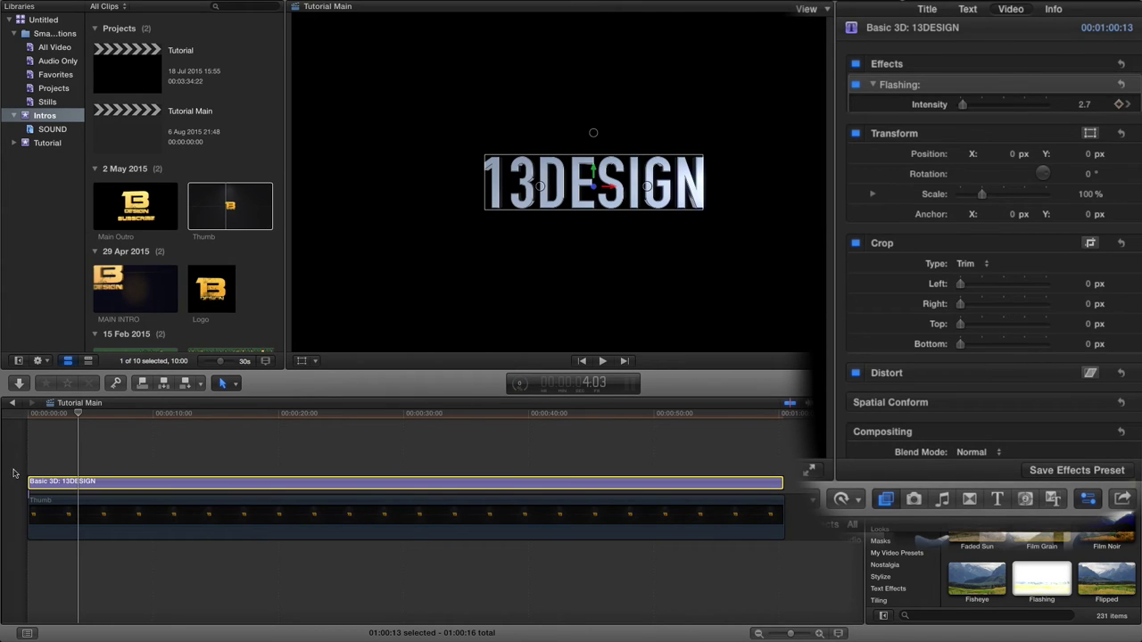
left_click(78, 419)
left_click(79, 417)
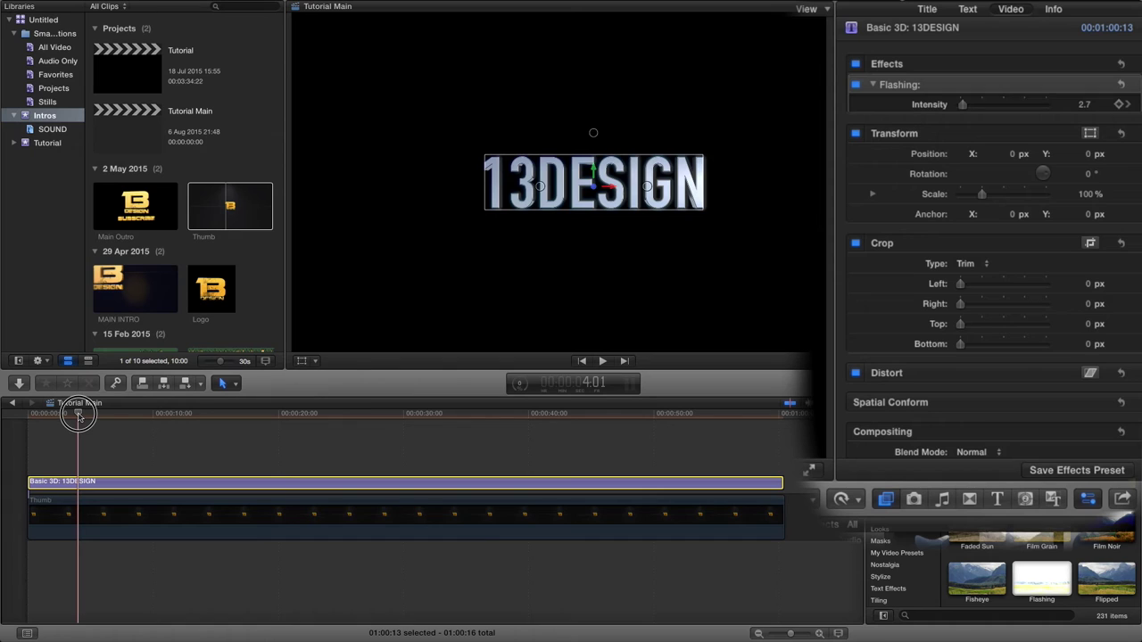
left_click_drag(79, 417, 89, 417)
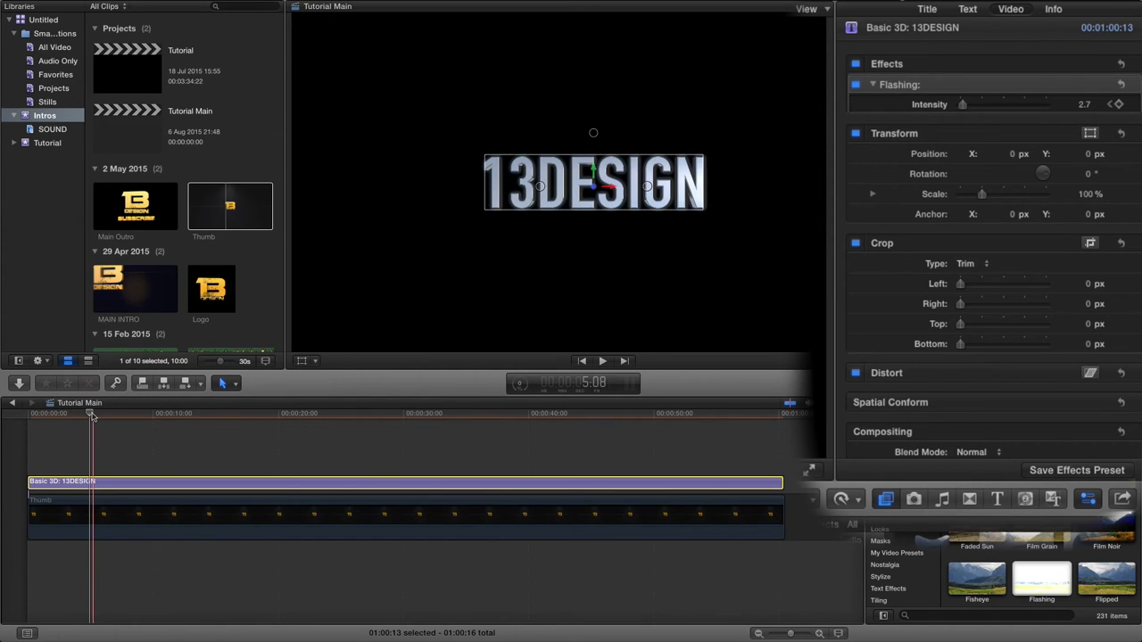
left_click_drag(964, 106, 954, 108)
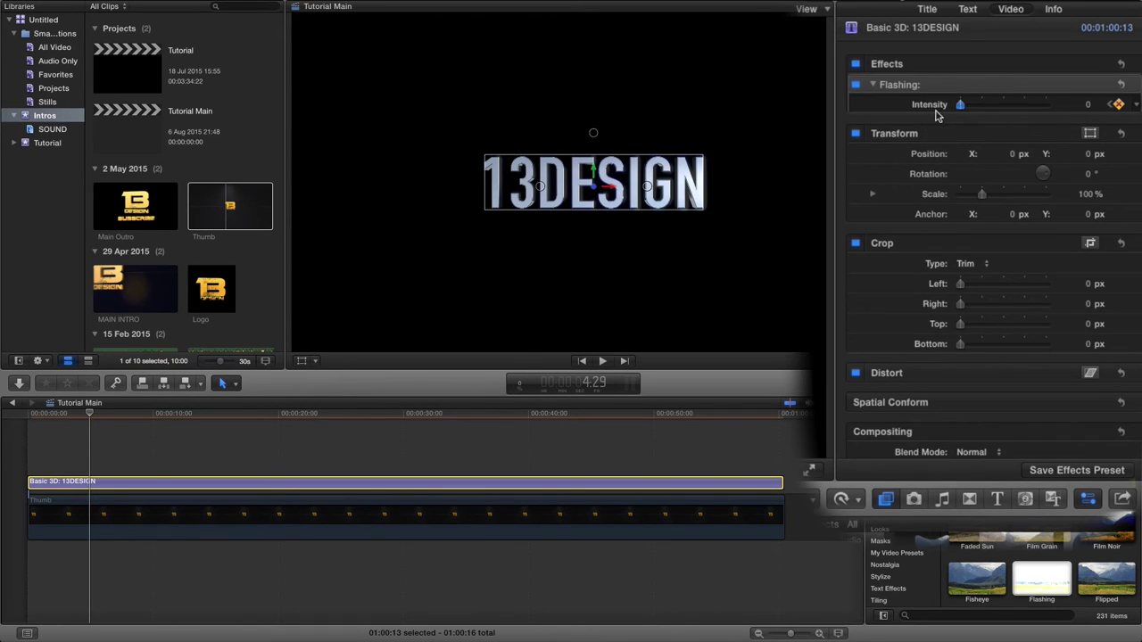
left_click(1119, 105)
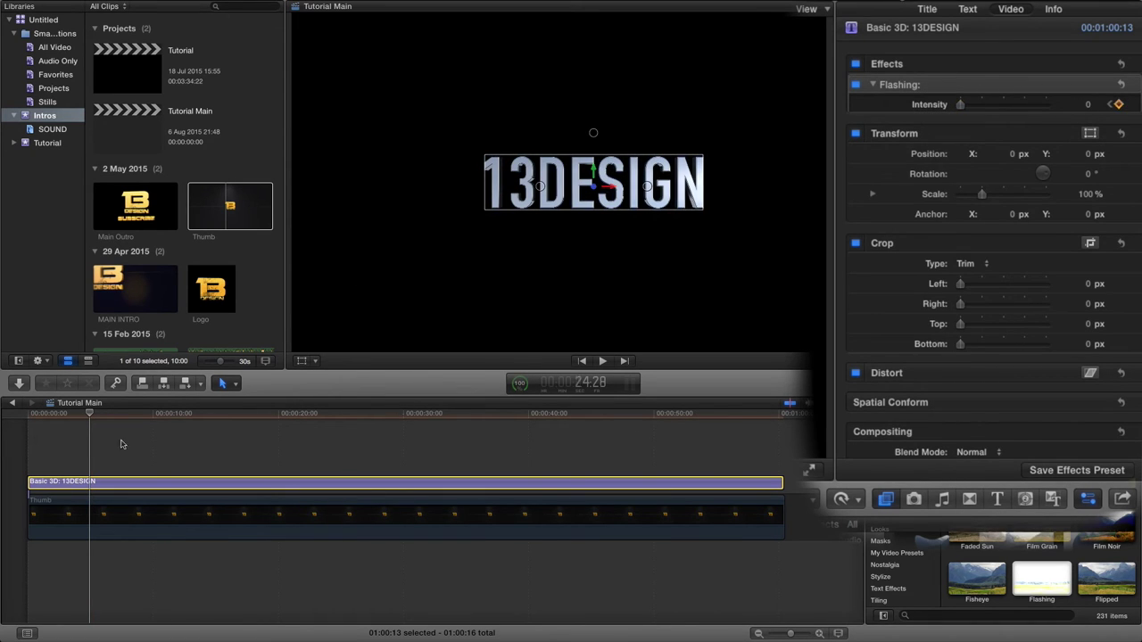
left_click(89, 417)
Set the title's Transform Position X to 11 px, then scrub it lower to nudge the title left.
mouse_move(89, 416)
left_mouse_down()
mouse_move(153, 415)
mouse_move(25, 420)
mouse_move(76, 424)
left_mouse_up()
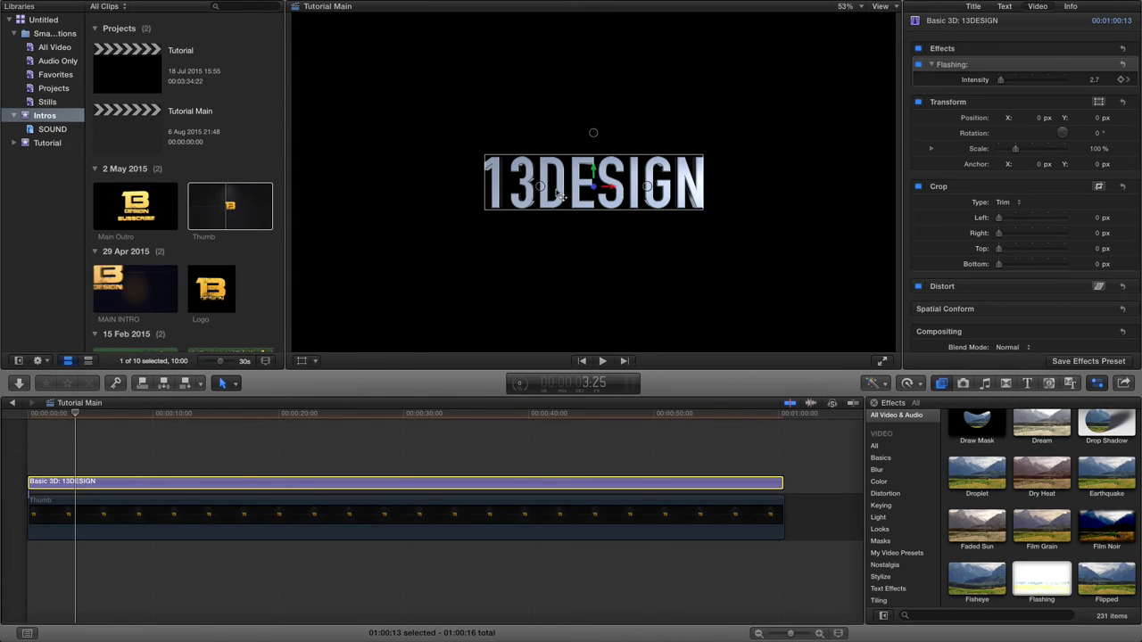
left_click(1042, 119)
double_click(1042, 119)
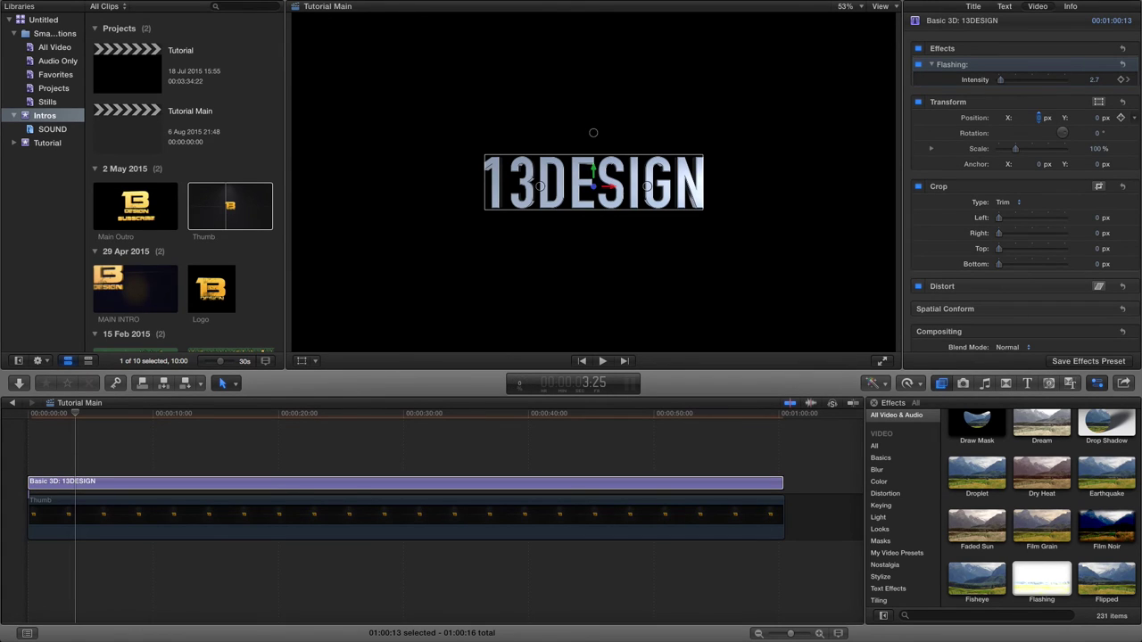
type("11")
key("Return")
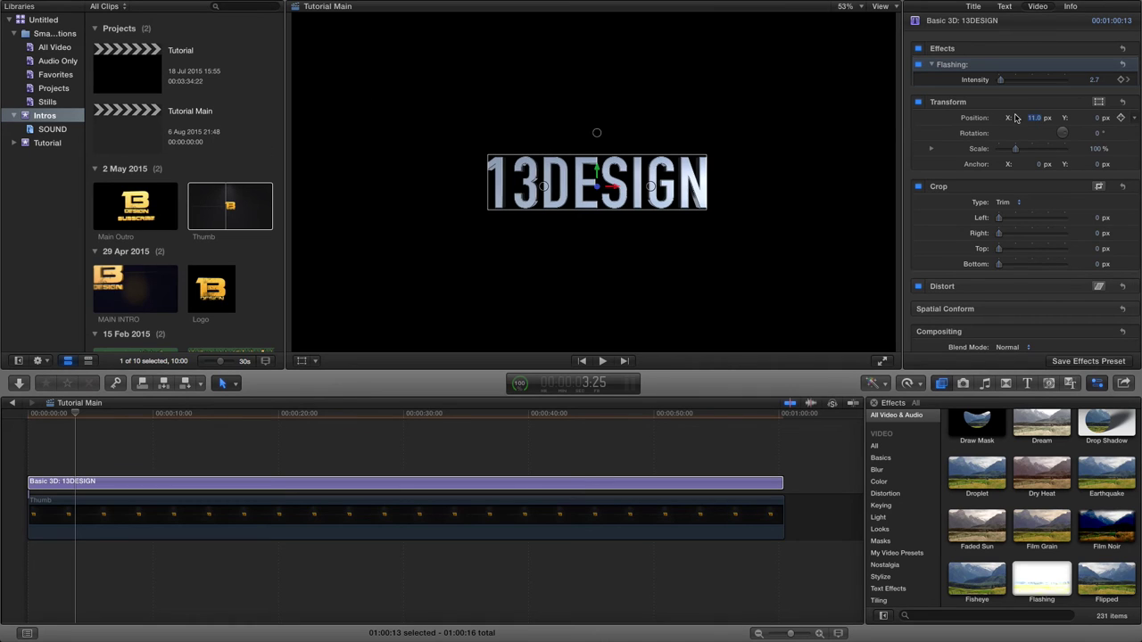
mouse_move(1035, 119)
left_mouse_down()
mouse_move(1008, 118)
mouse_move(1021, 119)
left_mouse_up()
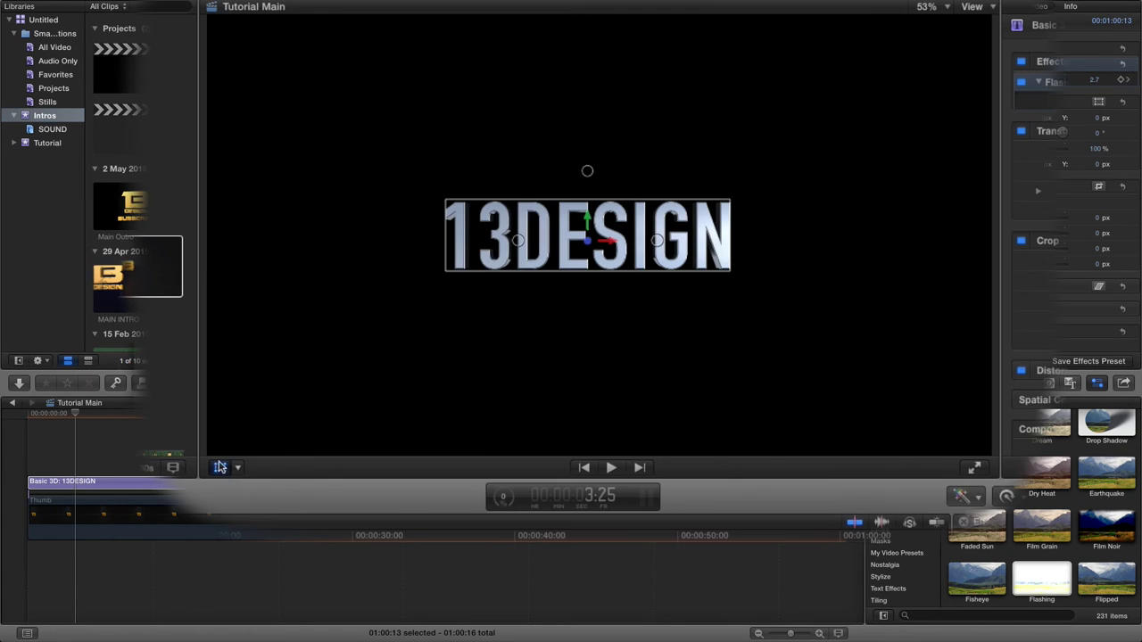
Enable on-screen Transform editing, move the playhead to 4:04, and add a transform keyframe.
left_click(303, 362)
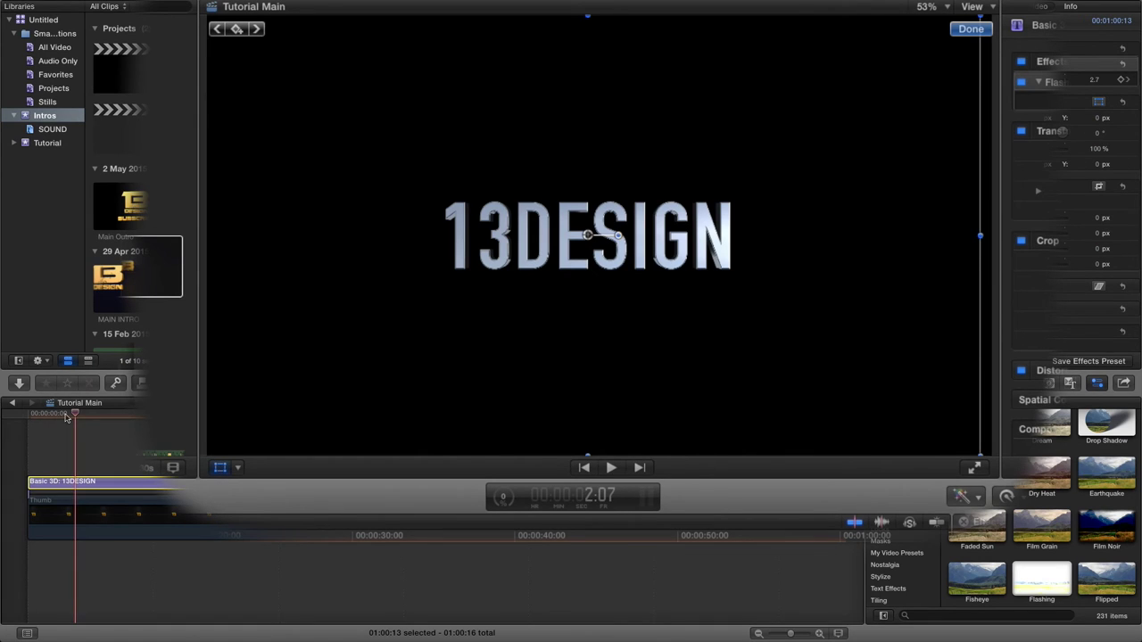
left_click(66, 415)
left_click(55, 415)
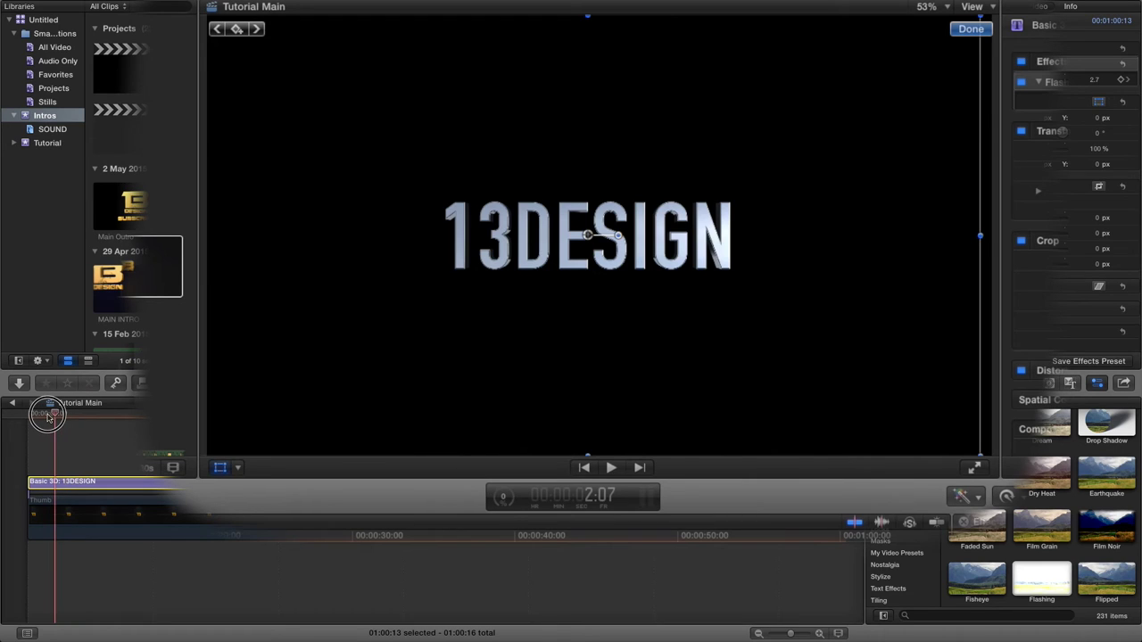
left_click(49, 414)
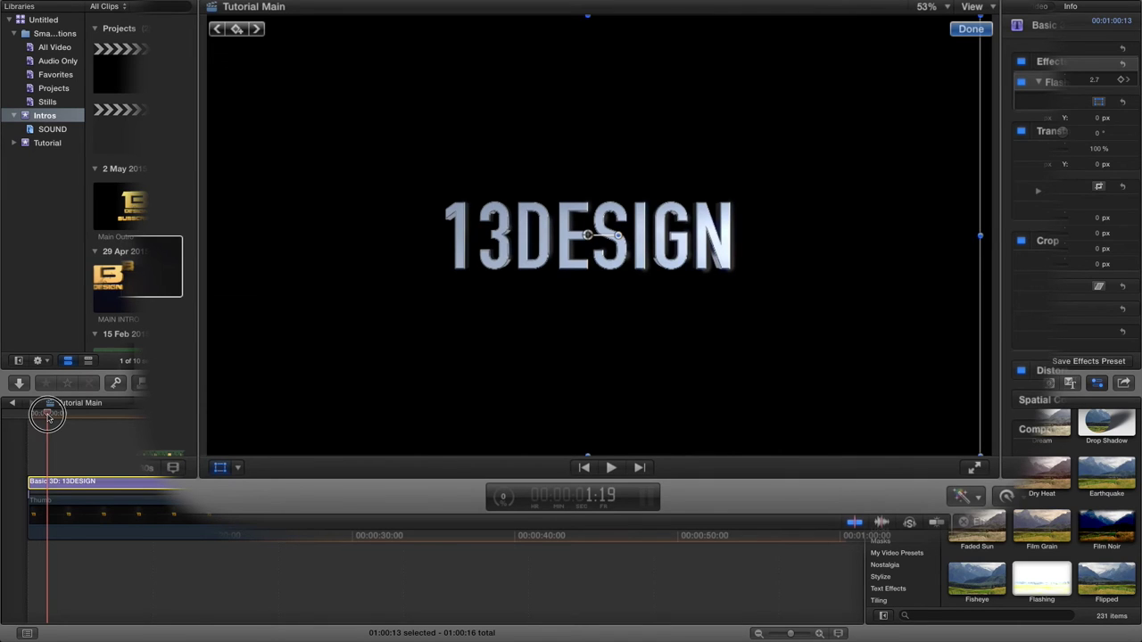
left_click_drag(48, 415, 79, 419)
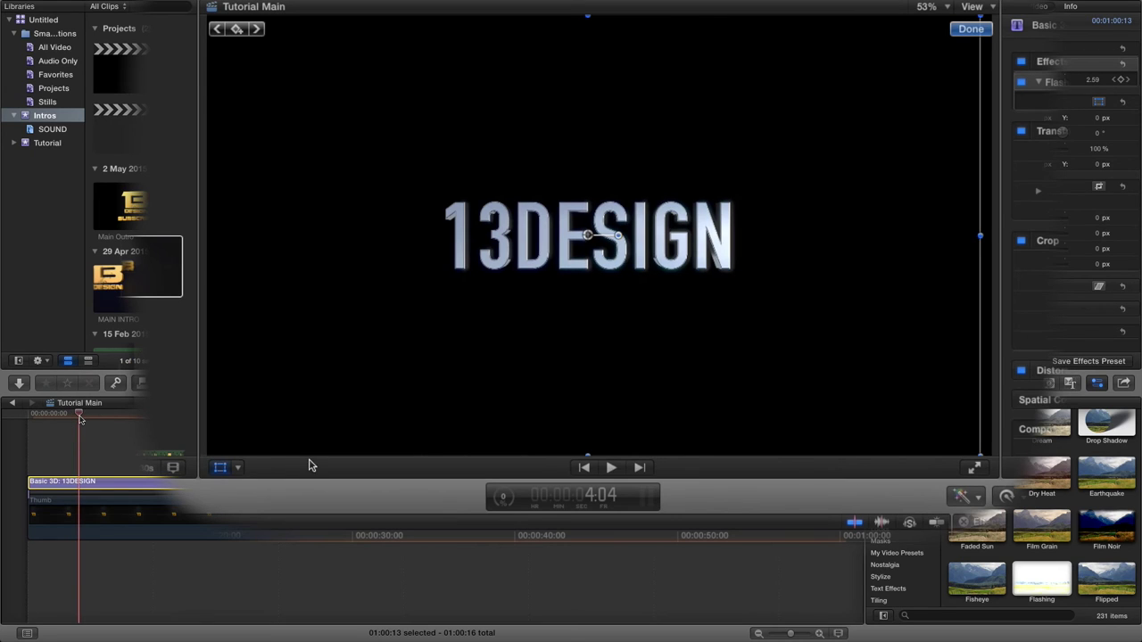
left_click(237, 31)
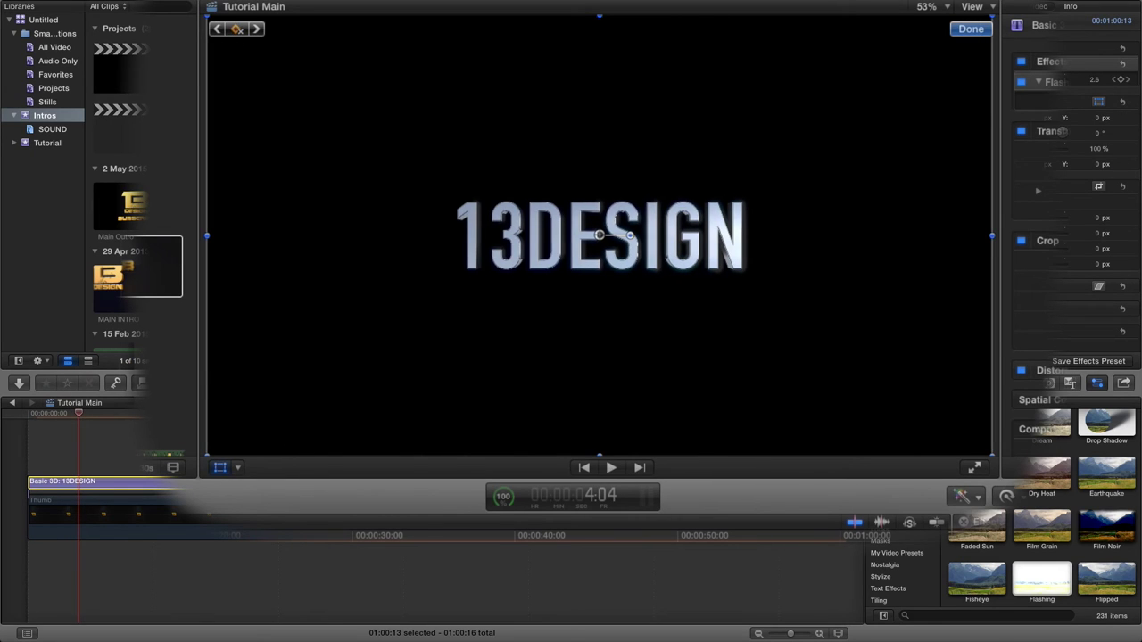
At 4:29, scale the title to 28.47% and drag it into the bottom-left corner.
left_click_drag(80, 416, 90, 416)
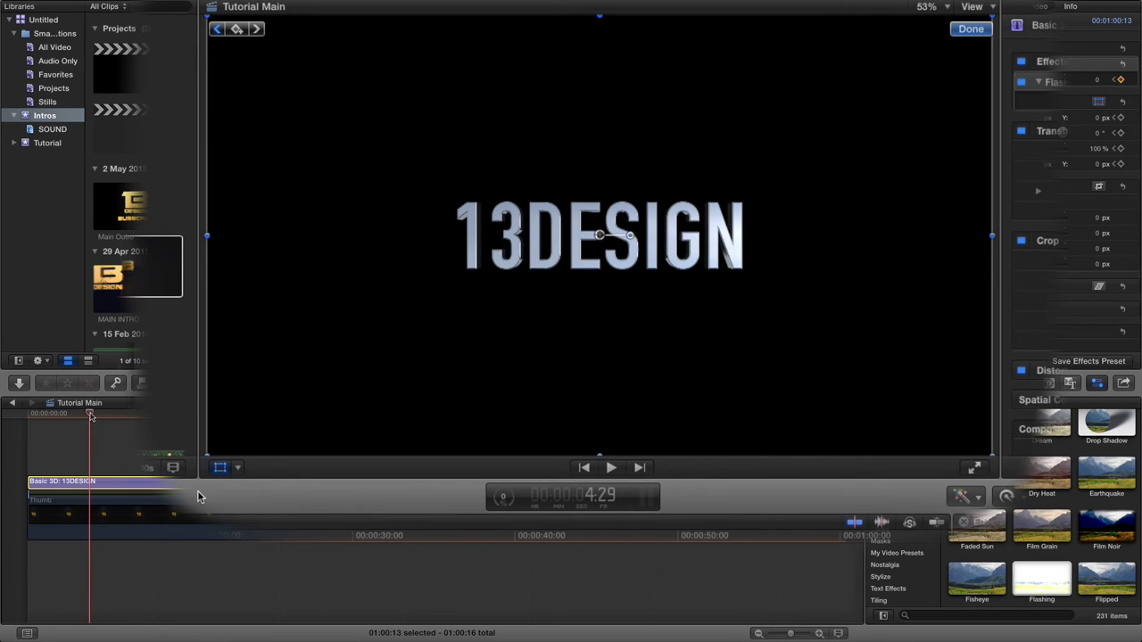
left_click_drag(207, 455, 403, 301)
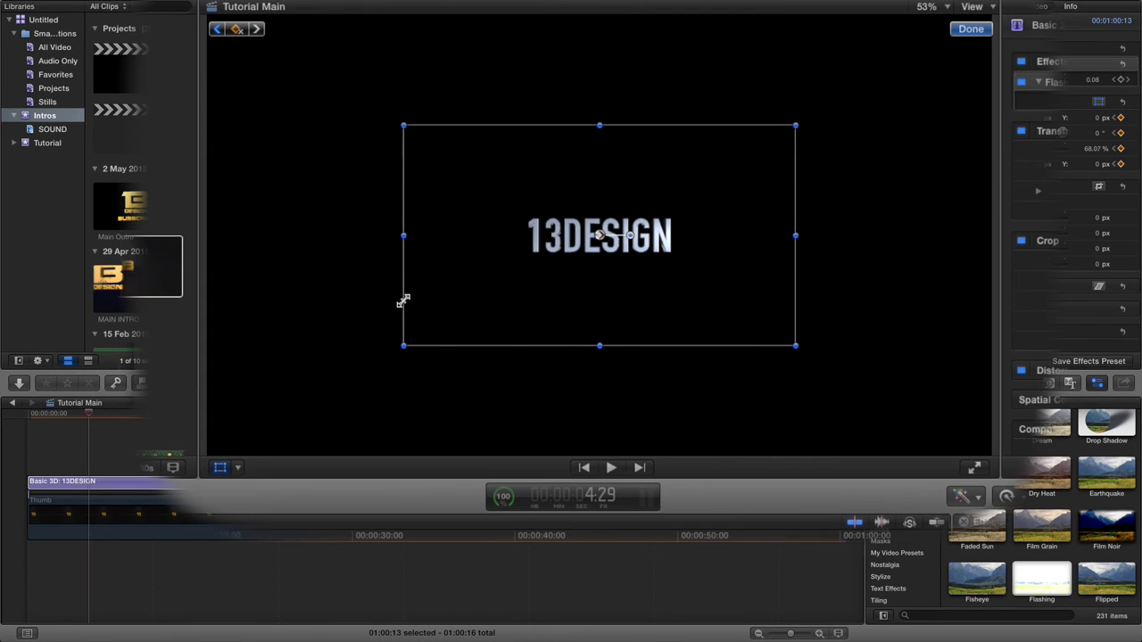
left_click_drag(403, 344, 487, 287)
left_click_drag(599, 235, 258, 437)
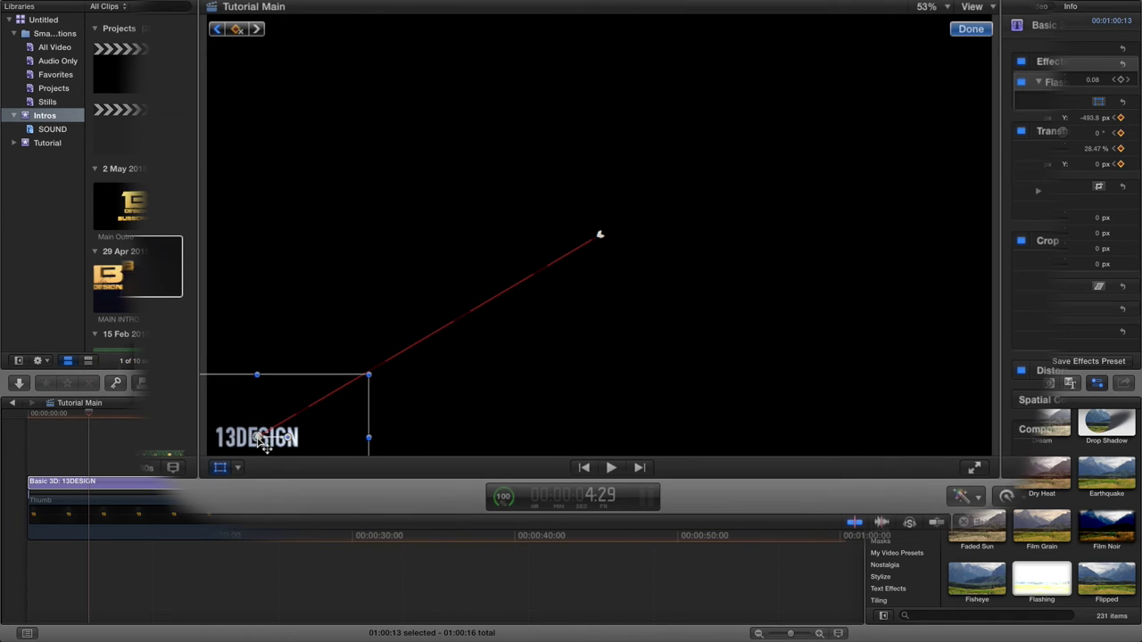
left_click(969, 29)
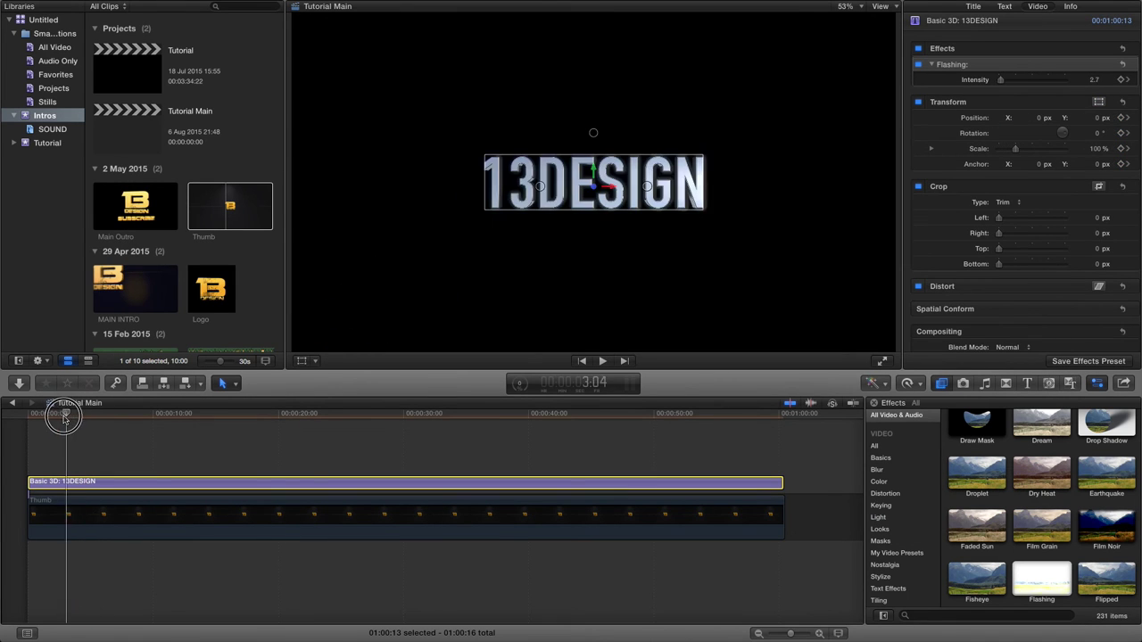
left_click(36, 420)
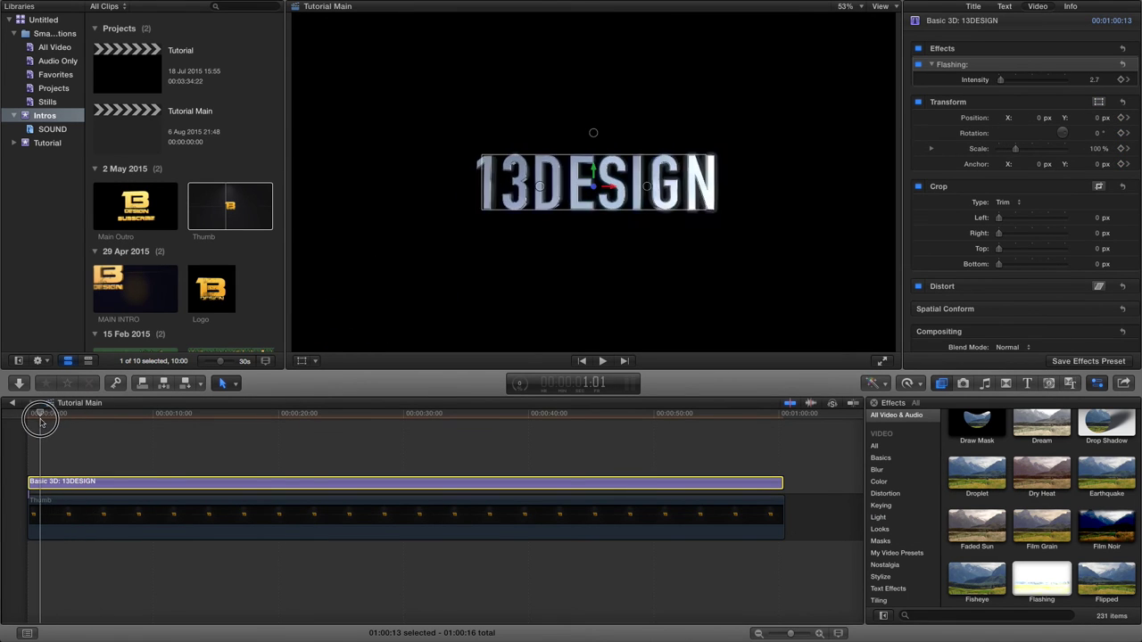
key("space")
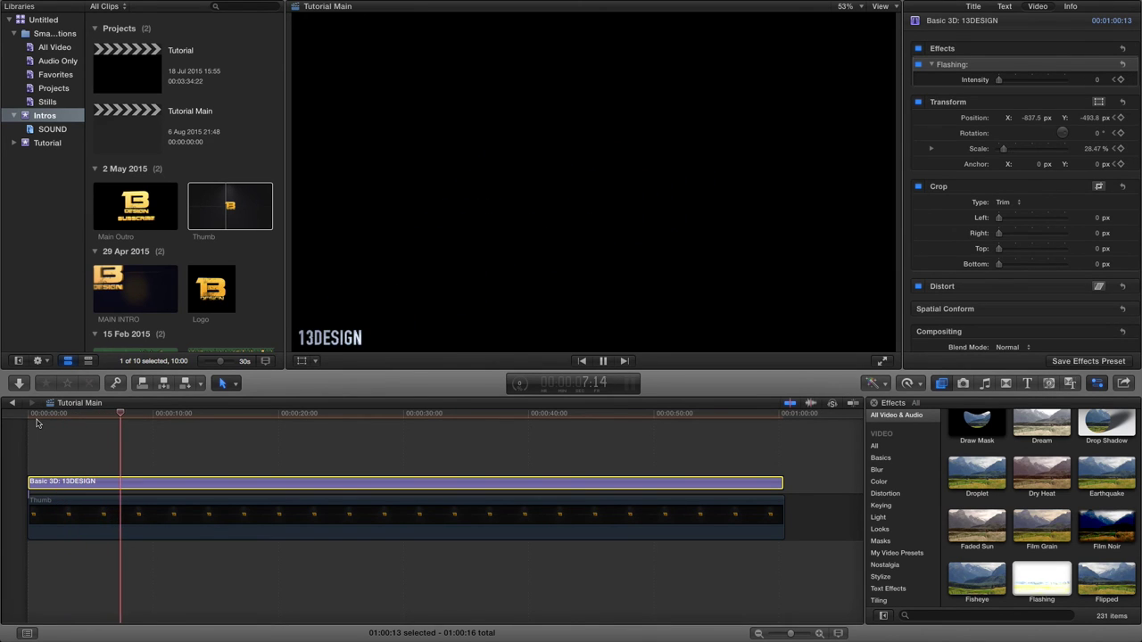
key("space")
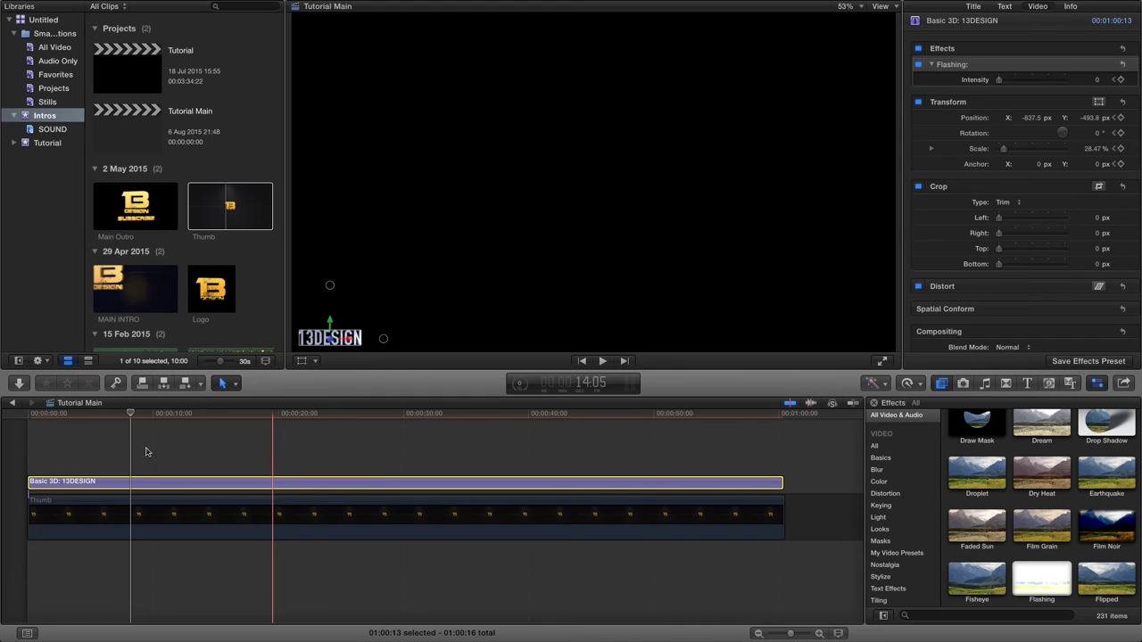
left_click_drag(131, 415, 148, 417)
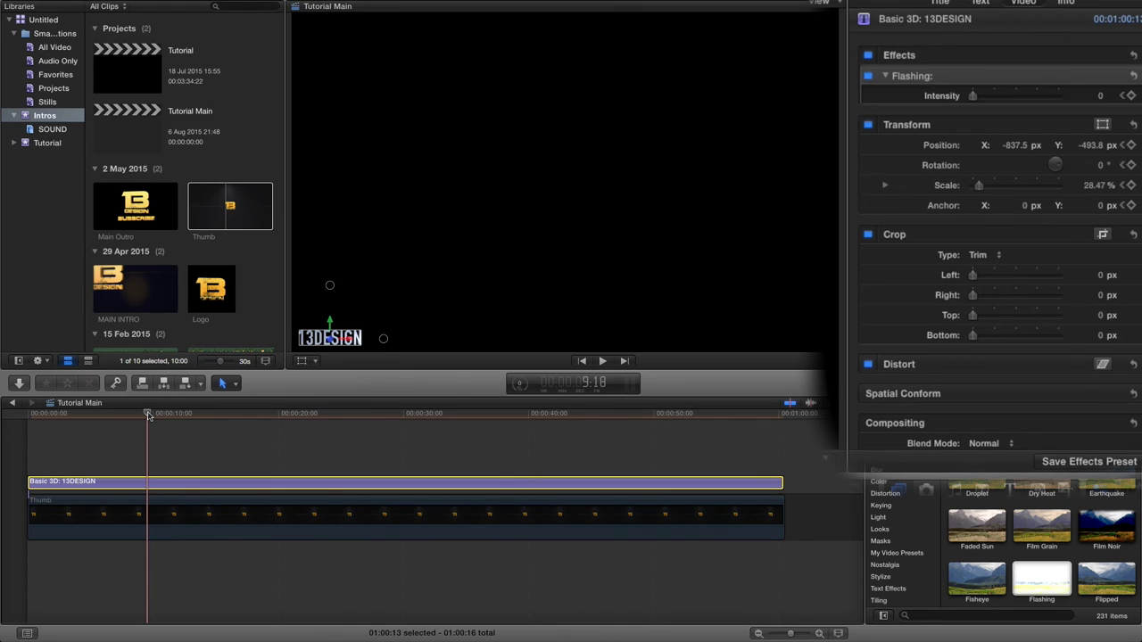
Keyframe a Flashing pulse: intensity up to 17.83 at about 11:00, back to 0 at 13:13.
left_click(1131, 96)
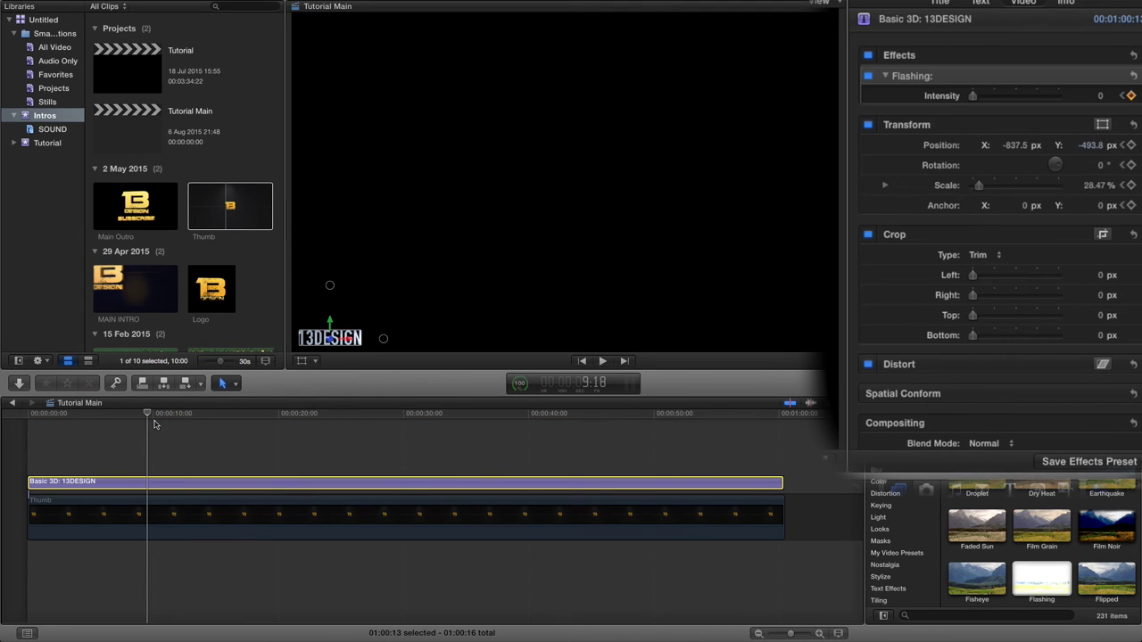
left_click_drag(150, 415, 178, 420)
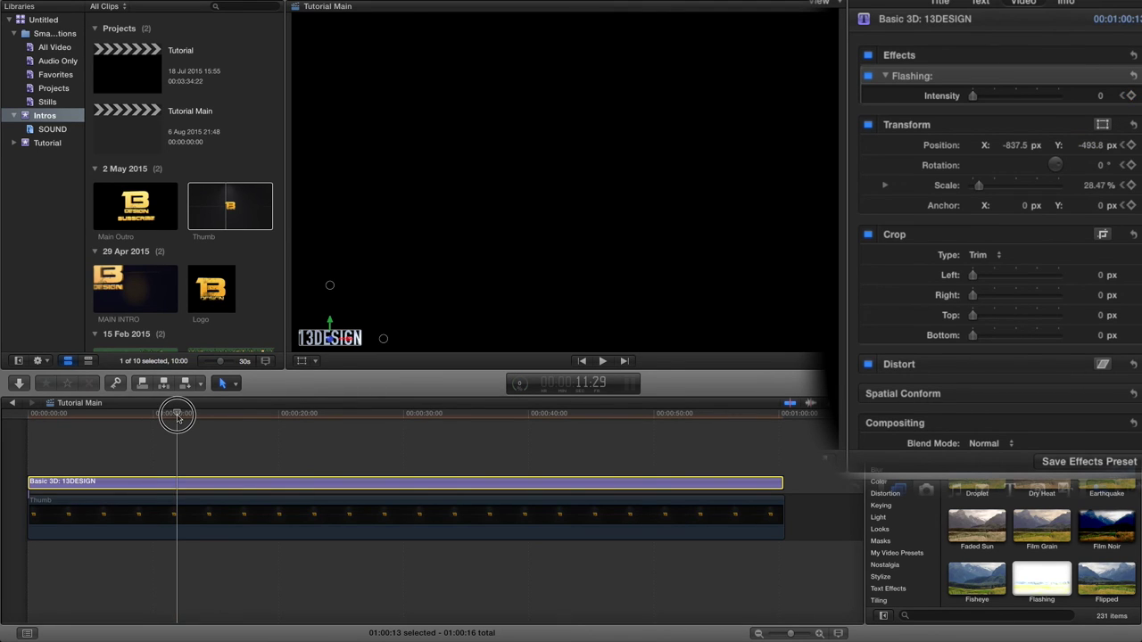
left_click(980, 98)
left_click_drag(1005, 101, 996, 101)
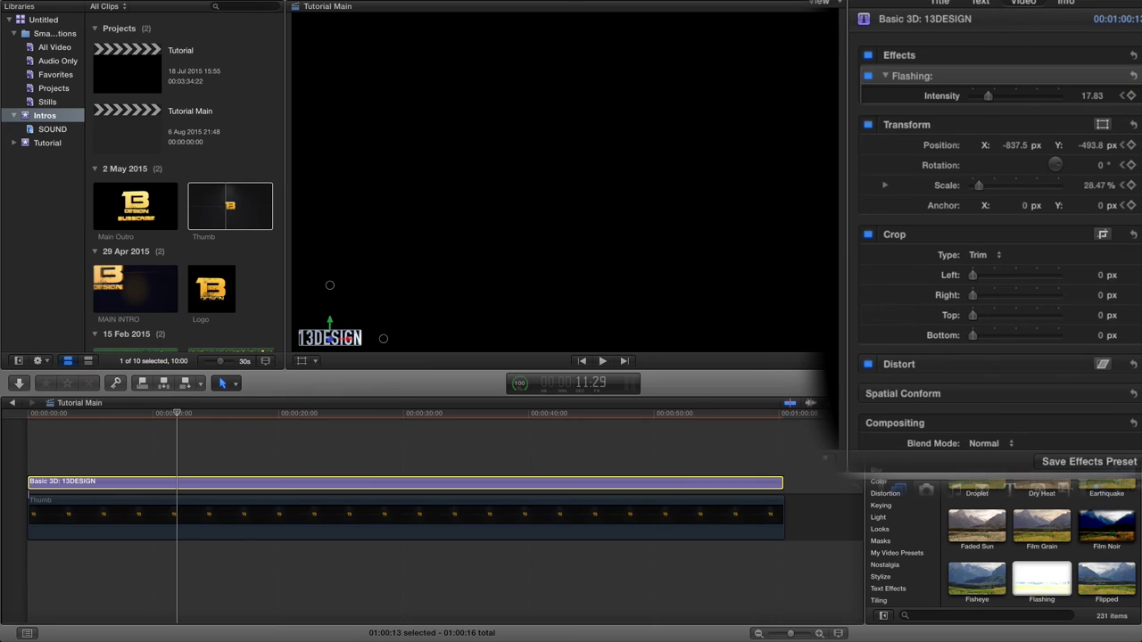
left_click(186, 414)
left_click_drag(186, 414, 196, 417)
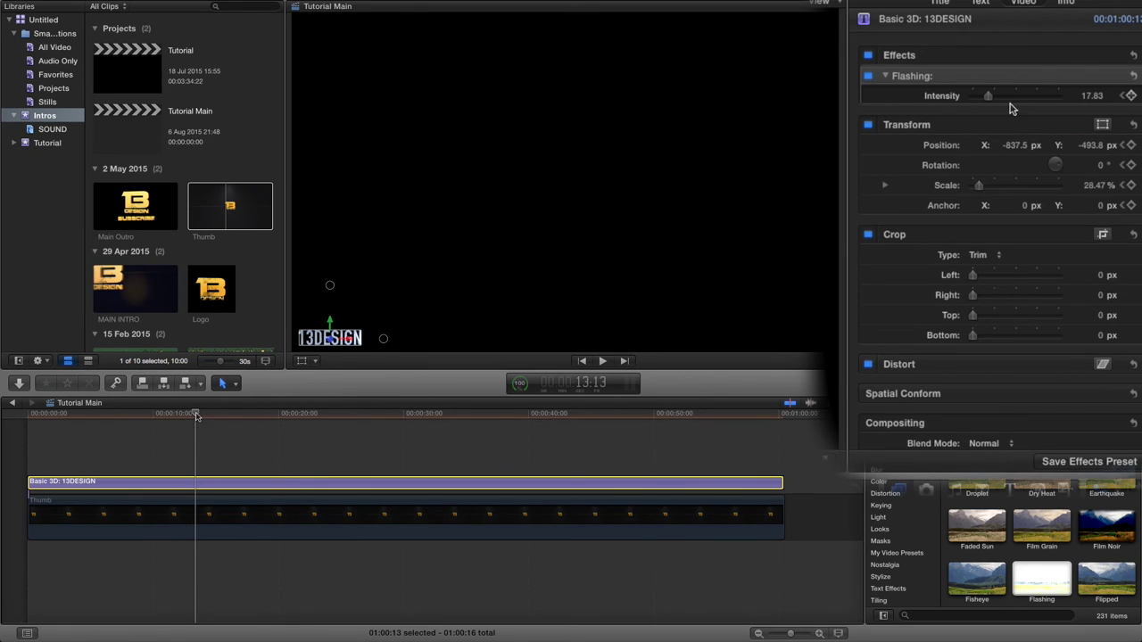
left_click_drag(993, 99, 971, 98)
Add a second Flashing pulse around 21:11, raising intensity then keyframing it back to 0.
left_click(240, 414)
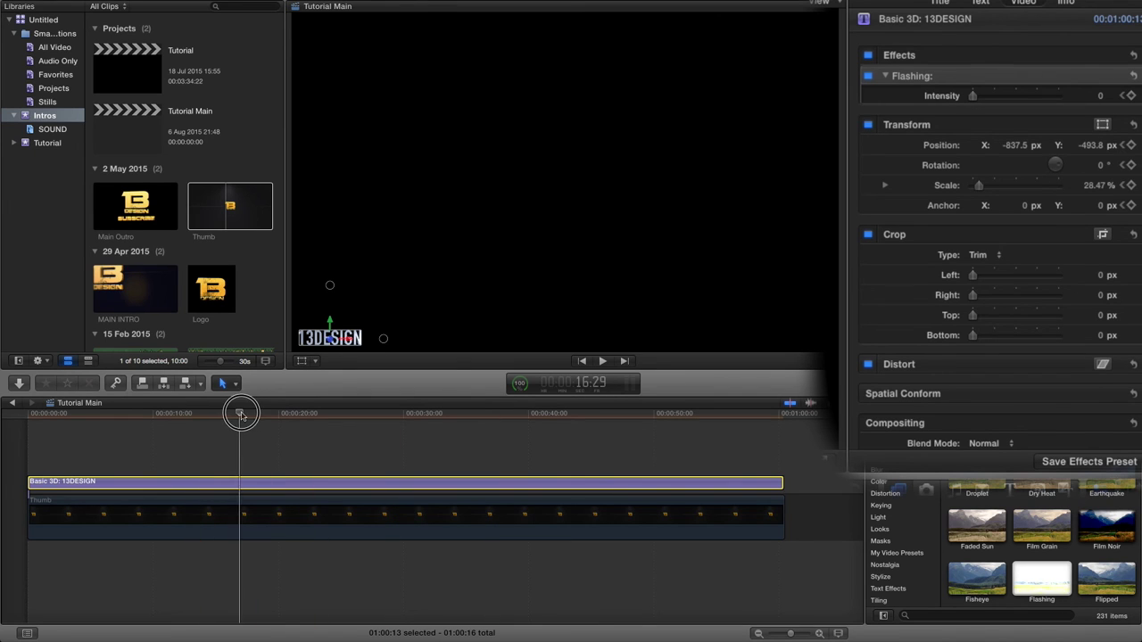
left_click_drag(240, 414, 271, 417)
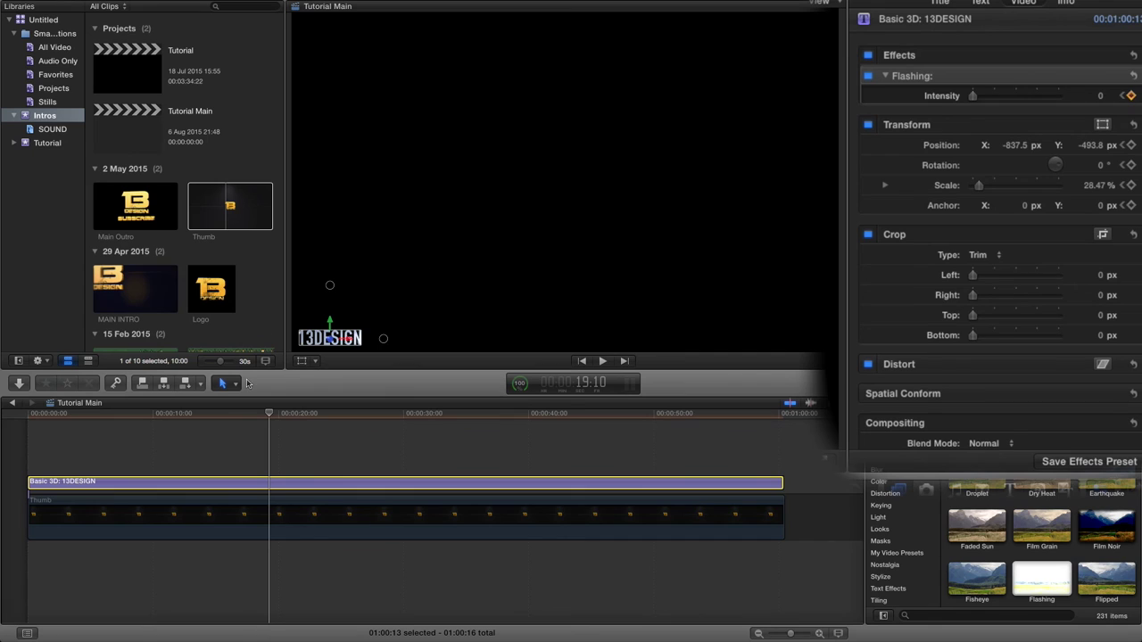
left_click_drag(270, 415, 301, 415)
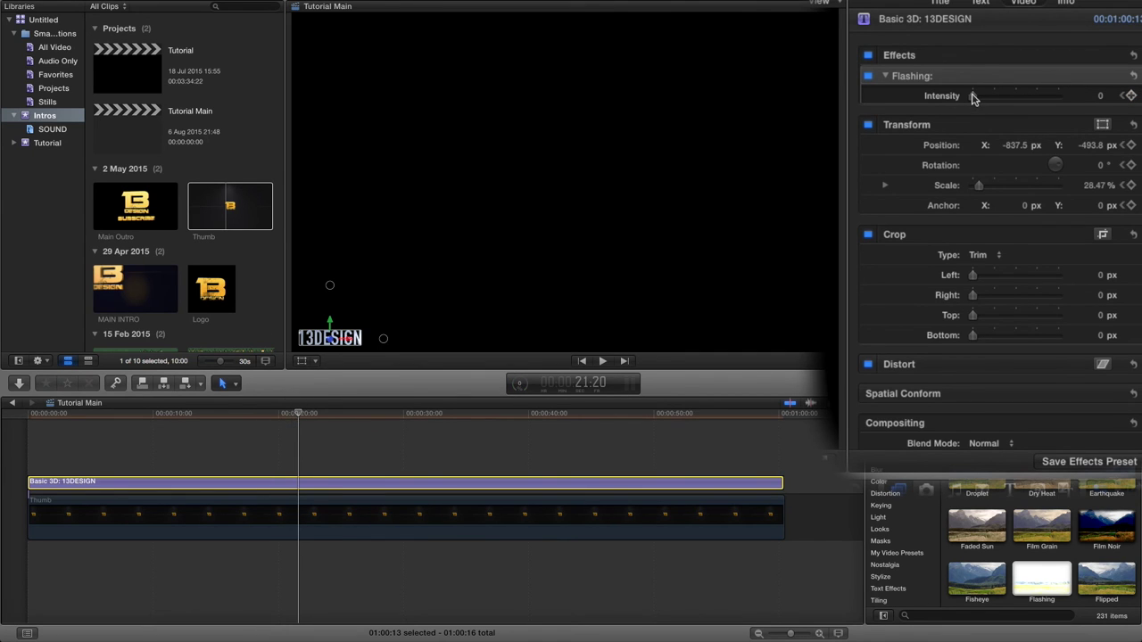
left_click_drag(973, 97, 1000, 96)
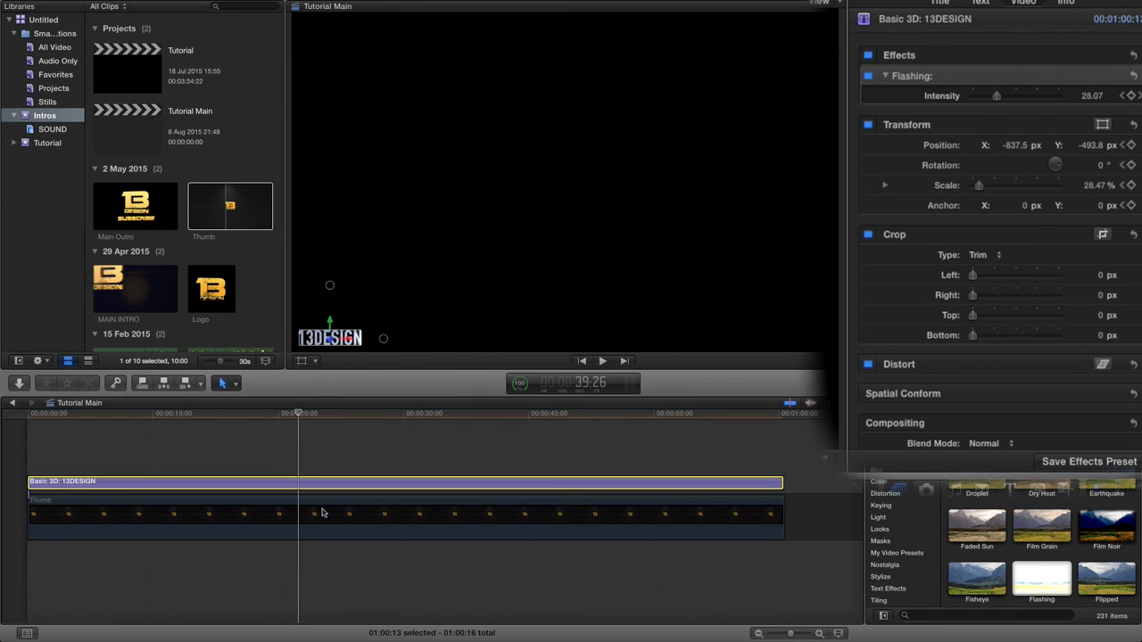
left_click_drag(302, 415, 321, 417)
left_click_drag(1001, 96, 937, 95)
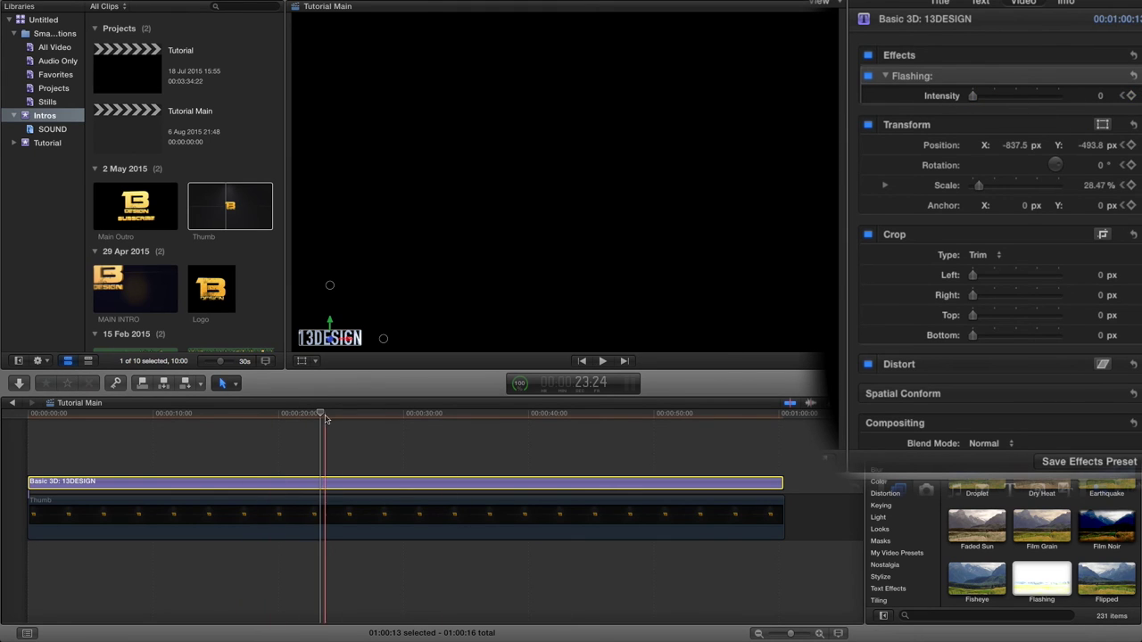
Add a 25.0 Flashing pulse at 41:16 dropping to 0 at 43:12, then move near the clip's end.
left_click_drag(325, 414, 526, 415)
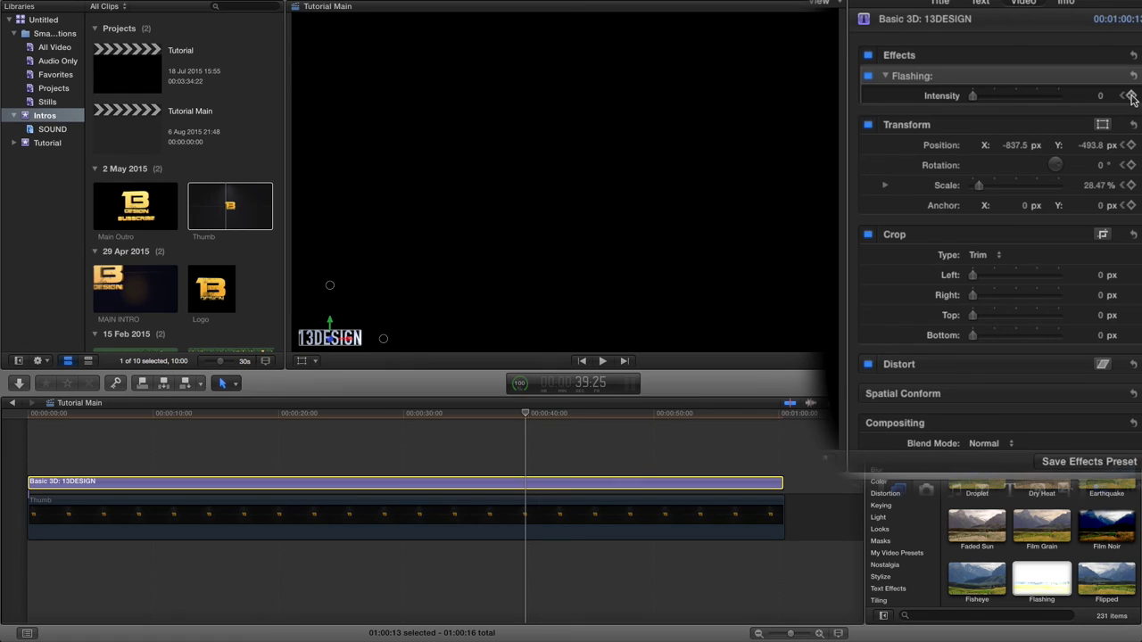
left_click(537, 414)
left_click_drag(537, 414, 547, 414)
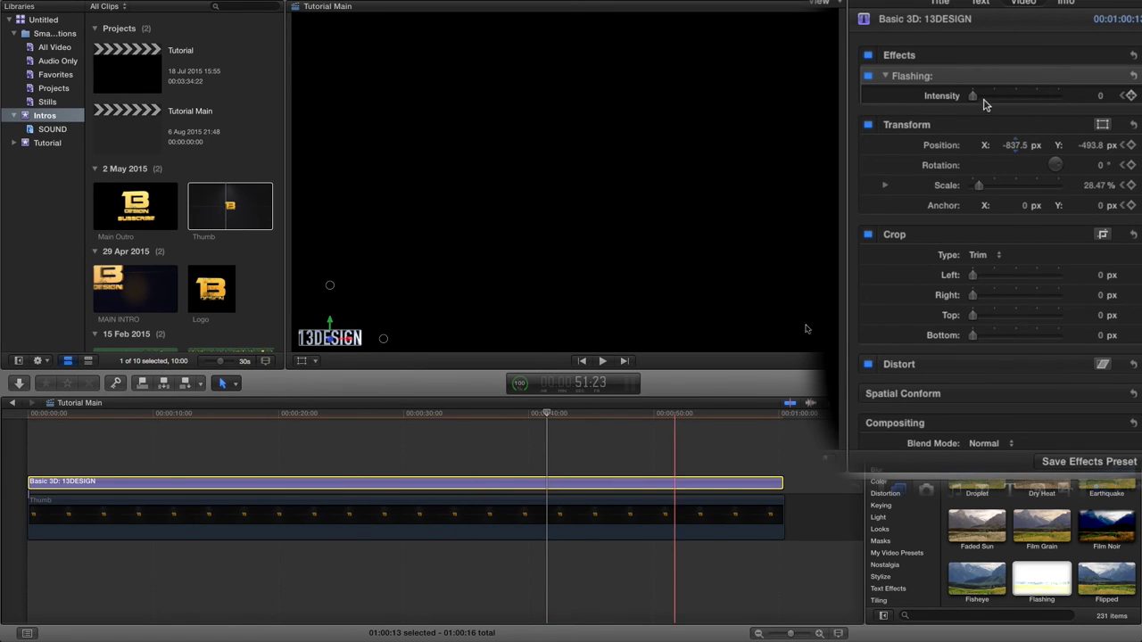
left_click_drag(972, 96, 998, 98)
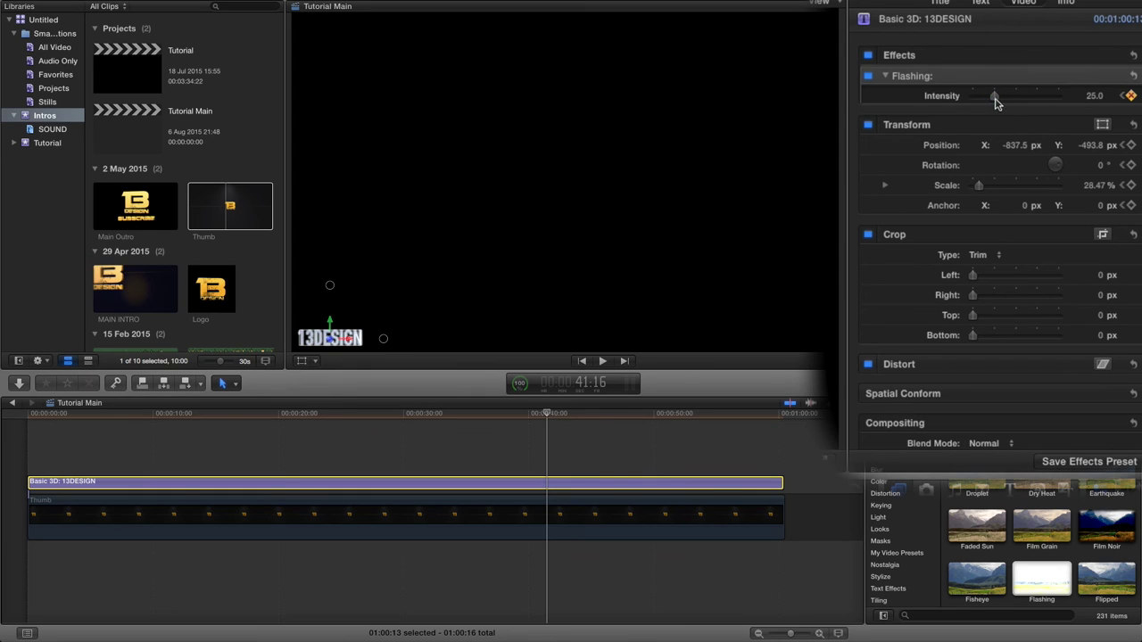
left_click_drag(546, 413, 571, 414)
left_click_drag(994, 96, 946, 95)
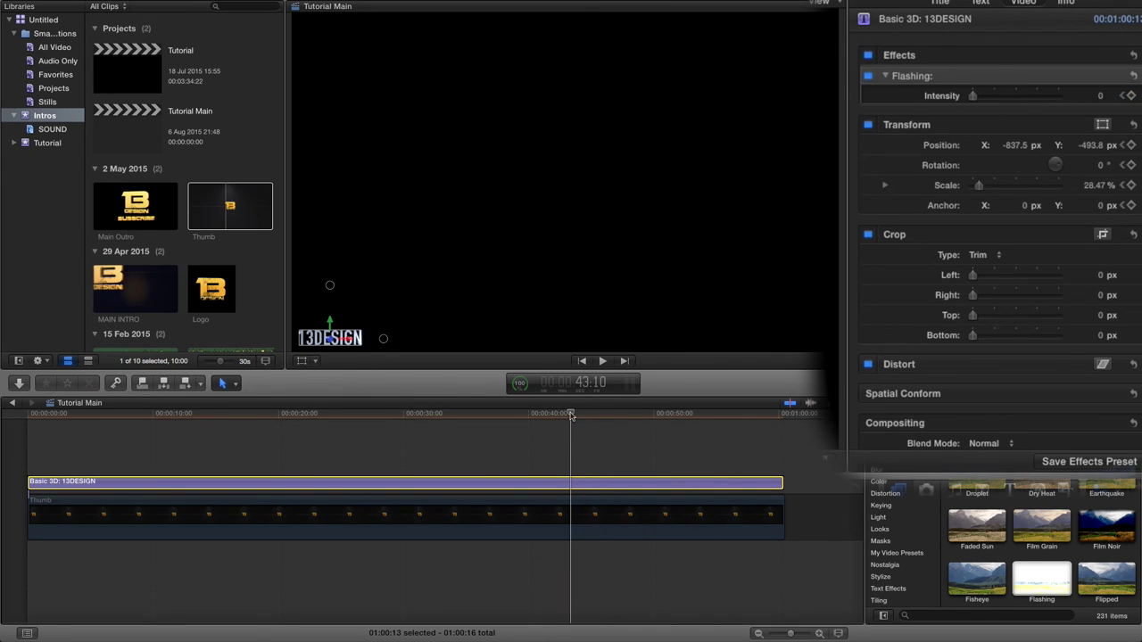
left_click_drag(571, 416, 618, 413)
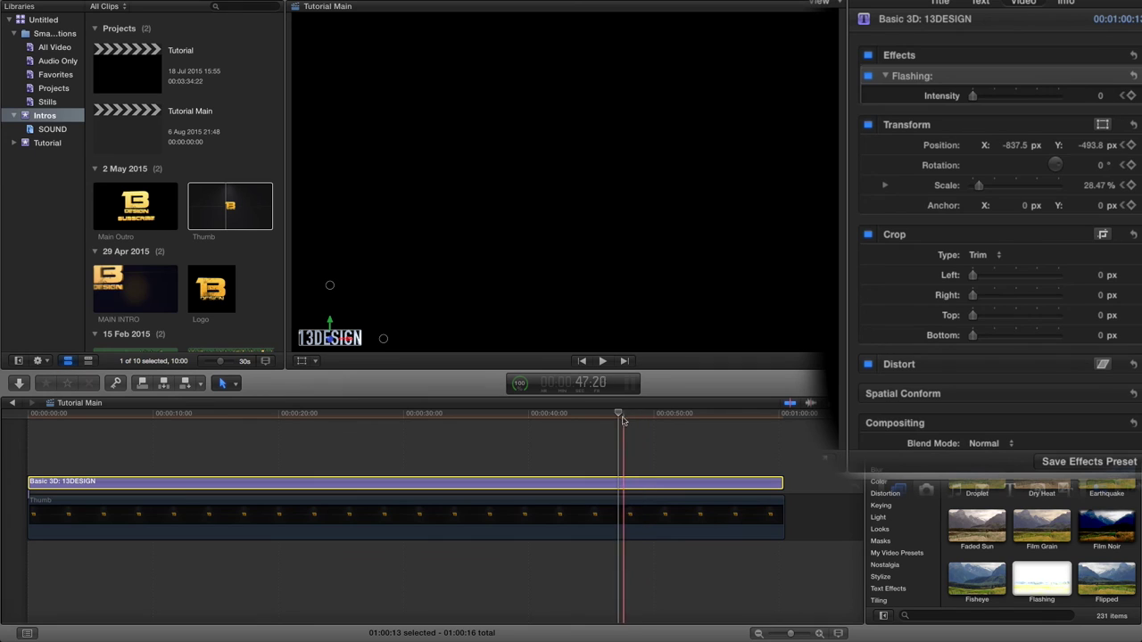
left_click_drag(620, 416, 741, 424)
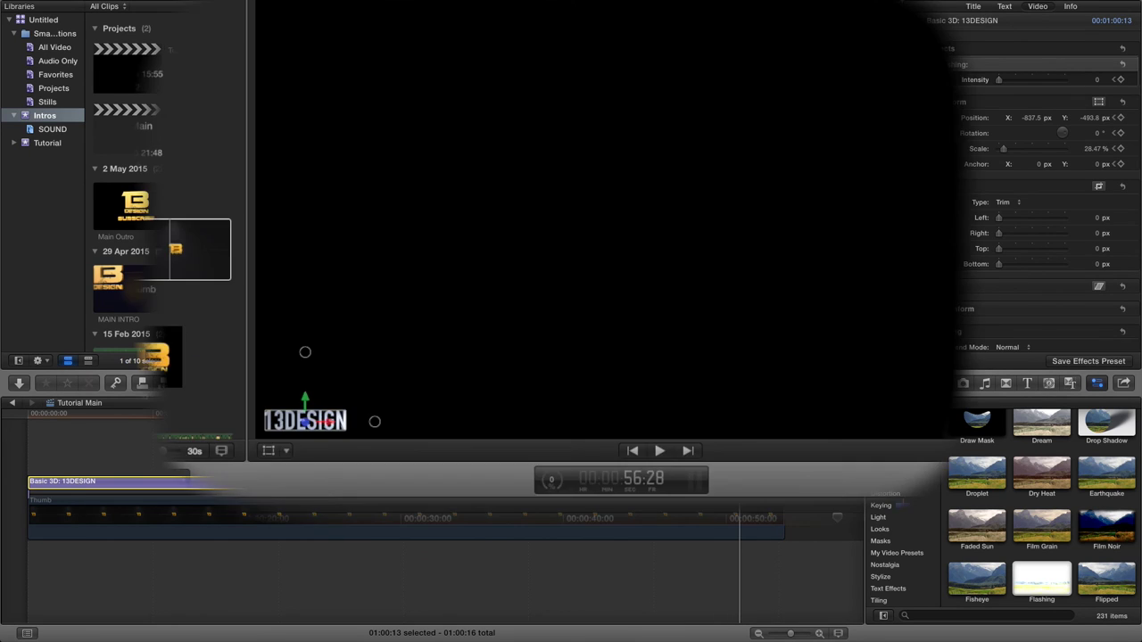
Add a transform keyframe near the end, then centre the title and enlarge it to 114.41%.
left_click(269, 452)
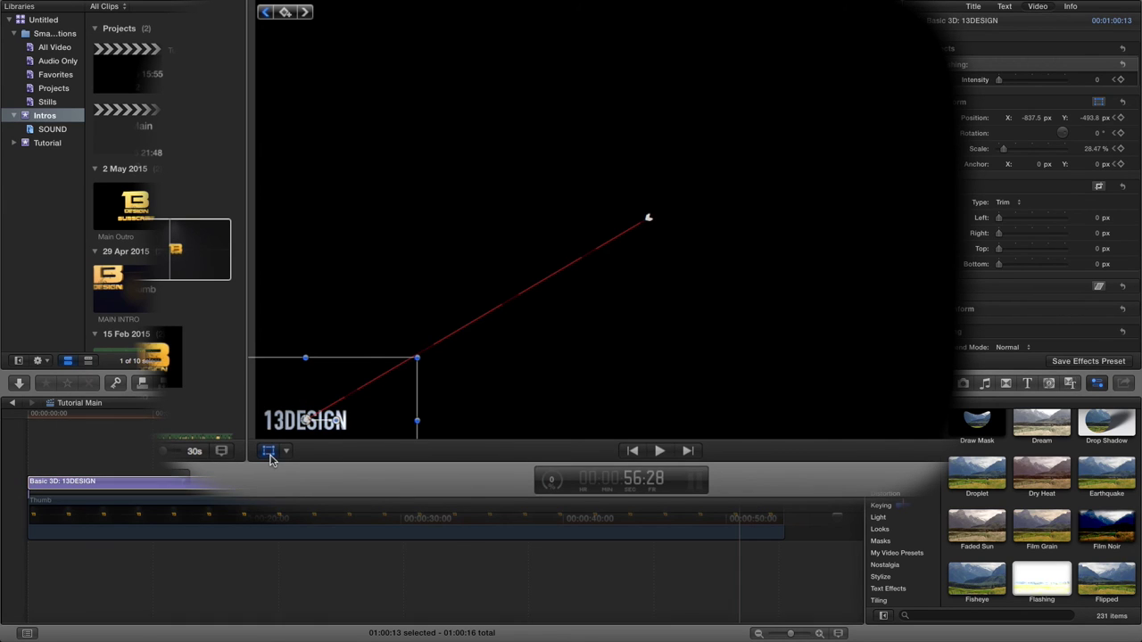
left_click(285, 12)
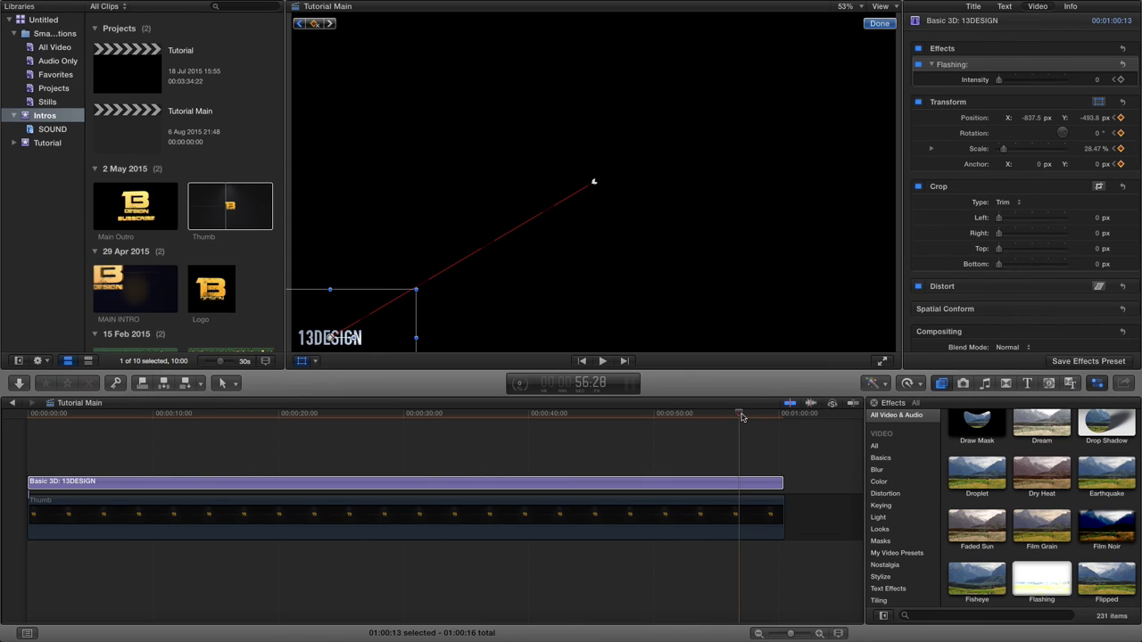
left_click(740, 415)
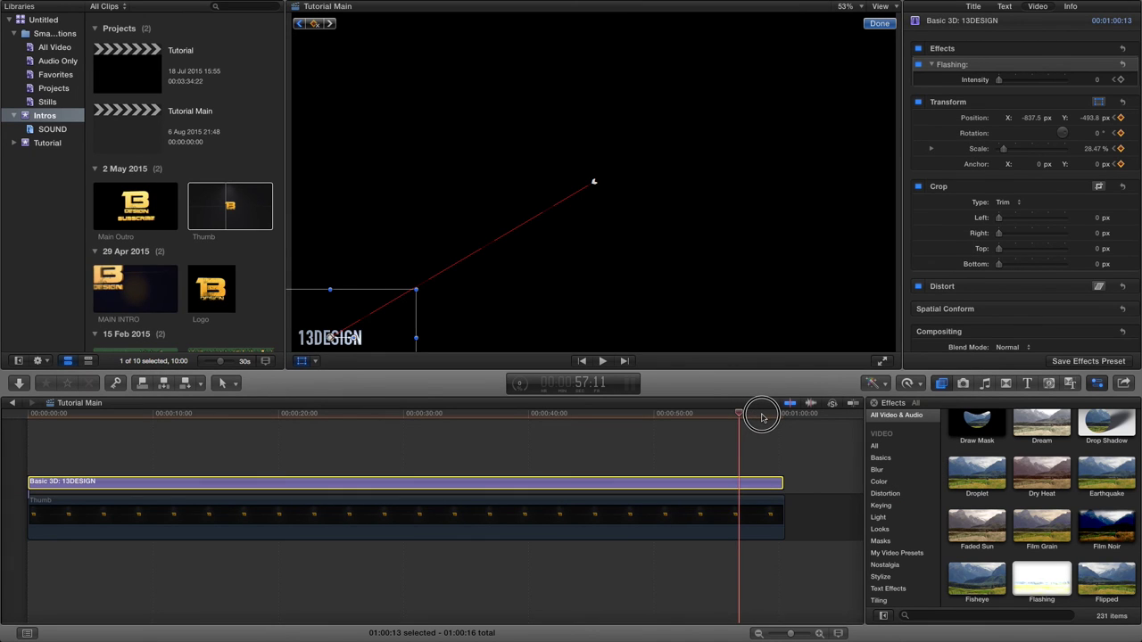
left_click(762, 416)
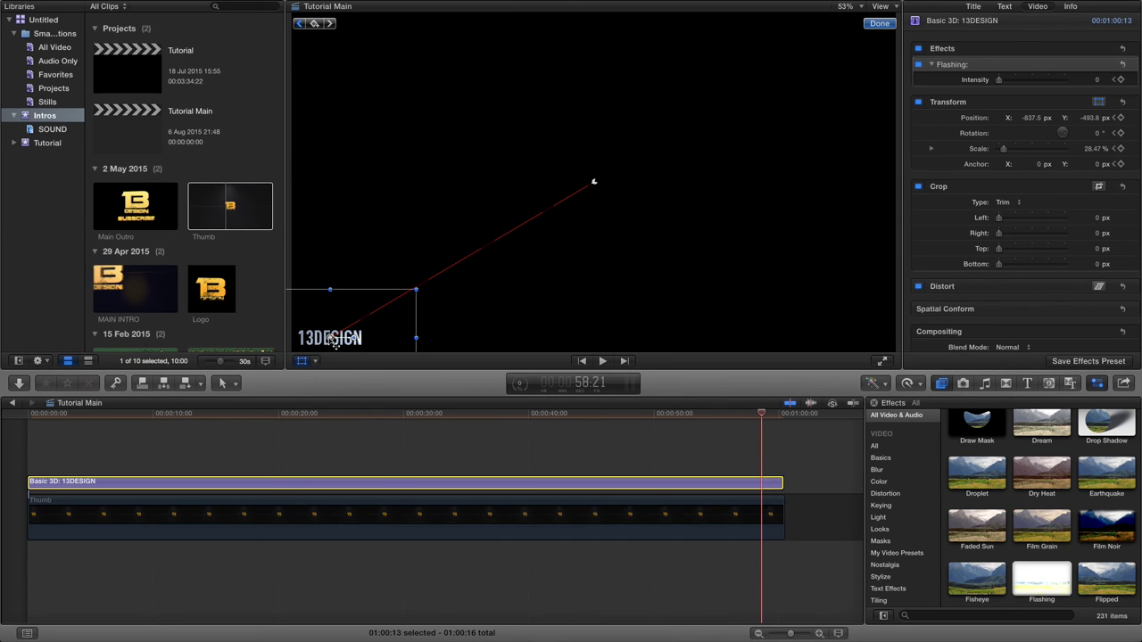
left_click(594, 185)
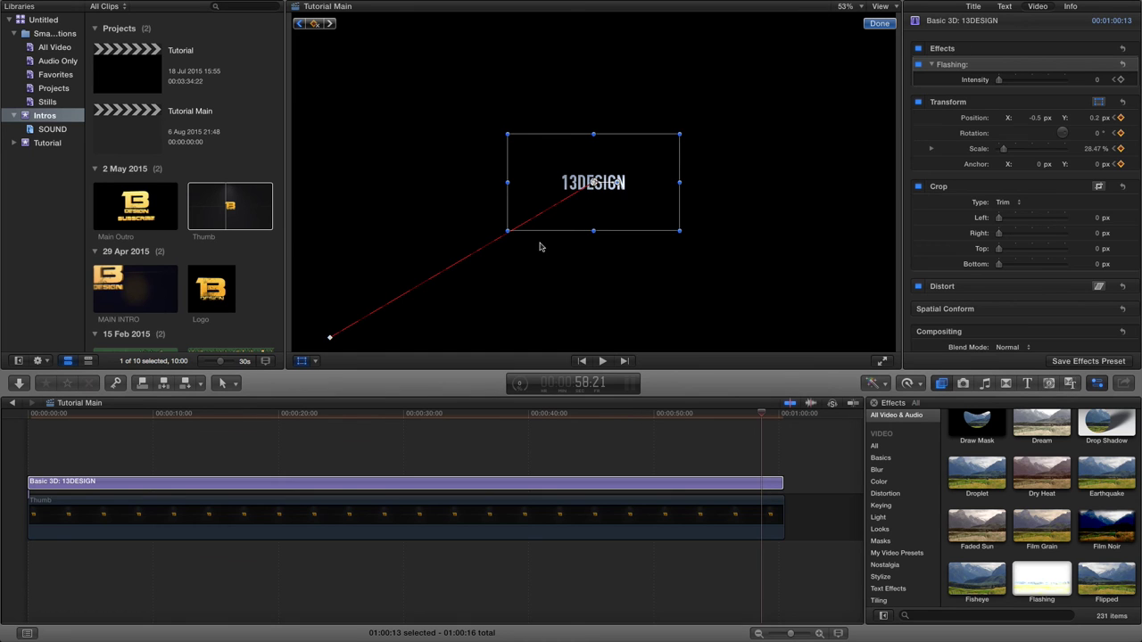
left_click_drag(508, 231, 298, 364)
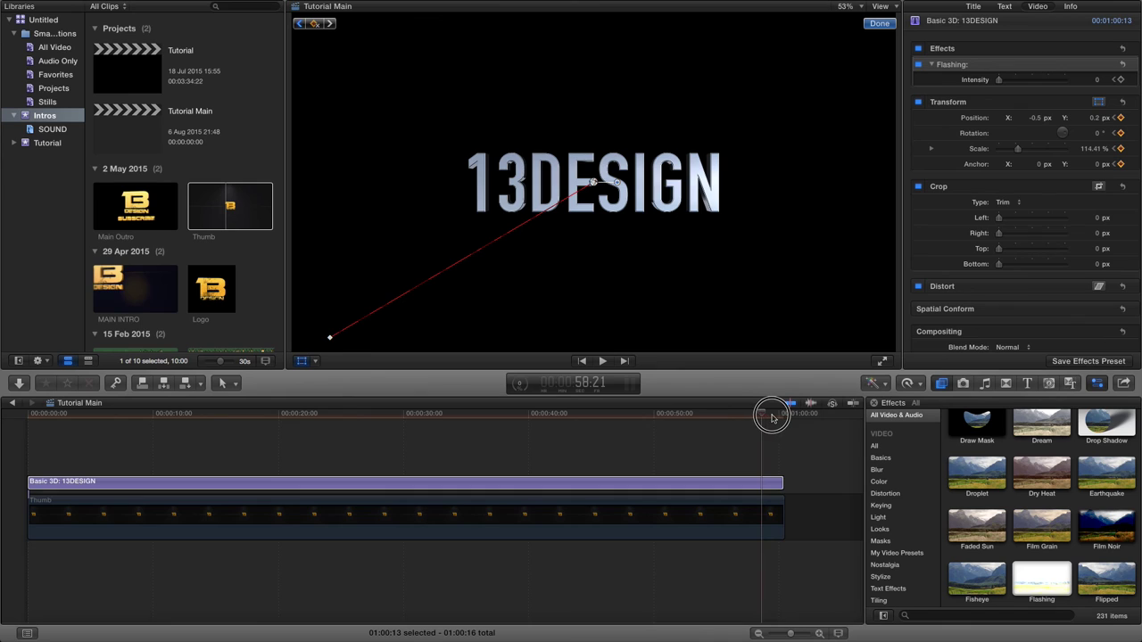
left_click(773, 417)
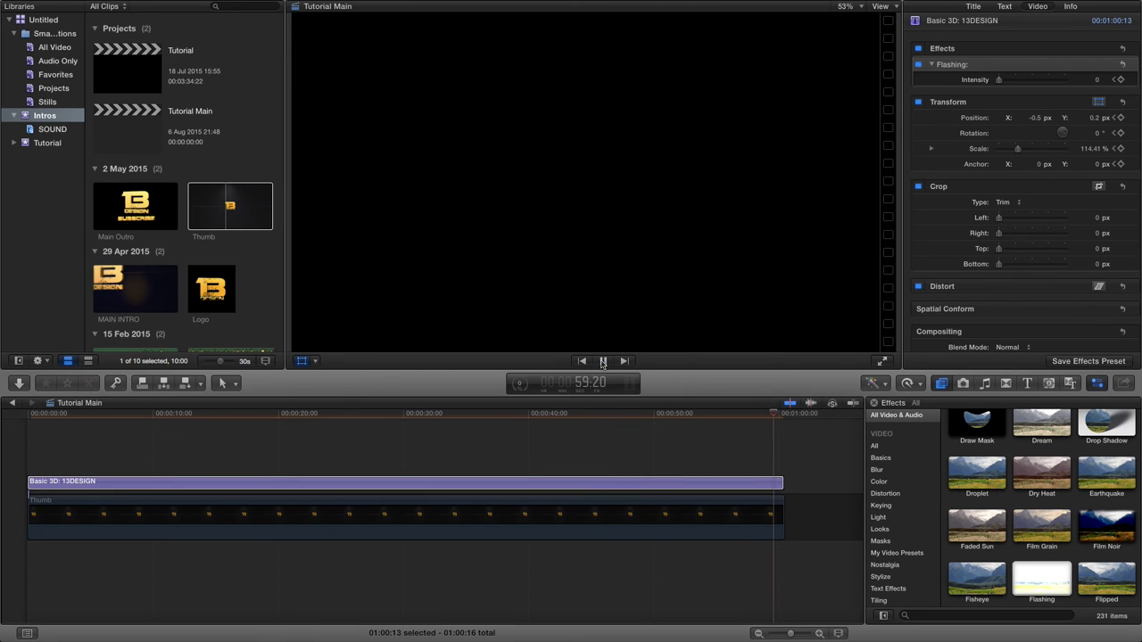
Scrub the playhead back through the 13DESIGN title animation to about 3 seconds.
left_click(741, 419)
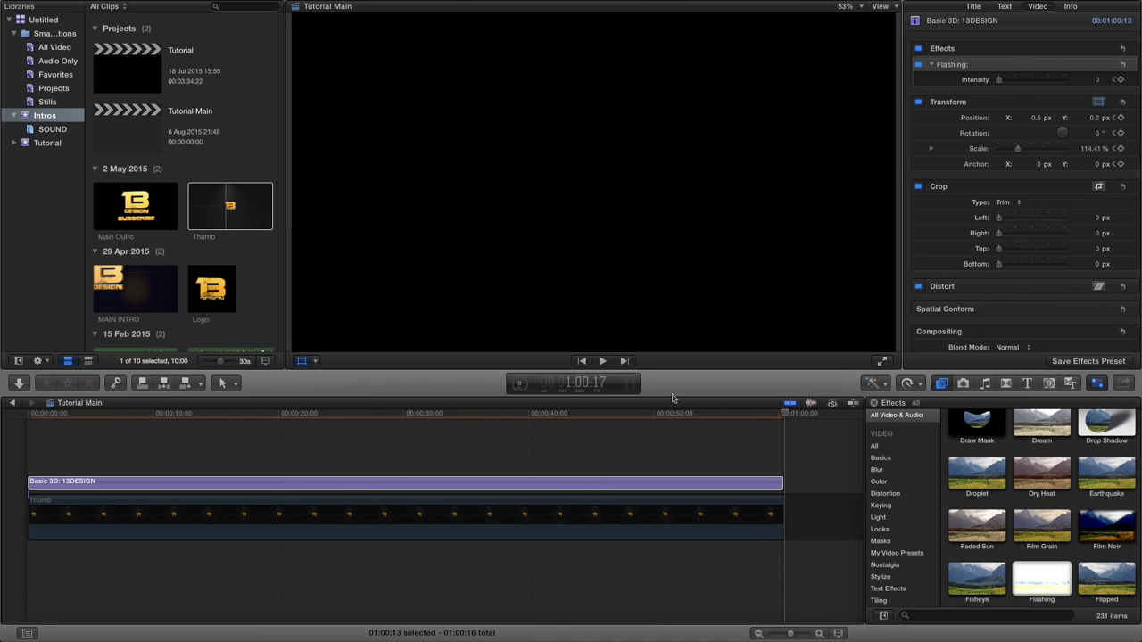
left_click_drag(784, 416, 253, 412)
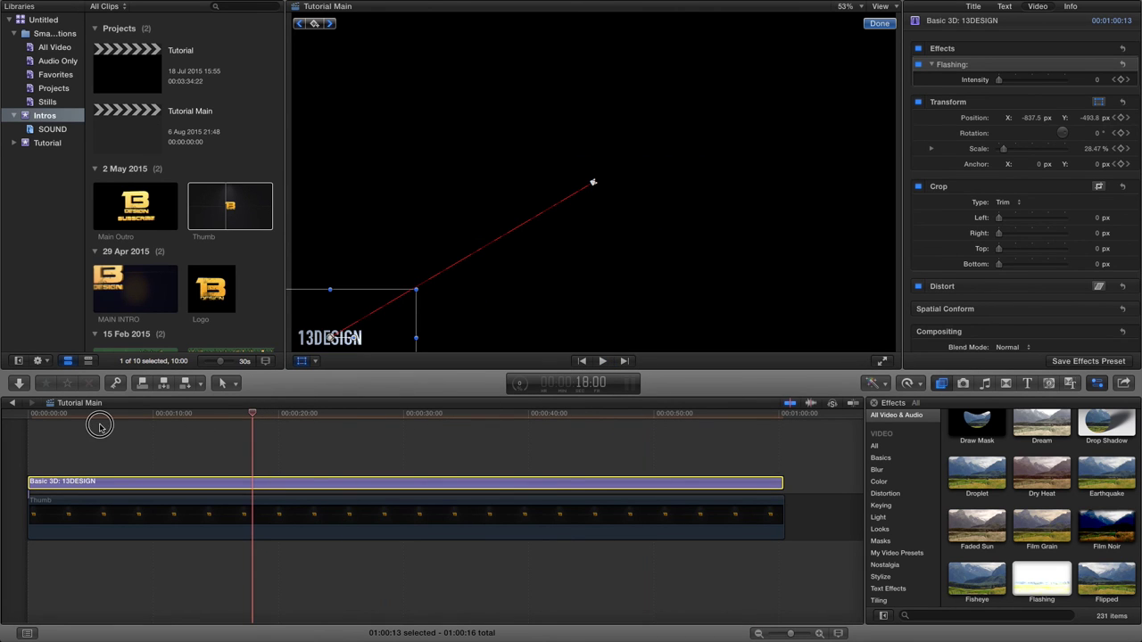
mouse_move(59, 414)
left_mouse_down()
mouse_move(77, 416)
mouse_move(46, 416)
mouse_move(70, 419)
left_mouse_up()
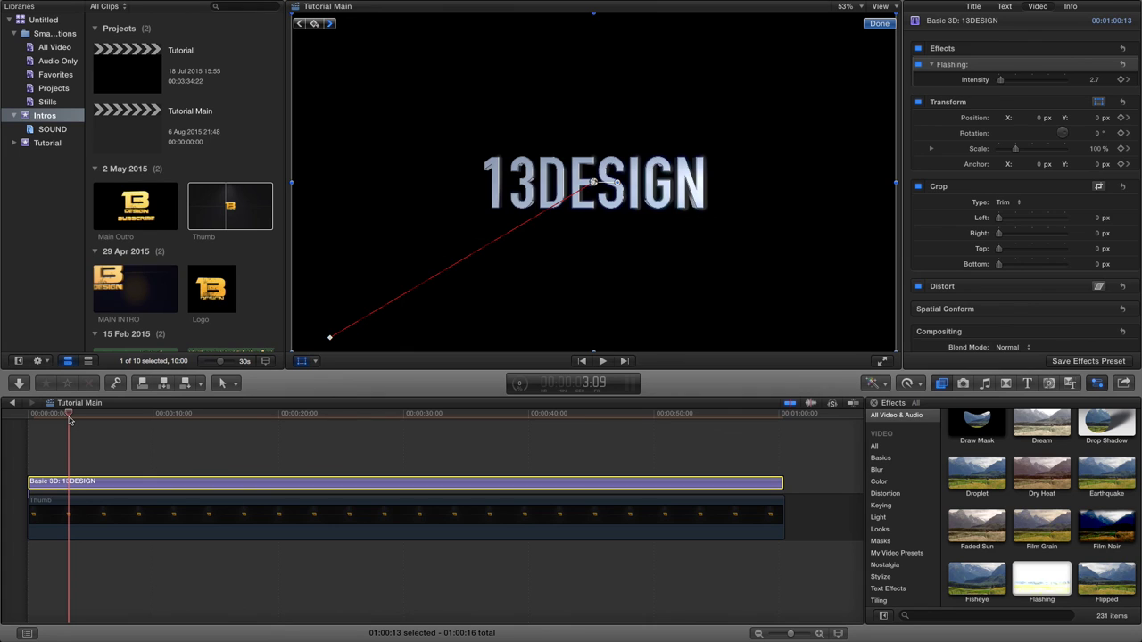
Re-enable the Thumb background clip and keyframe its opacity at 0% just after the project start.
left_click(79, 523)
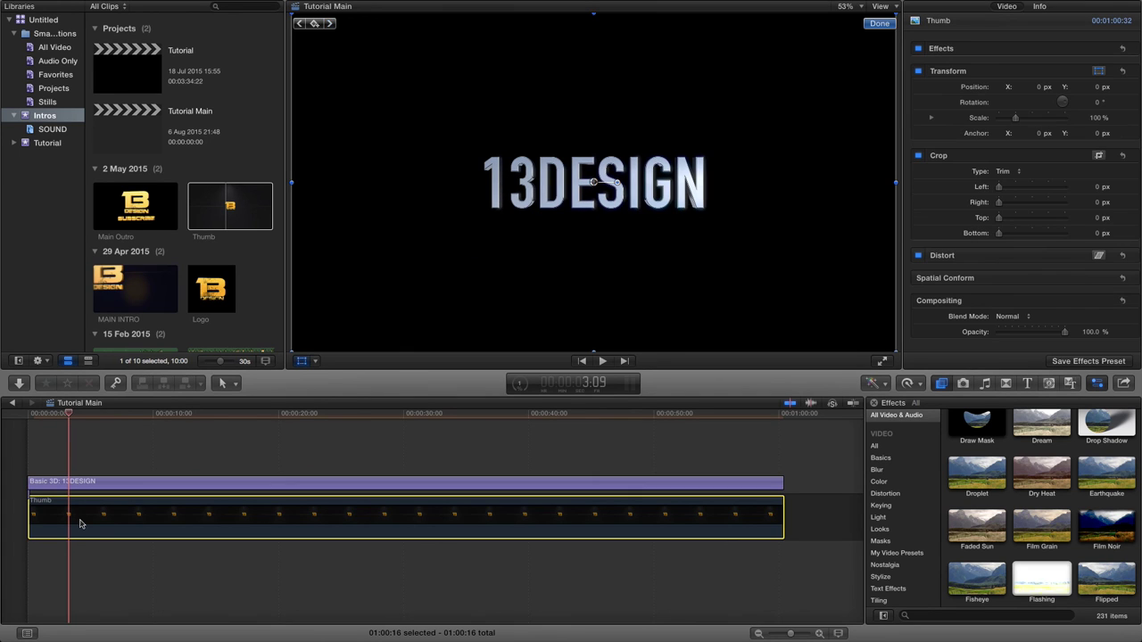
key("v")
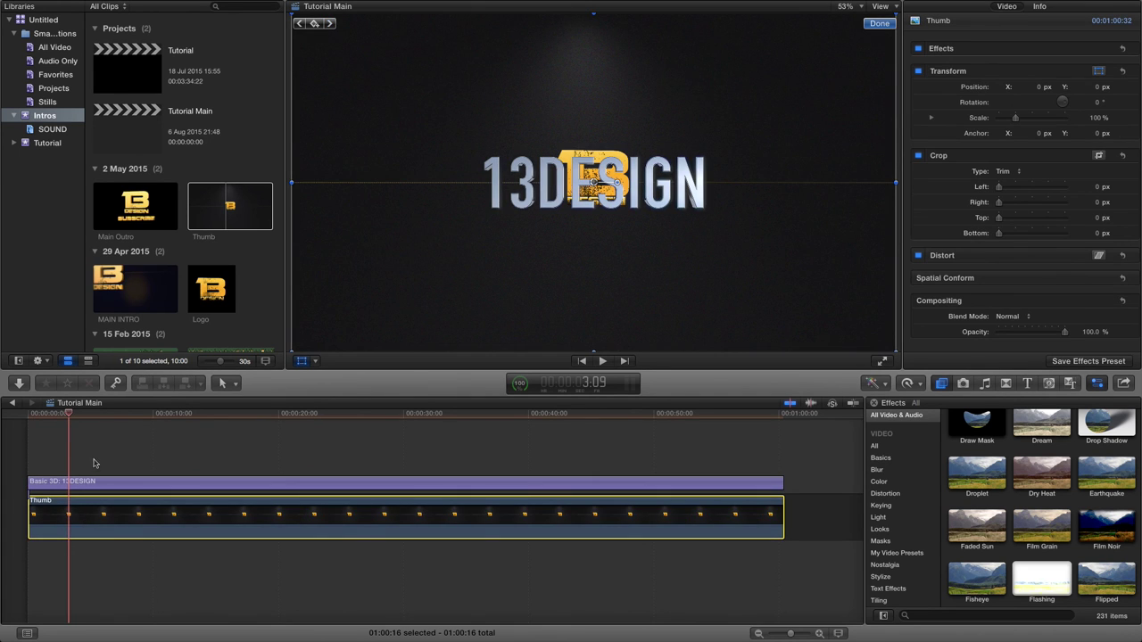
mouse_move(72, 420)
left_mouse_down()
mouse_move(39, 417)
mouse_move(57, 417)
left_mouse_up()
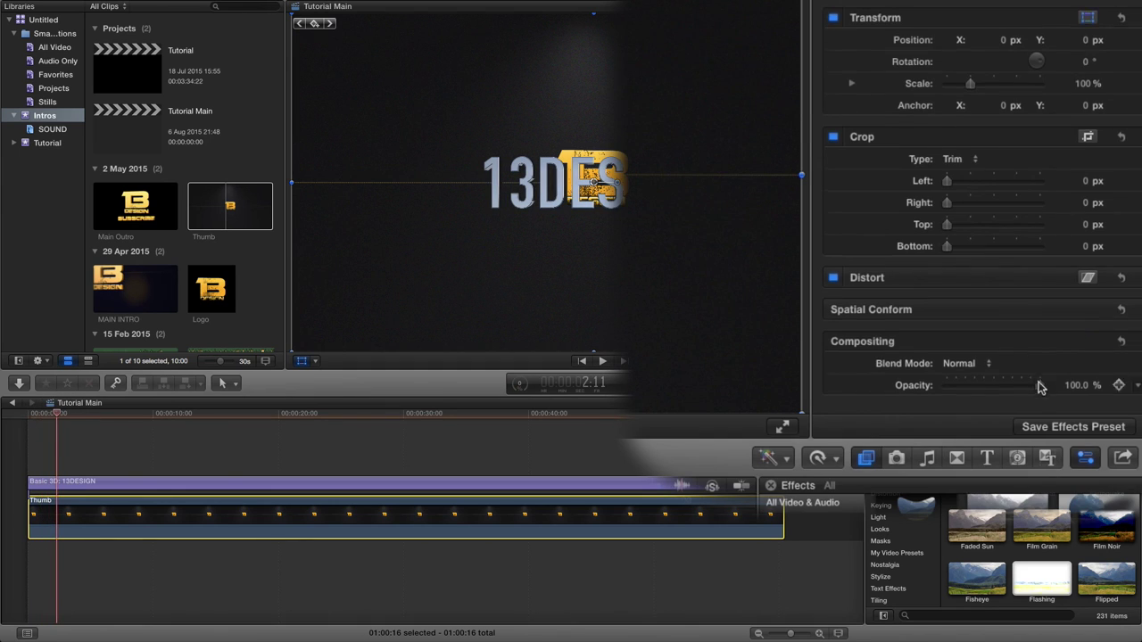
left_click_drag(1040, 386, 945, 386)
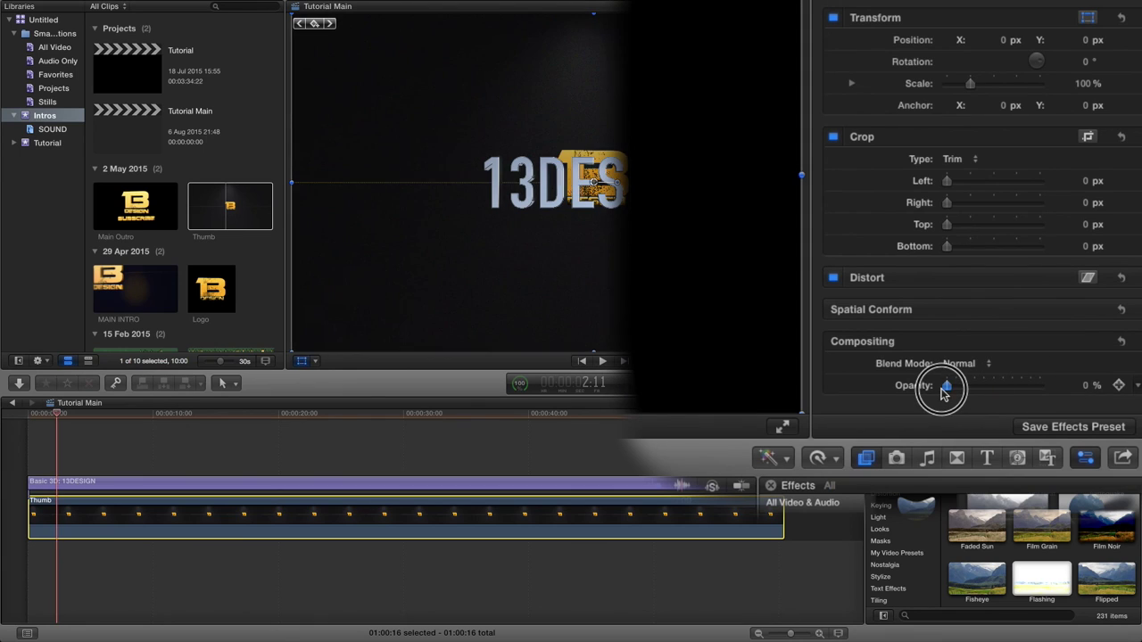
left_click(1120, 386)
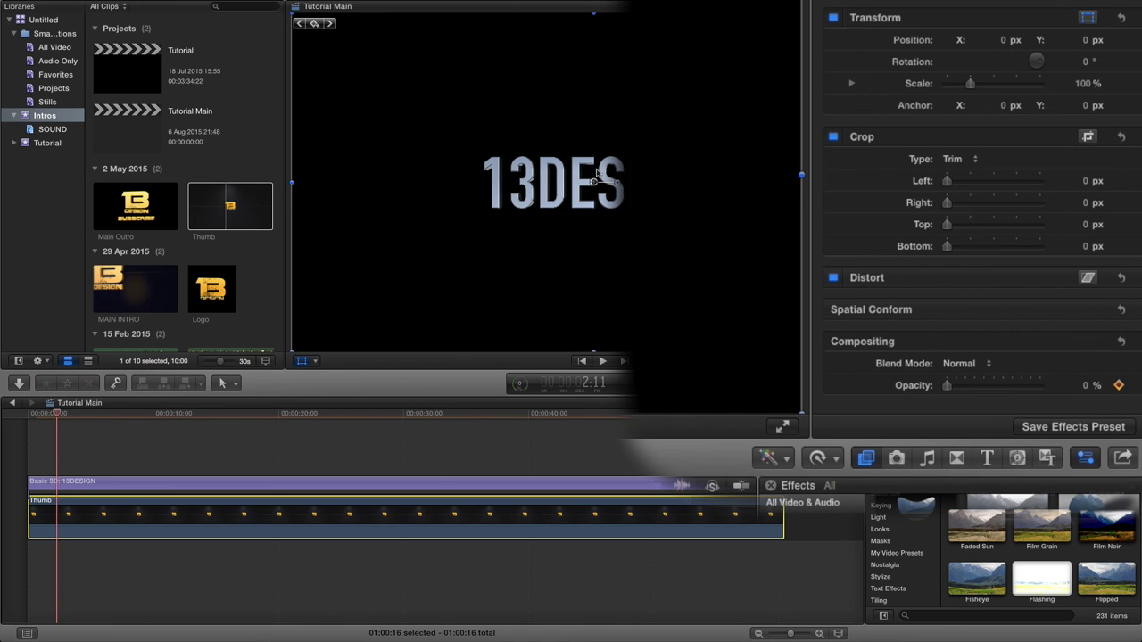
Raise the Thumb opacity to 100% a couple of seconds later to finish the fade-in.
left_click_drag(57, 419, 86, 417)
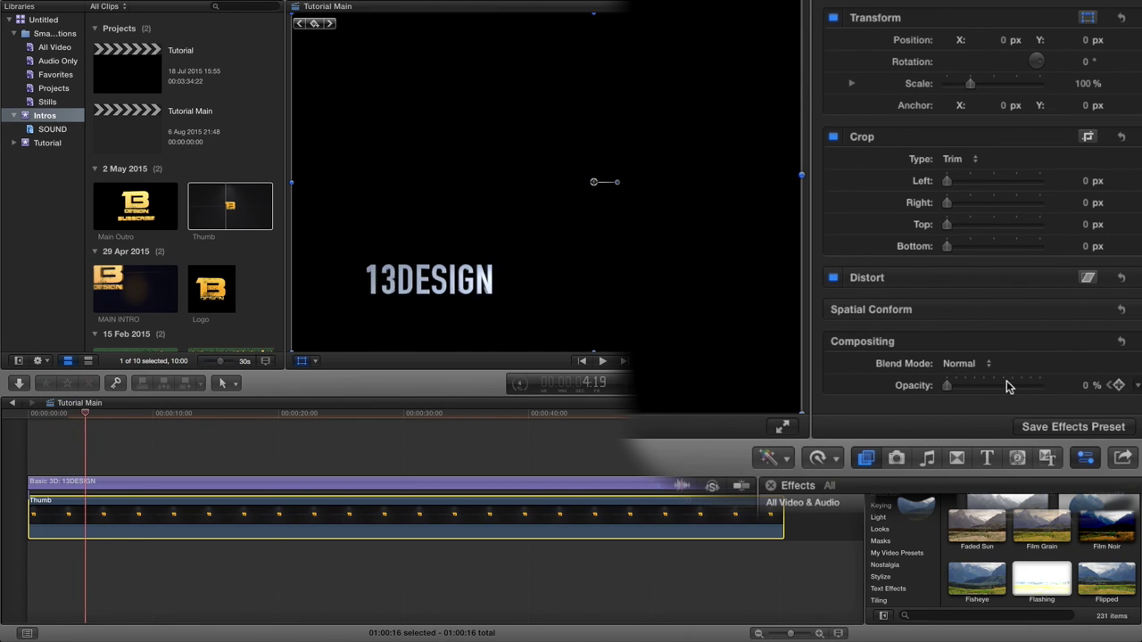
left_click_drag(953, 388, 1081, 392)
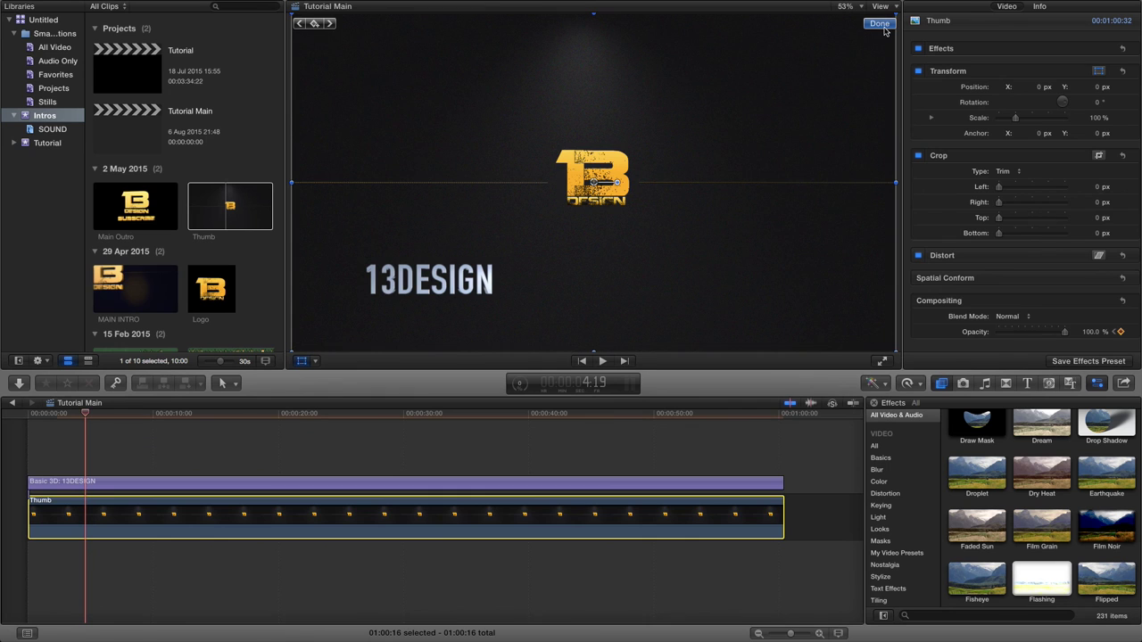
left_click(881, 26)
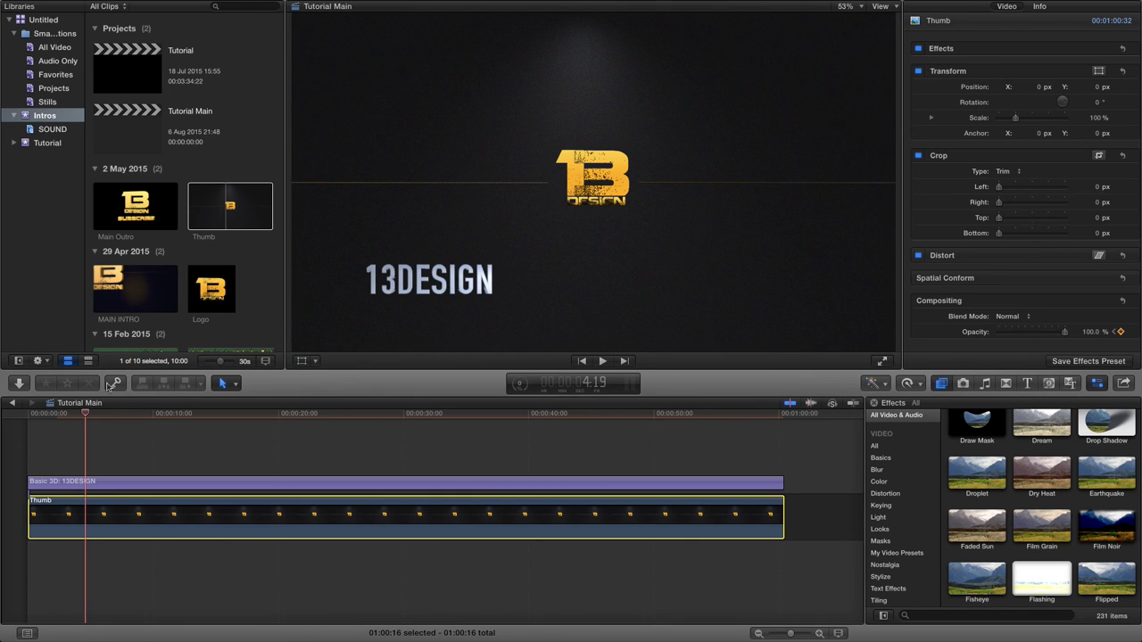
Play the opening from the start to watch the background fade in, then move near 56:27.
left_click(33, 416)
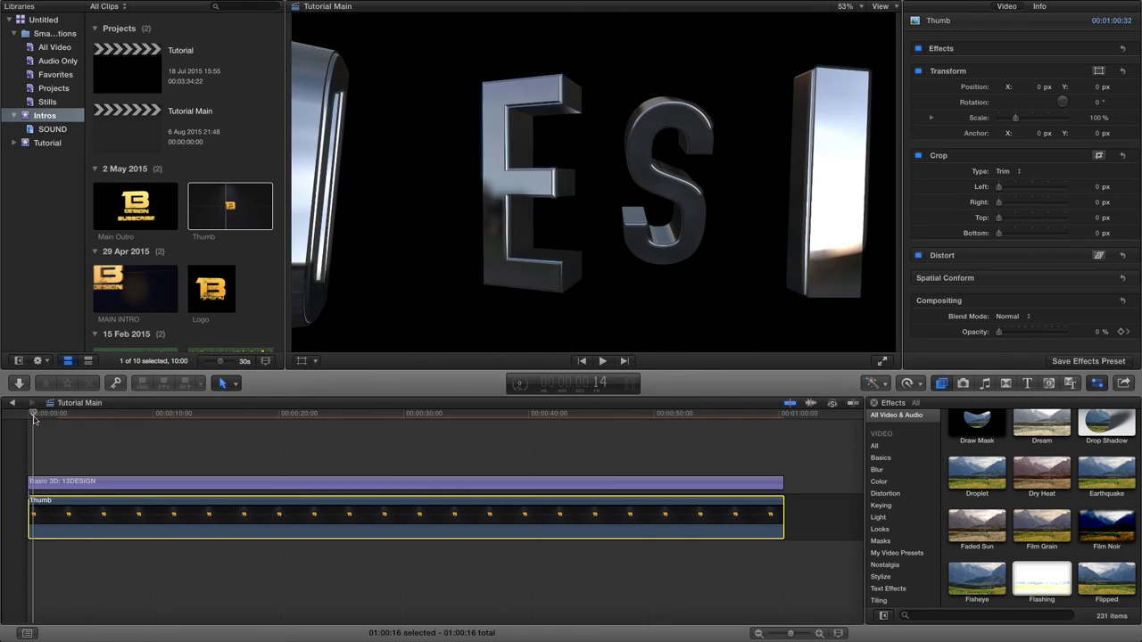
key("space")
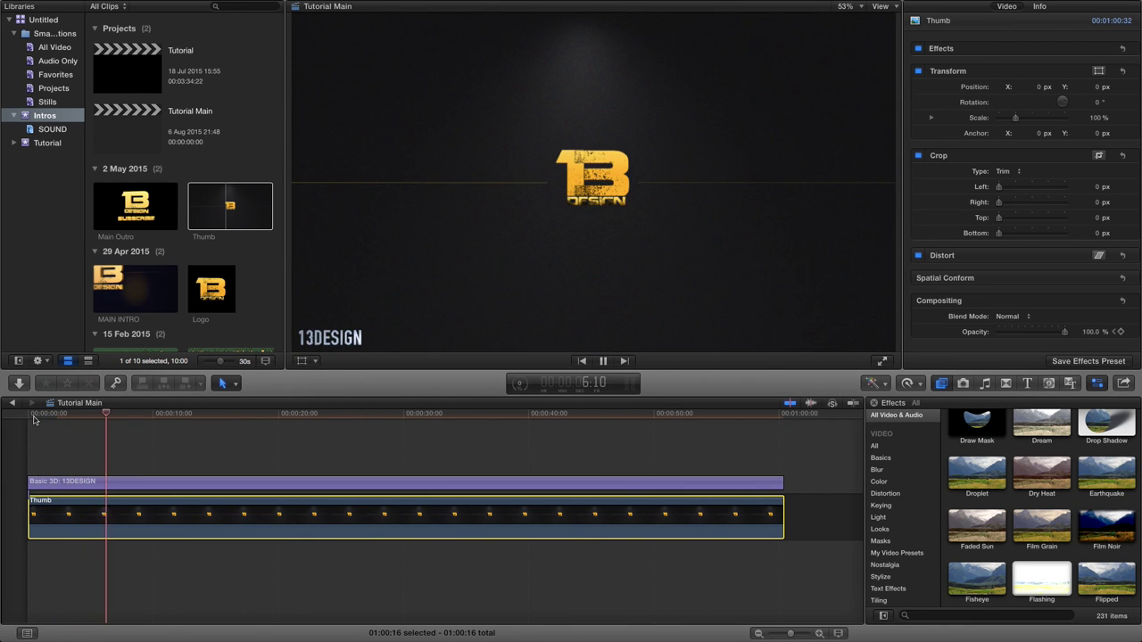
left_click(115, 415)
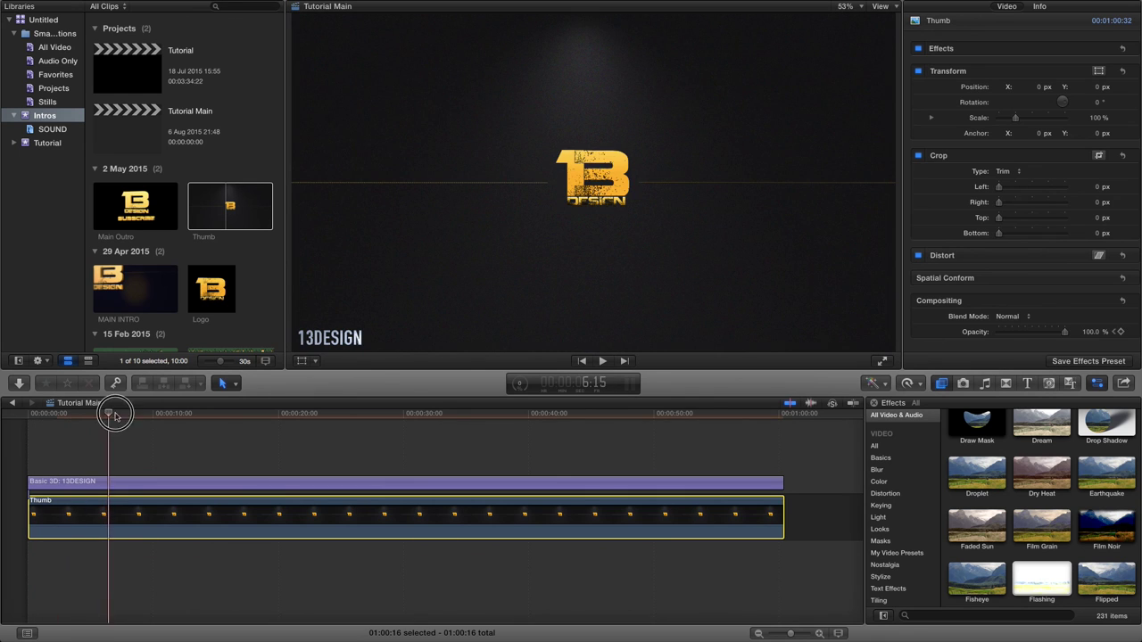
left_click_drag(114, 416, 739, 419)
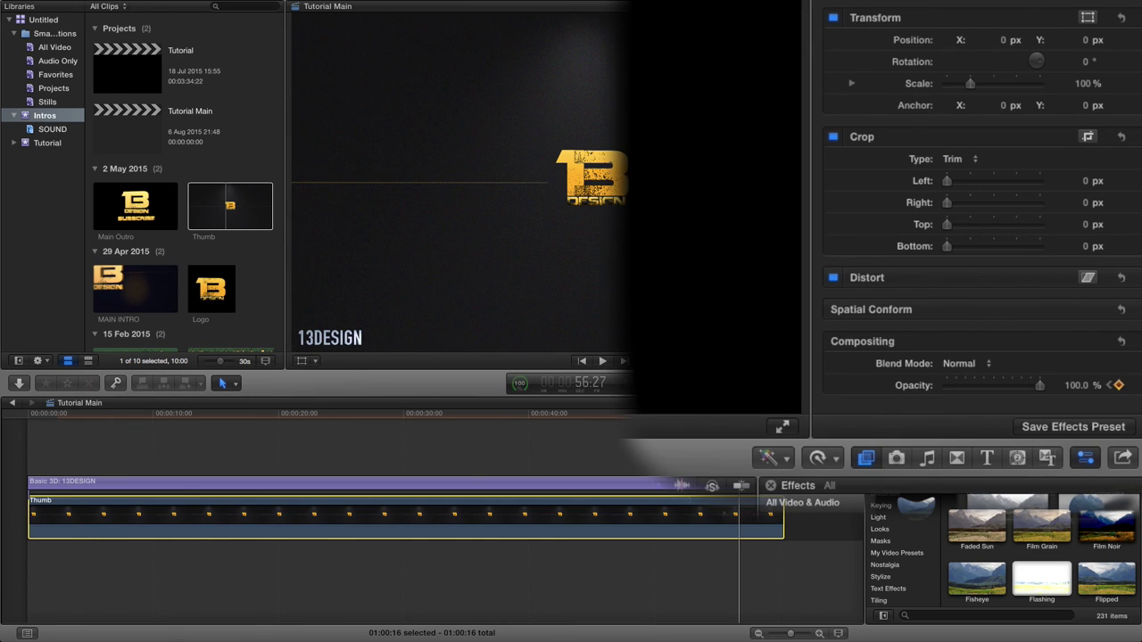
Play to about 58 seconds and drop the Thumb opacity to 0% so it fades to black.
key("Right")
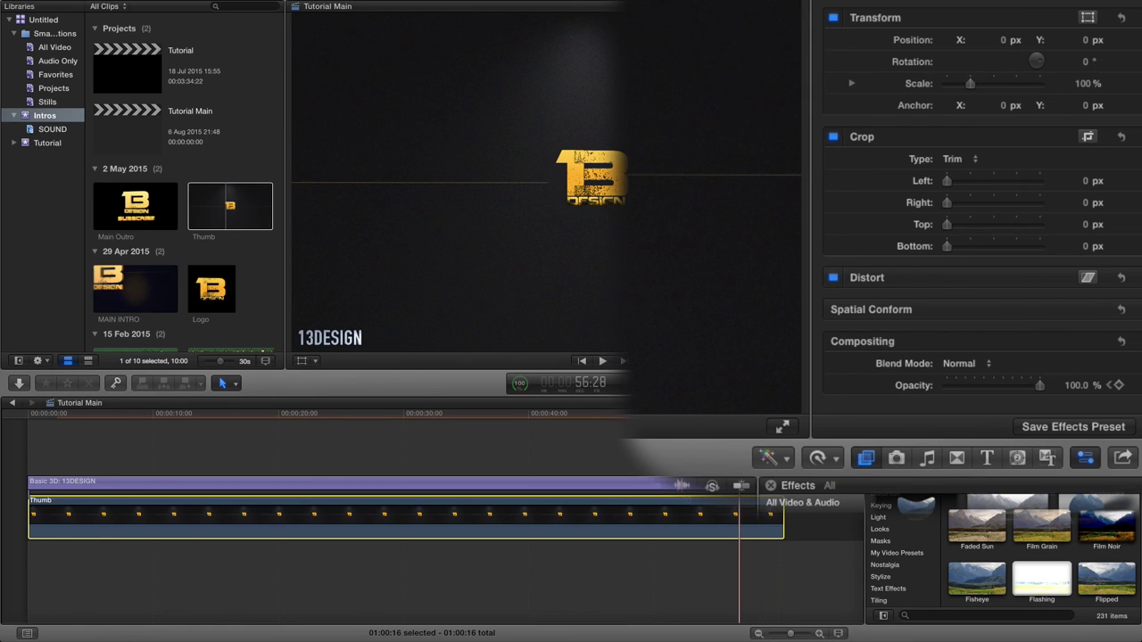
key("space")
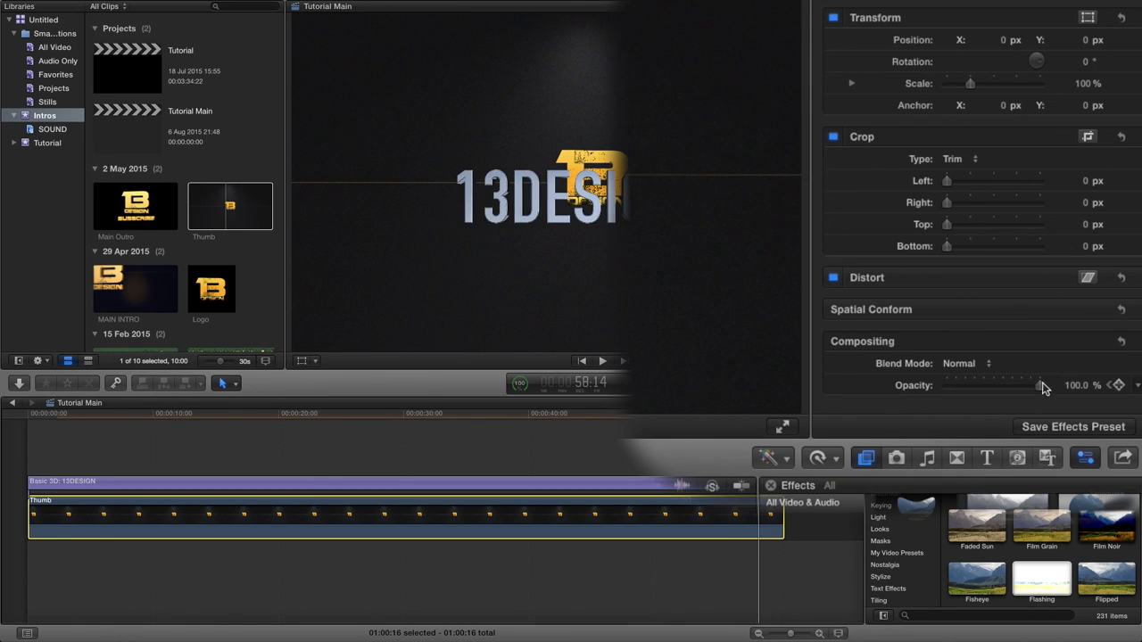
left_click_drag(1001, 392, 937, 394)
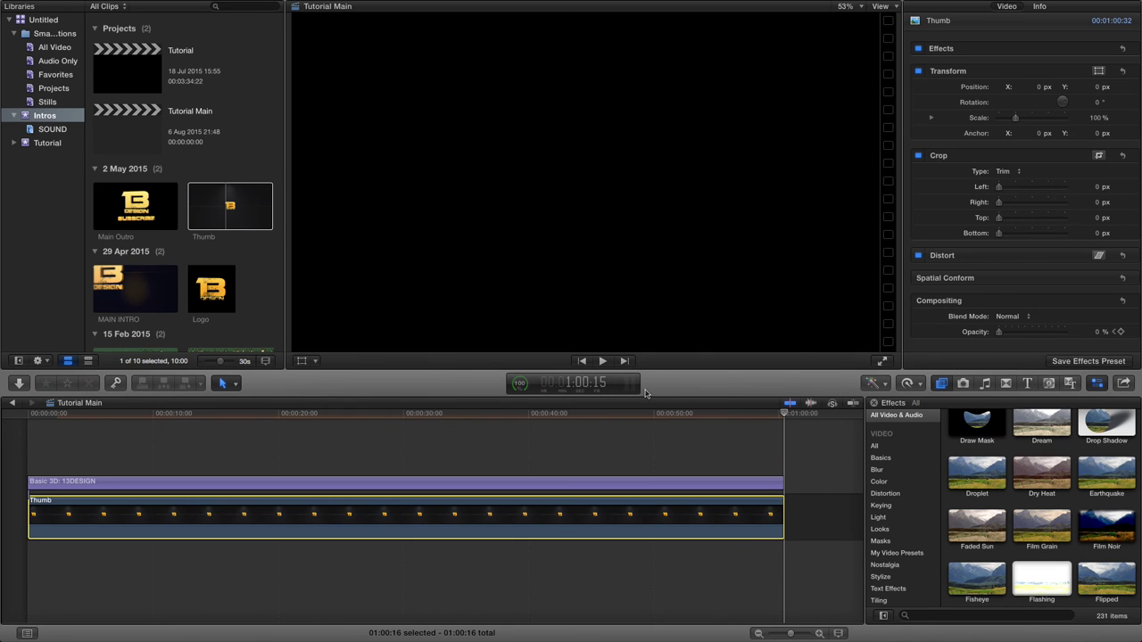
Confirm the final frame is black, then jump to about 35 seconds to see logo and title.
left_click(786, 416)
left_click(525, 417)
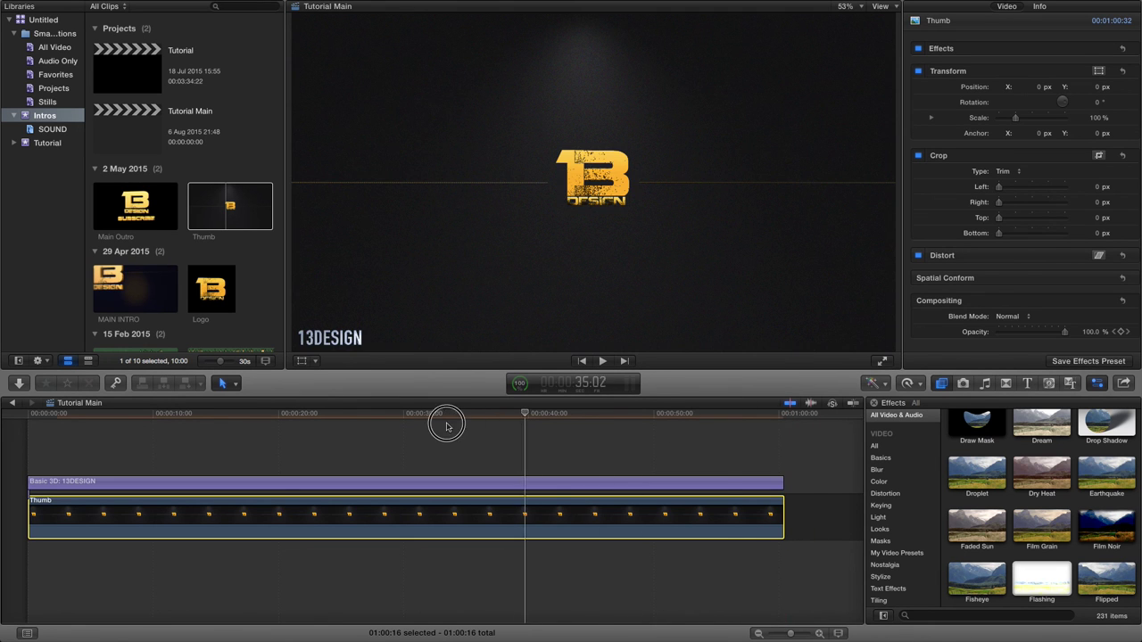